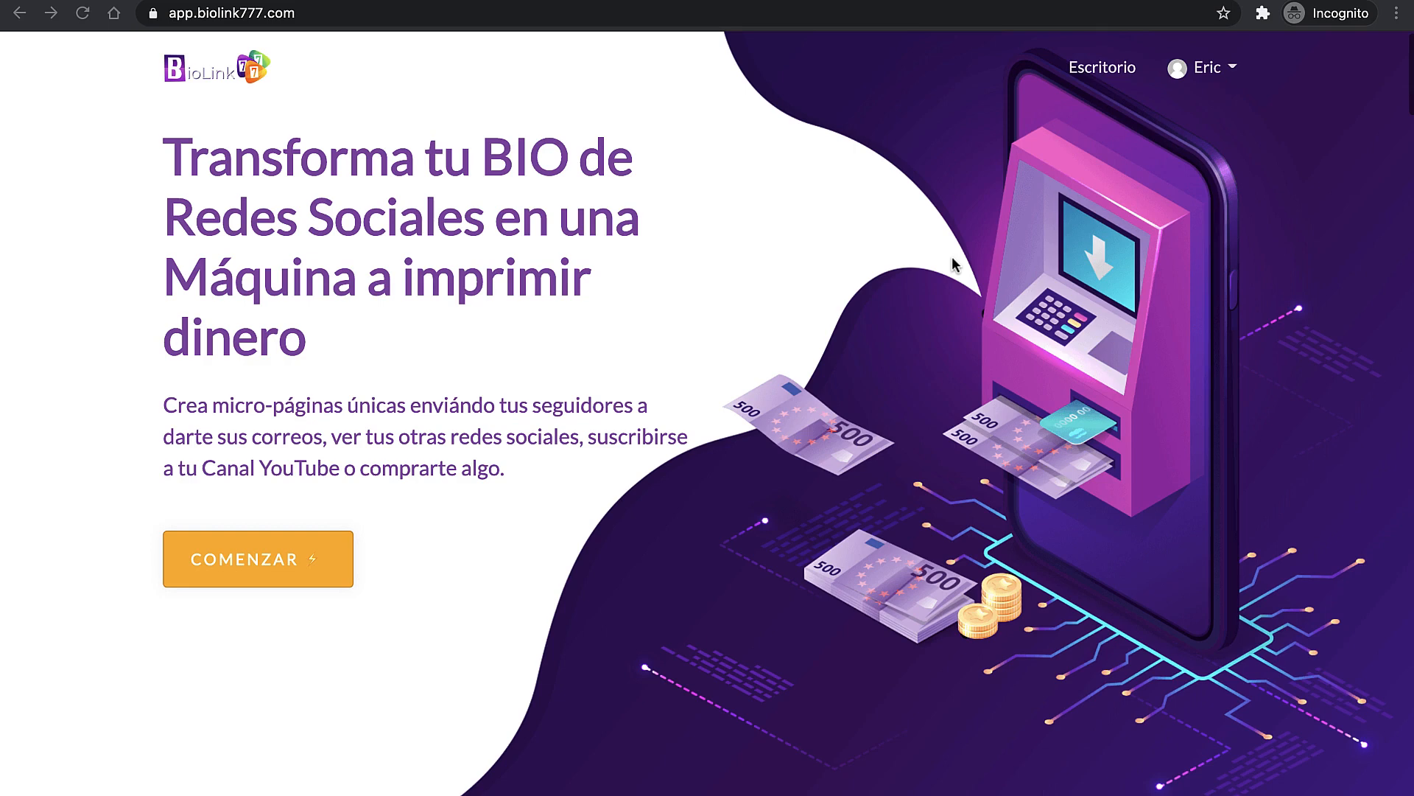
Step: Create a new project from the dashboard, named with the owner's first name followed by "Proyecto"
left_click(1103, 70)
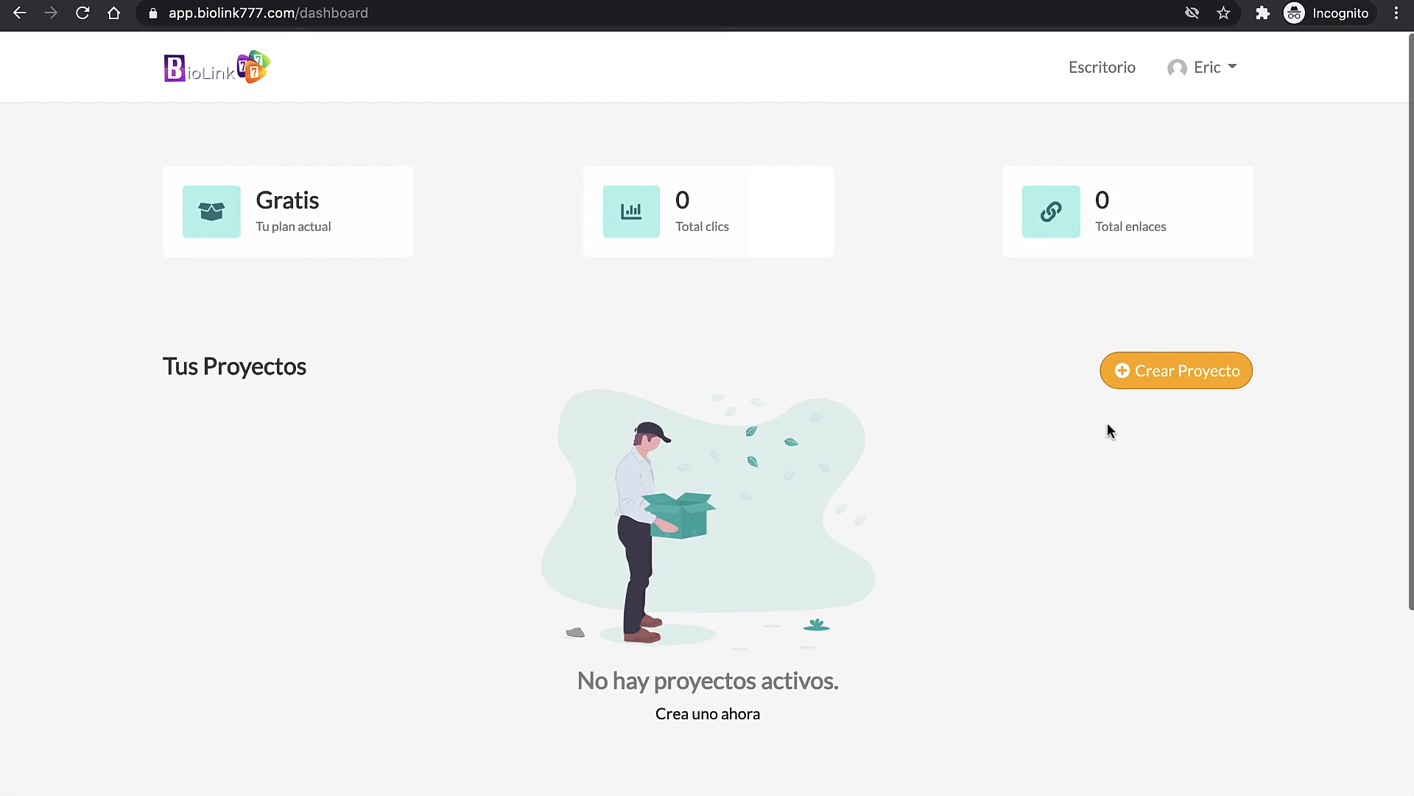
left_click(1179, 373)
left_click(630, 451)
type("E")
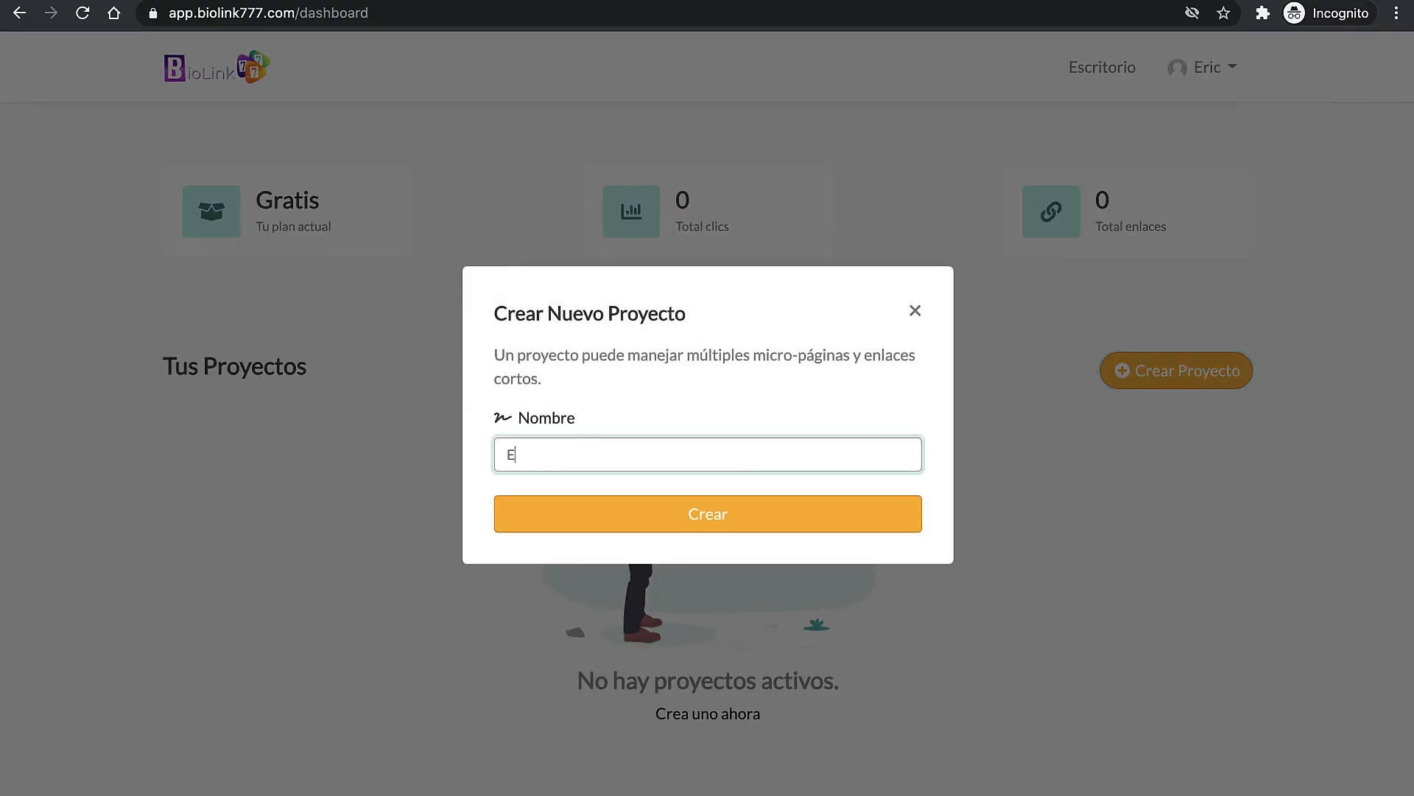
type("ric")
left_click(717, 528)
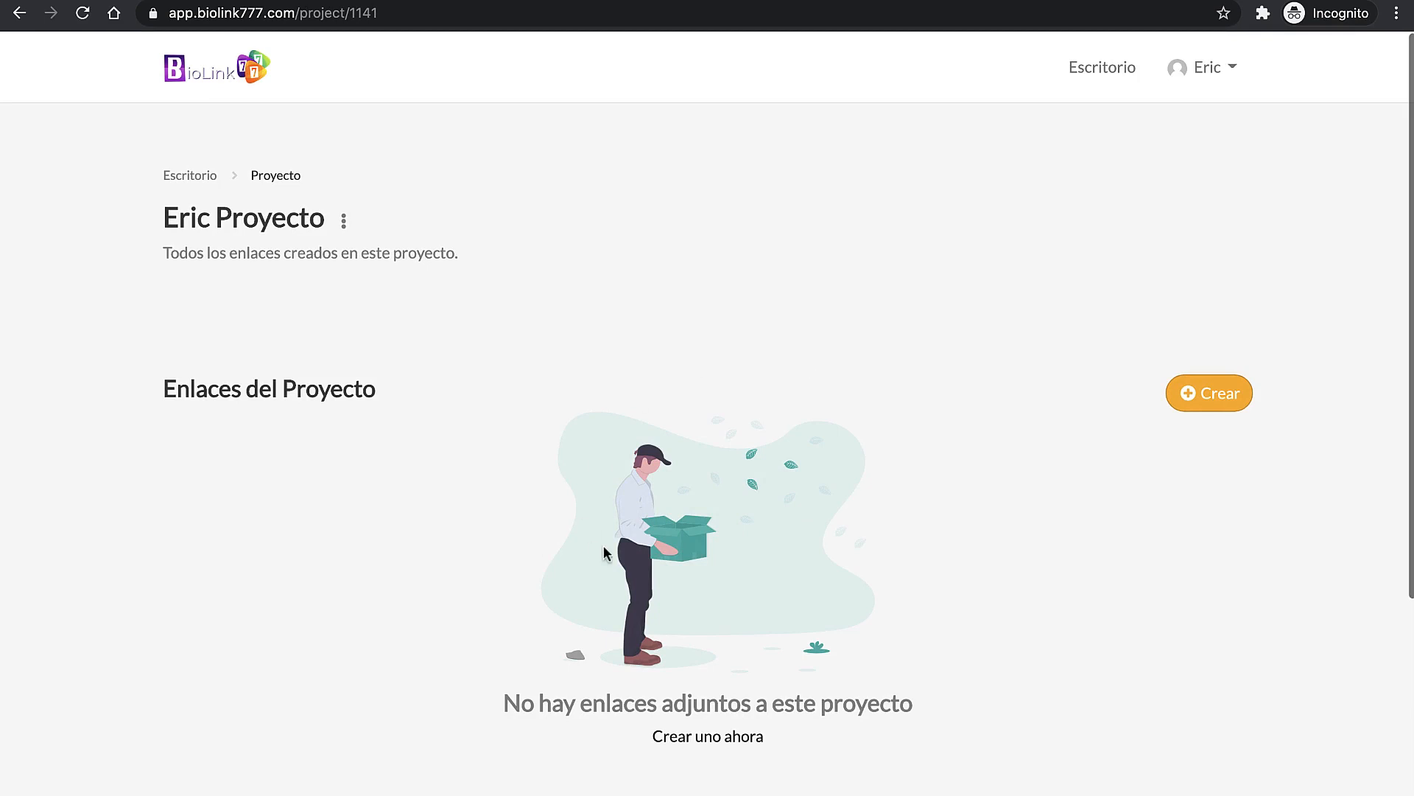
left_click(1212, 401)
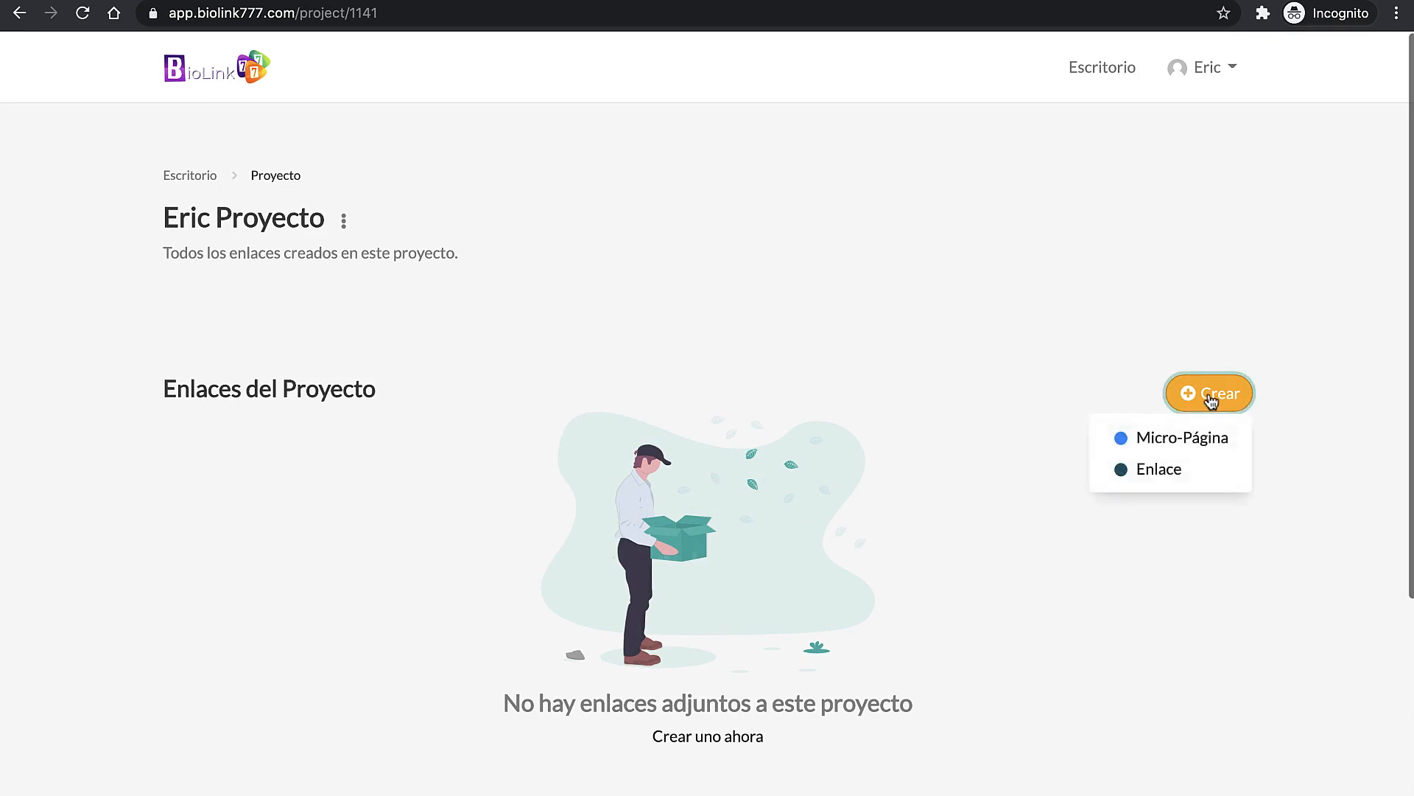
left_click(1155, 475)
type("https://fontawesome.com/icons?d=gallery&m=free")
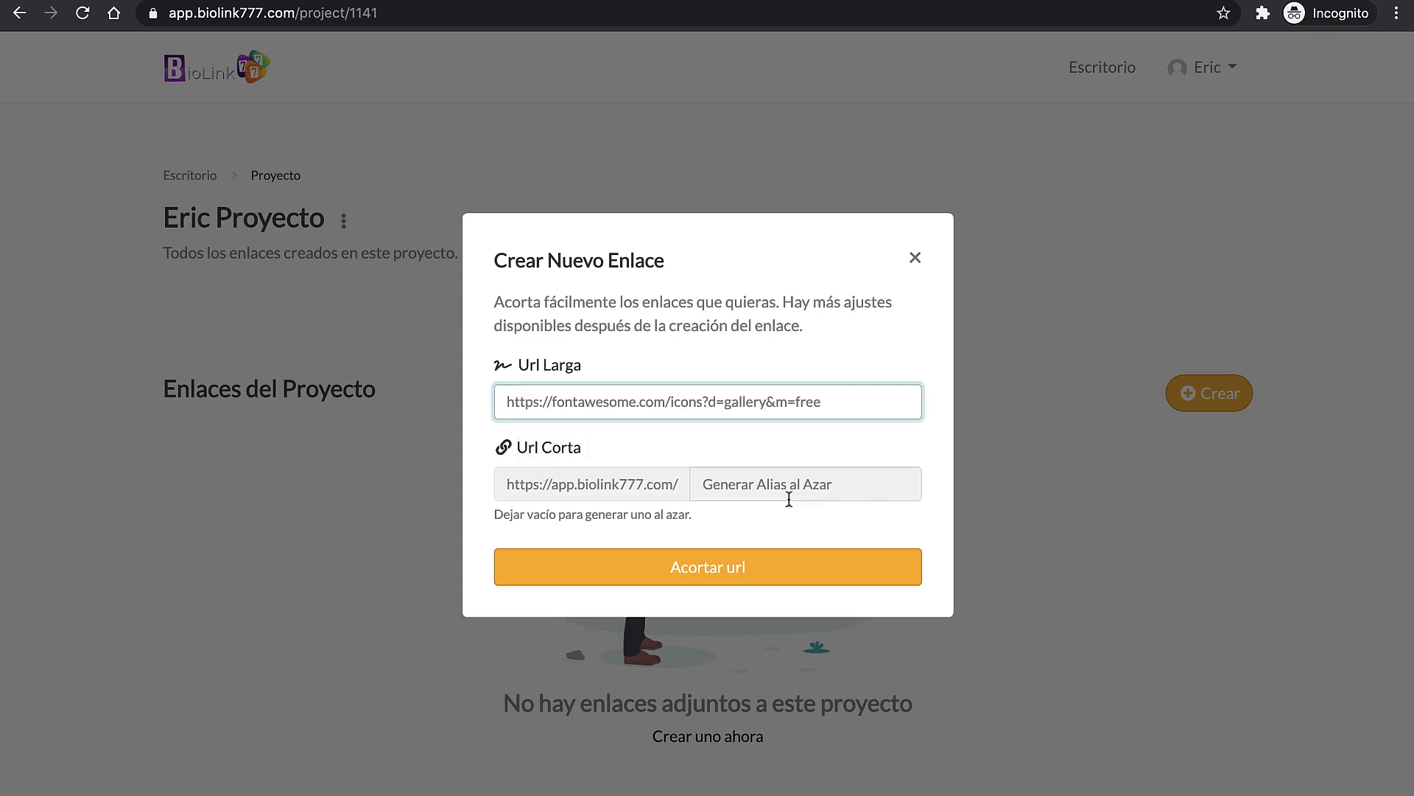
left_click(715, 574)
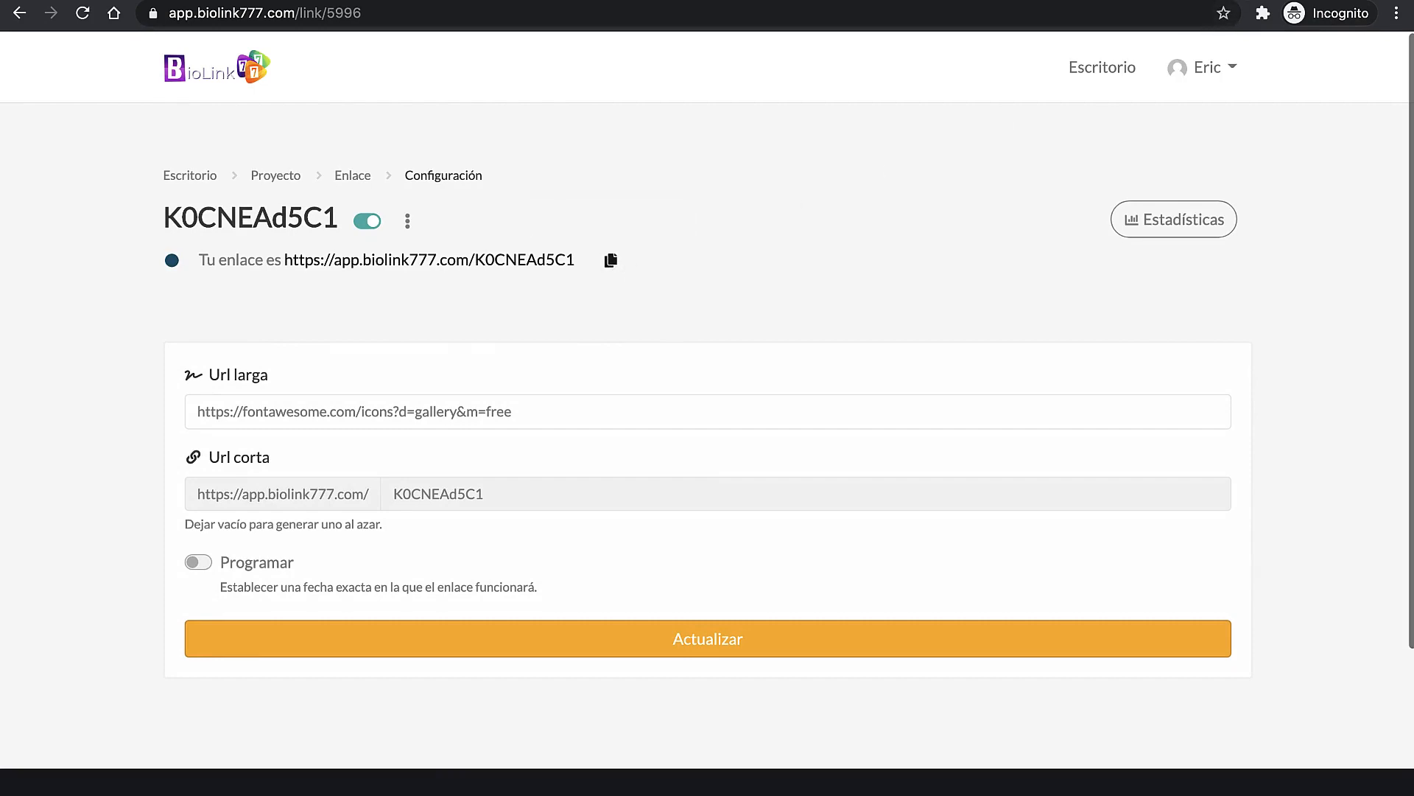
key("super+shift+n")
type("https://app.biolink777.com/K0CNEAd5C1")
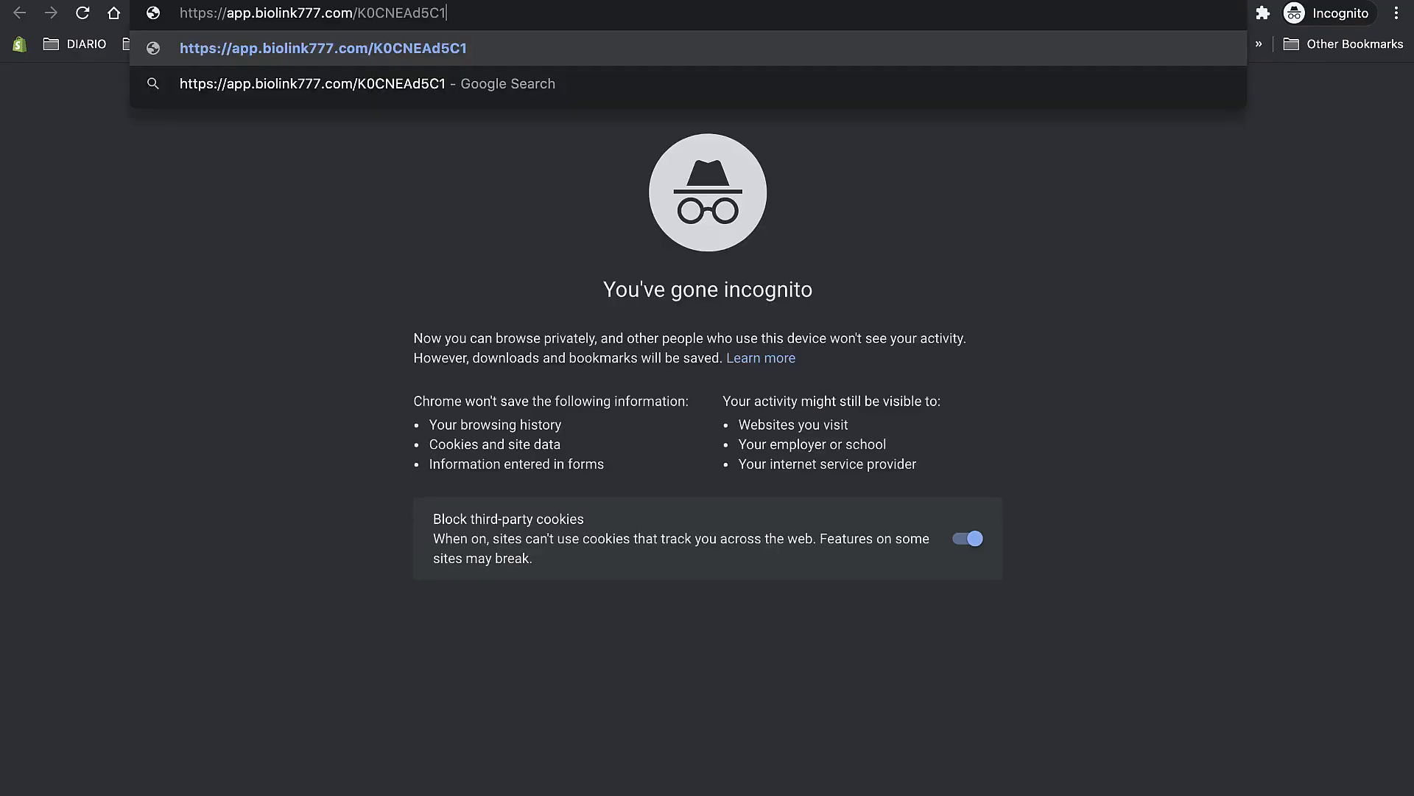
key("Return")
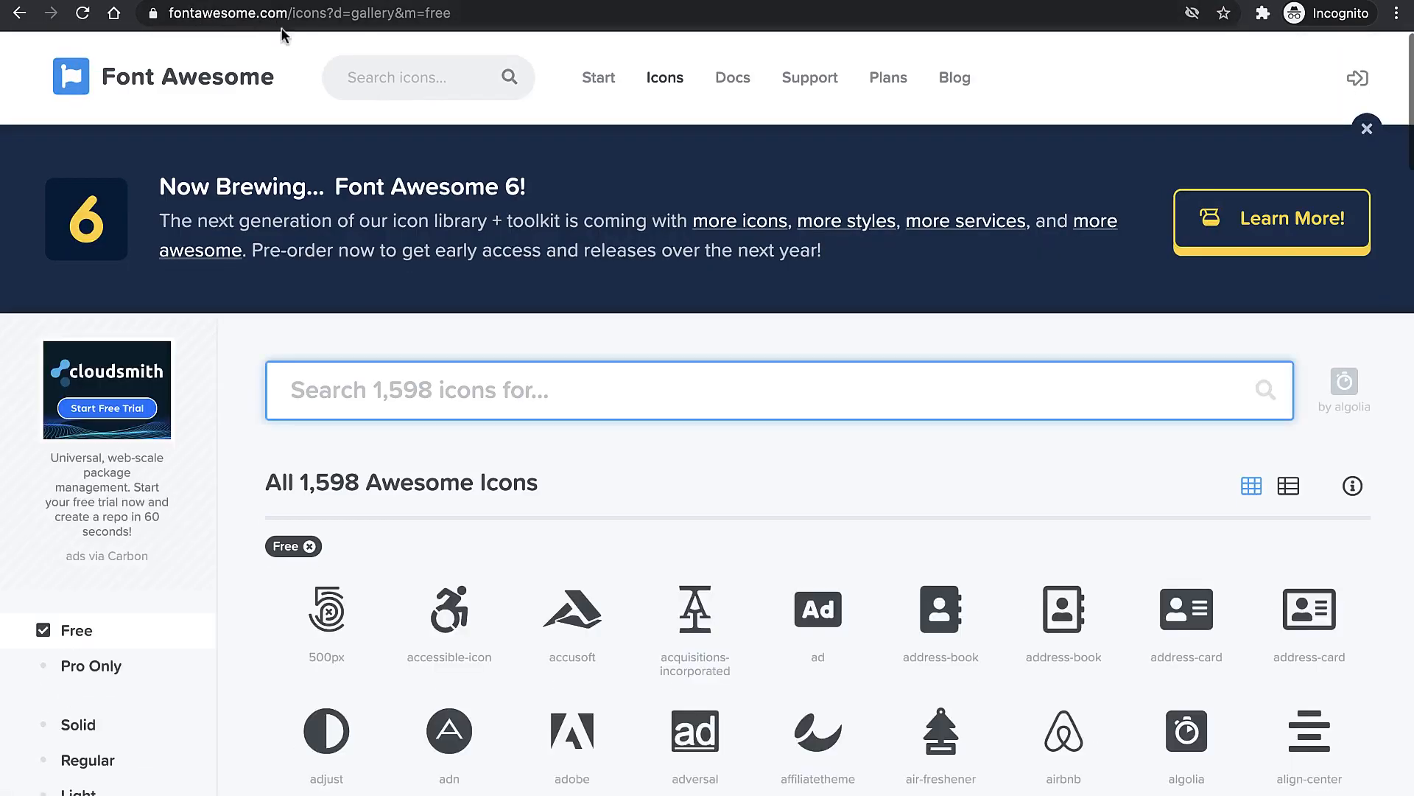
left_click(416, 1)
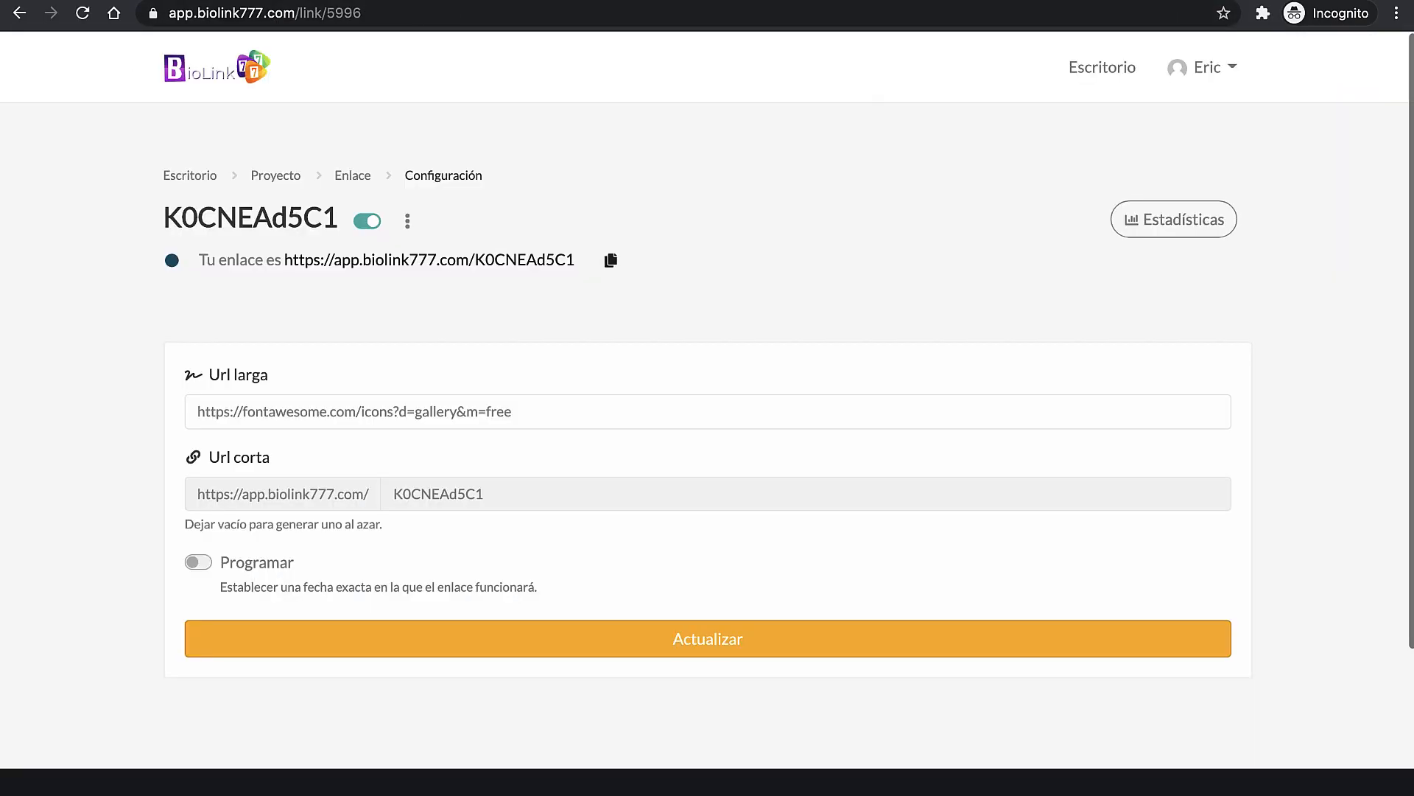
Step: Return to the project and create a micro-page in it with a randomly generated URL alias
left_click(267, 180)
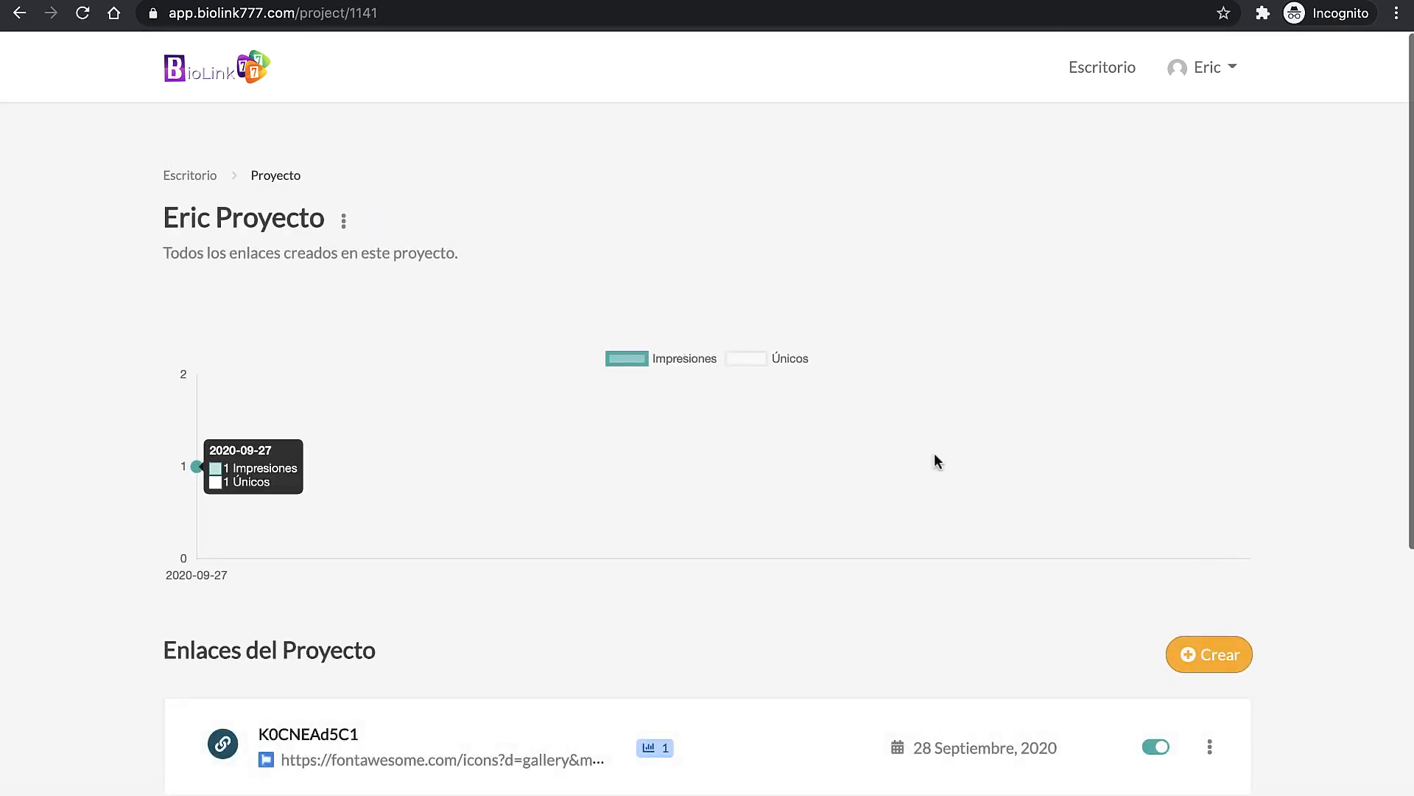
scroll(1194, 530, "down", 4)
left_click(1224, 398)
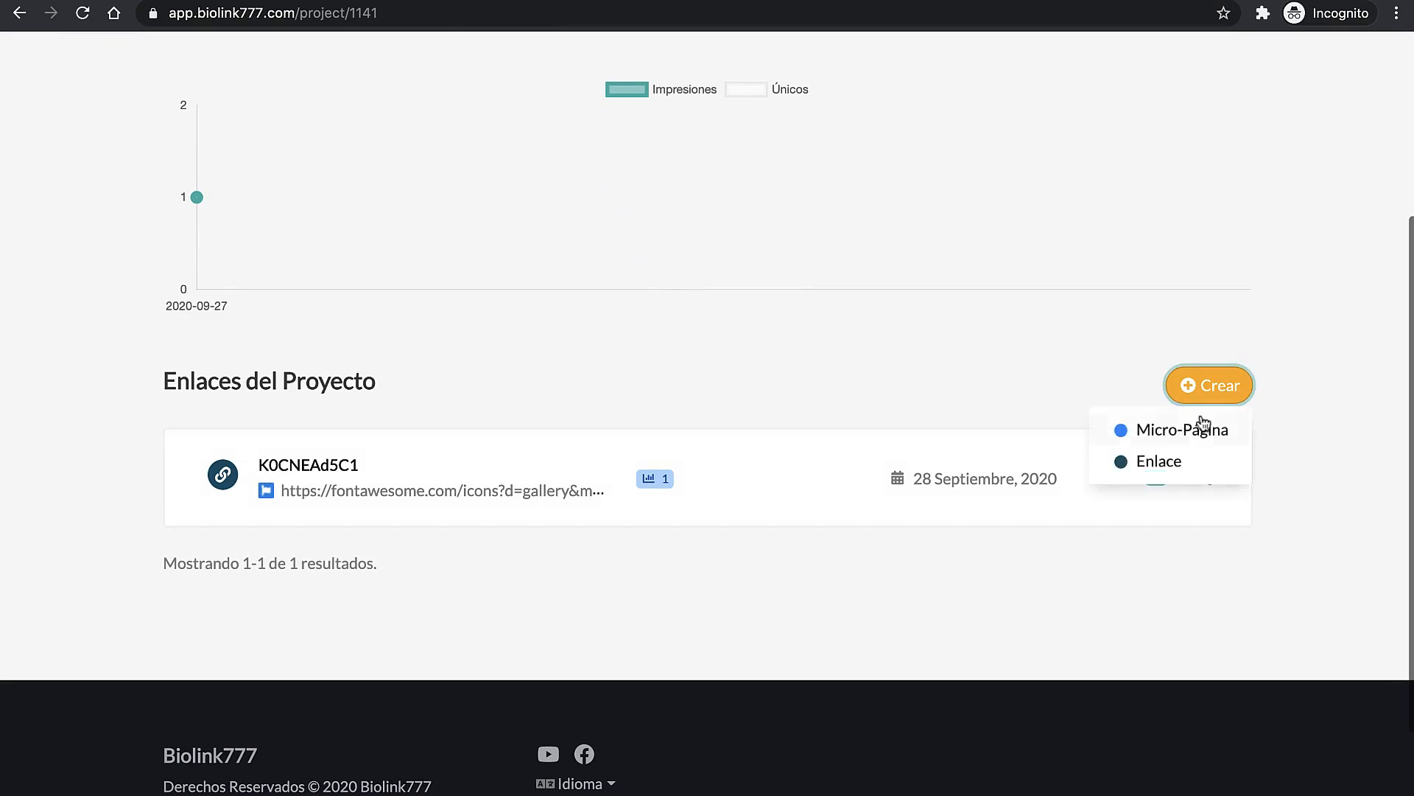
left_click(1199, 424)
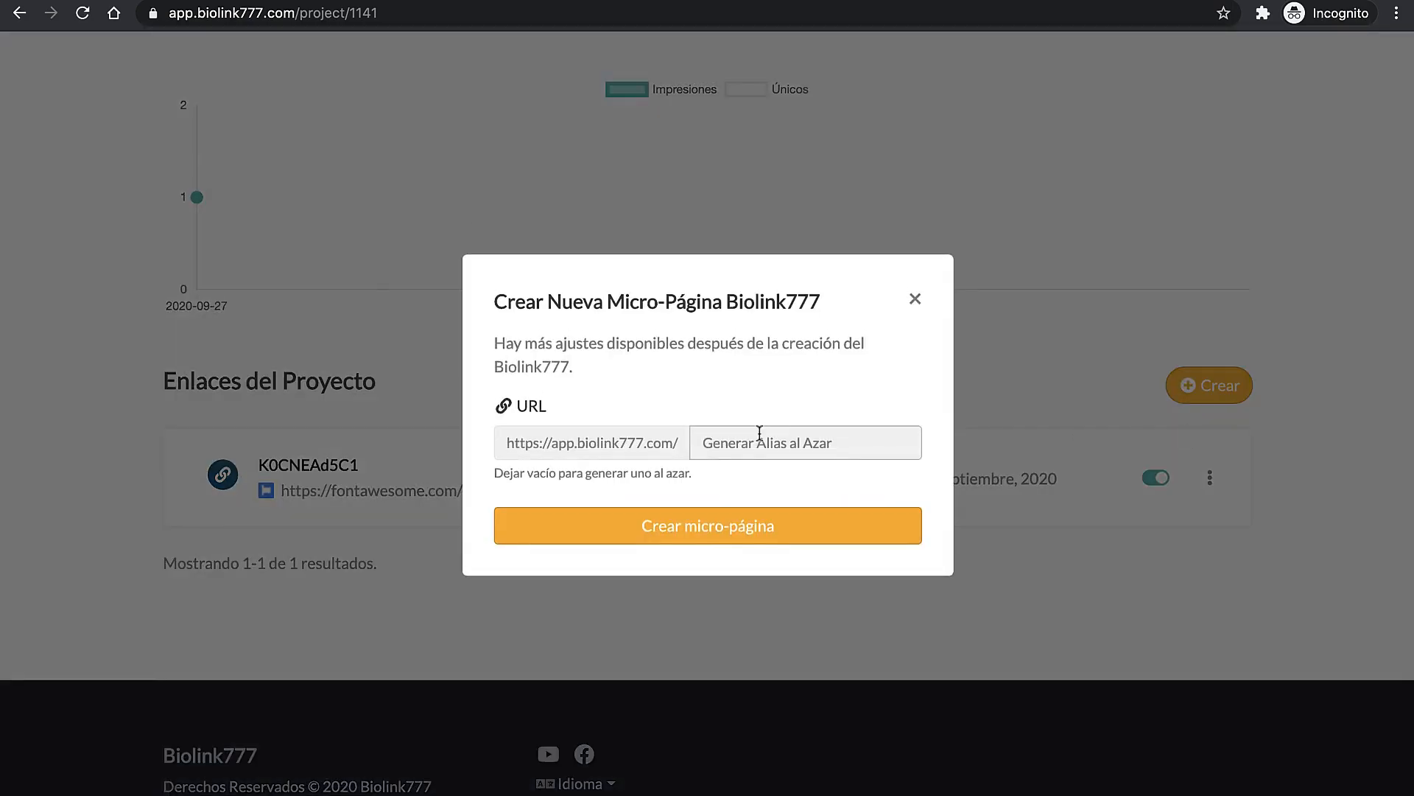
left_click(714, 535)
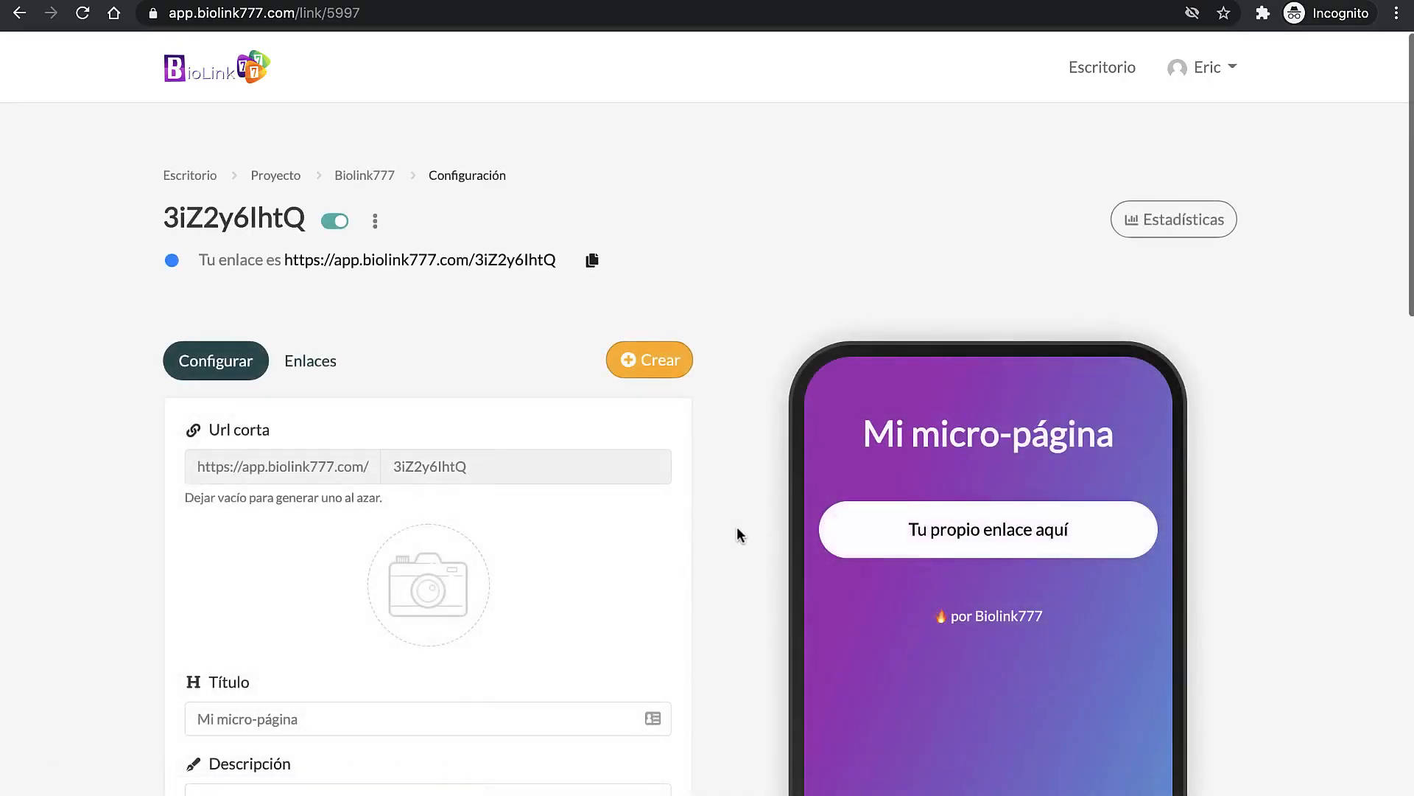
Step: Replace the micro-page's title with the owner's full name and upload the orange avatar PNG as its profile image
scroll(736, 526, "down", 3)
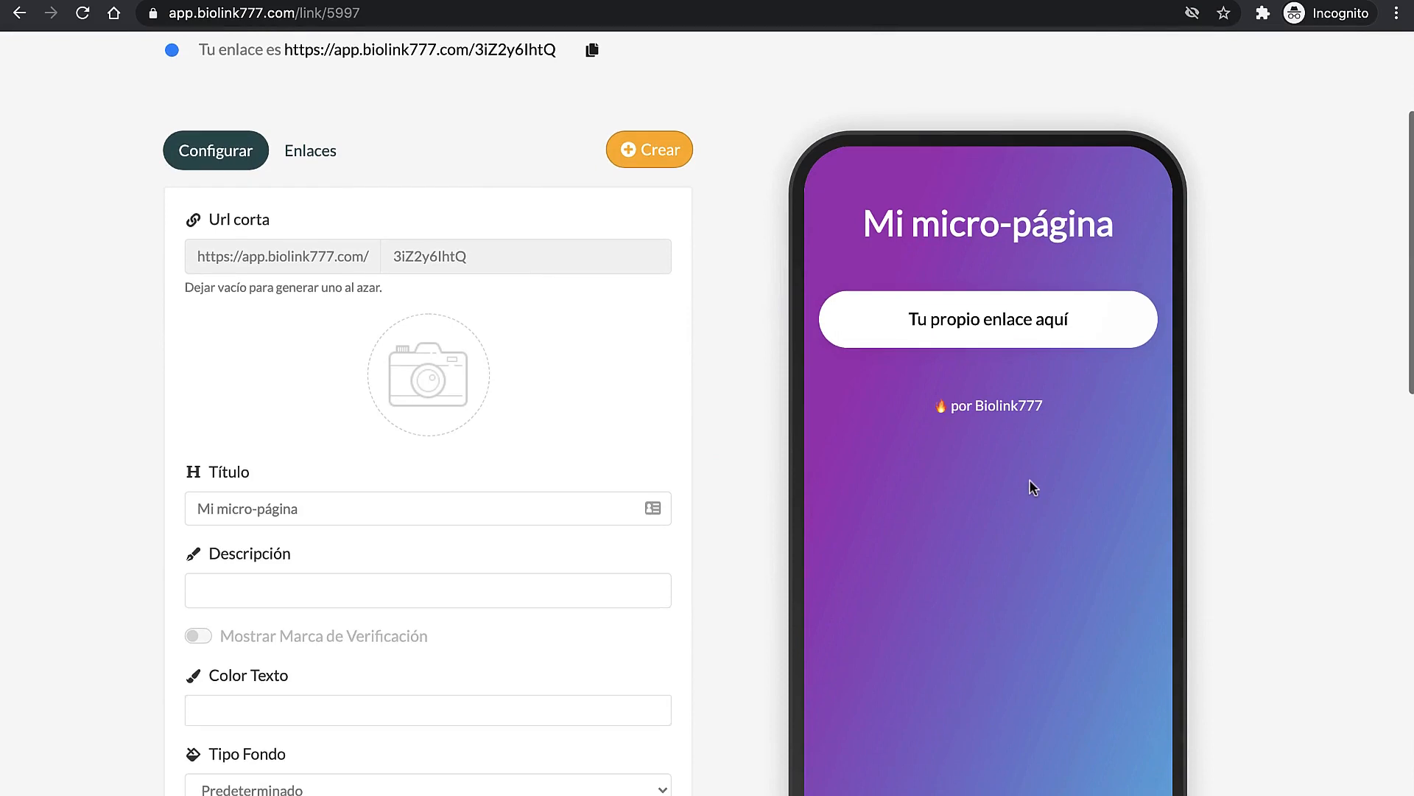
left_click(303, 509)
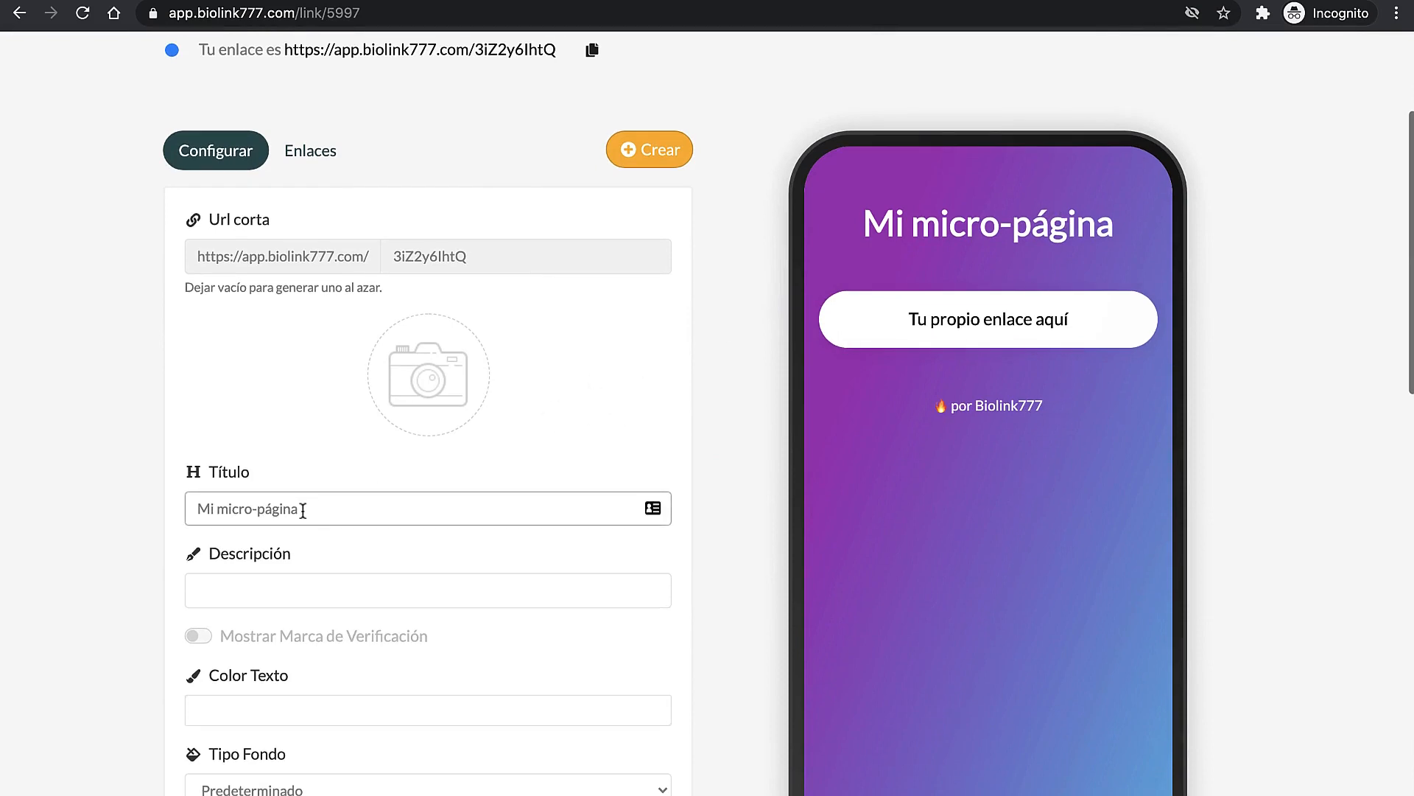
left_click_drag(304, 508, 196, 509)
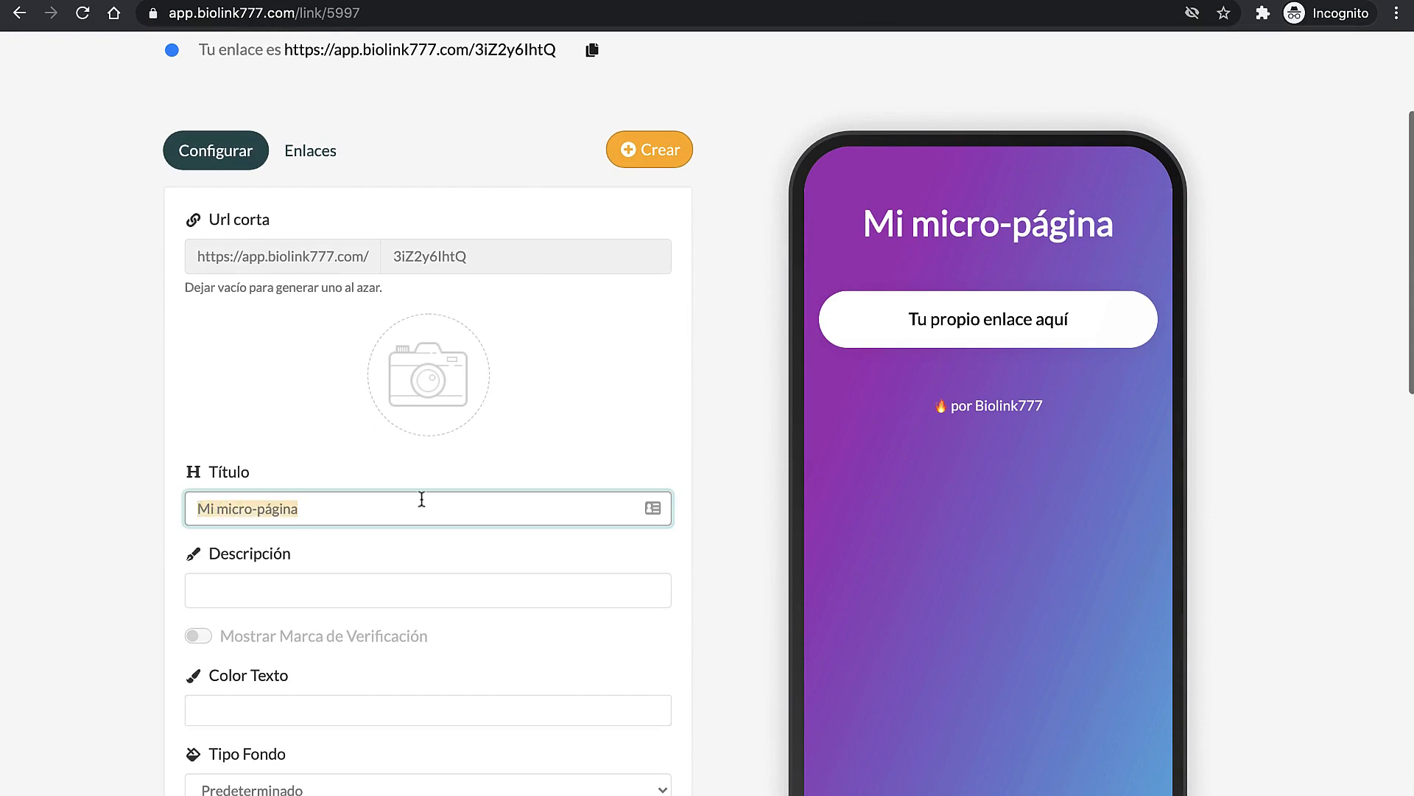
type("Eric Collin")
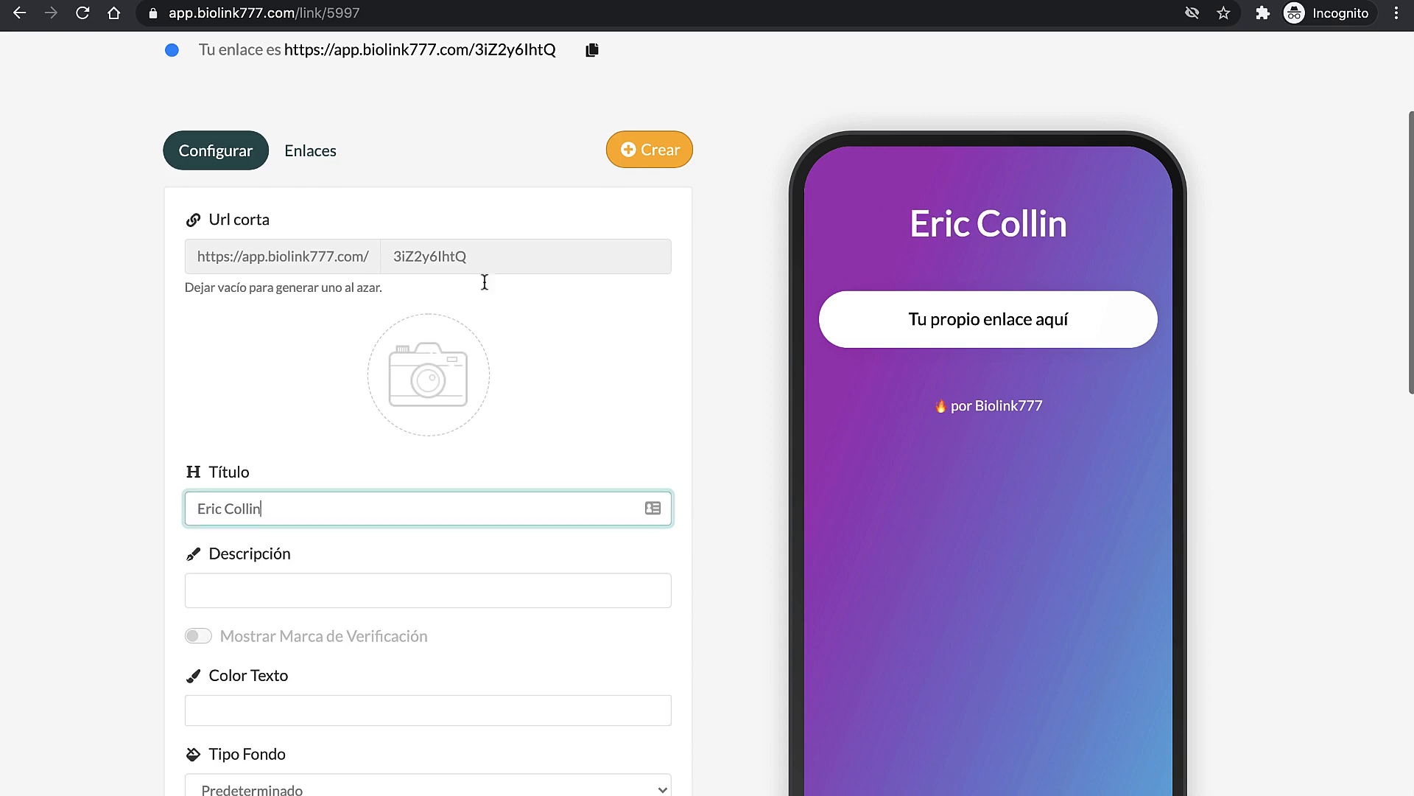
left_click(425, 375)
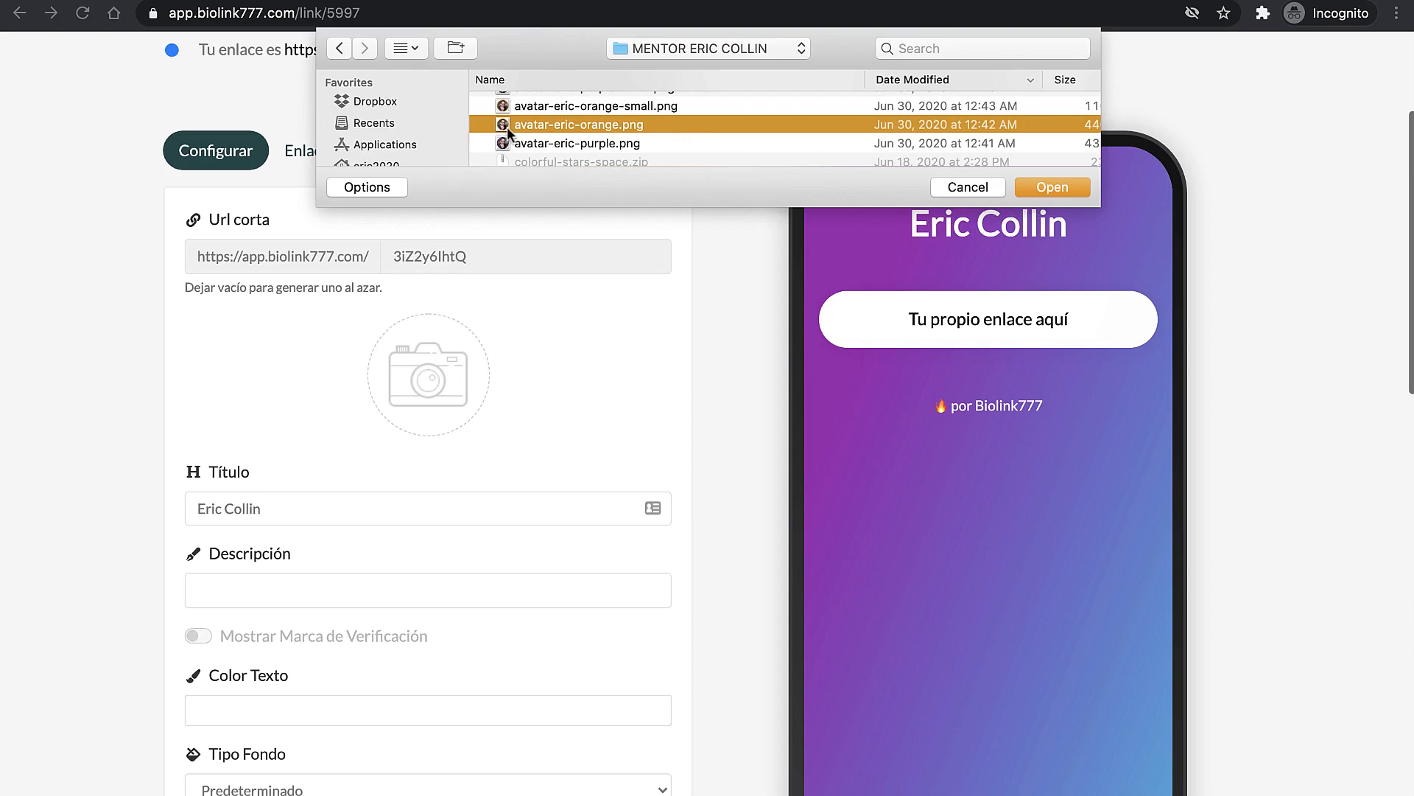
left_click(1068, 187)
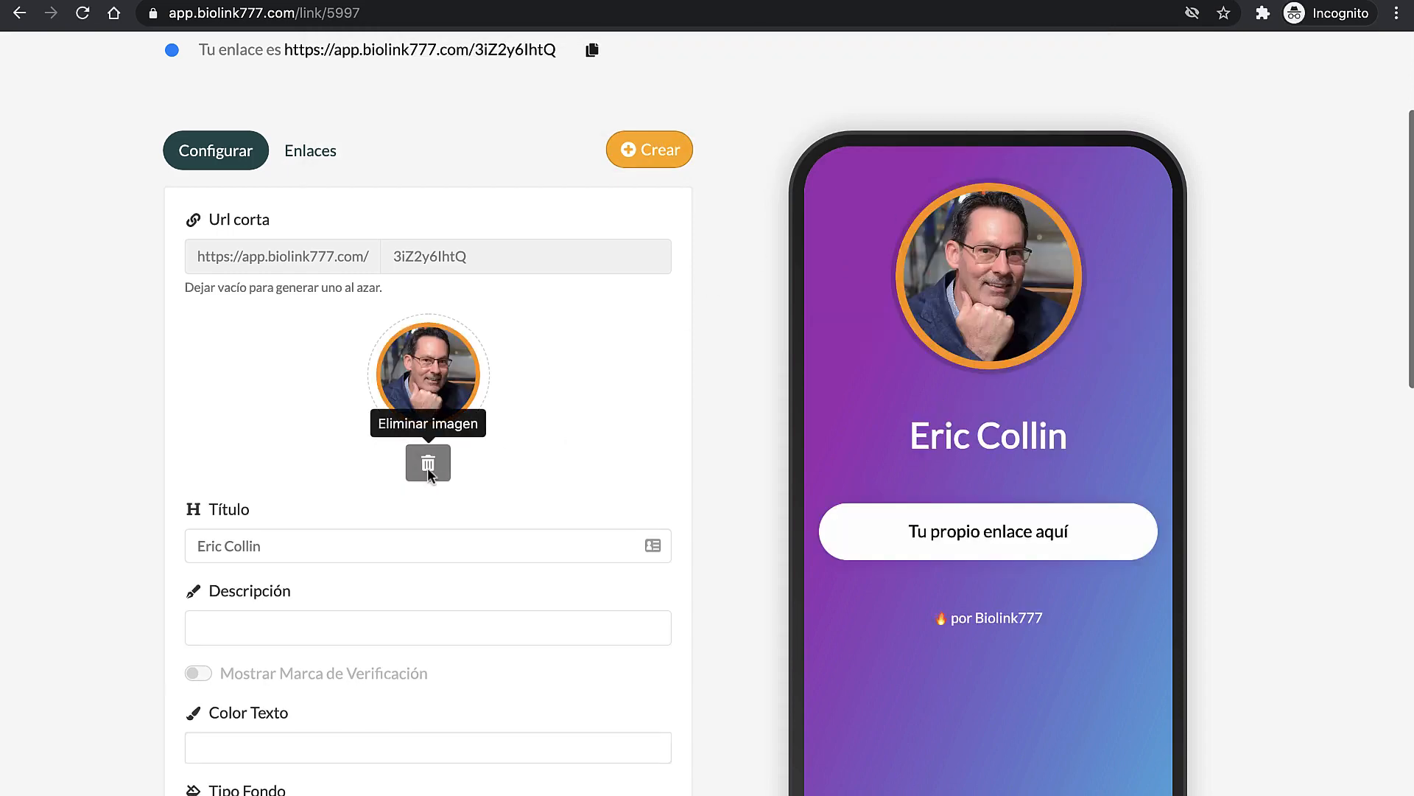
Step: Set the micro-page's description to "Super Afiliado y Creador de Apps para ayudar a la gente a Vivir de Internet."
scroll(587, 404, "down", 3)
left_click(221, 431)
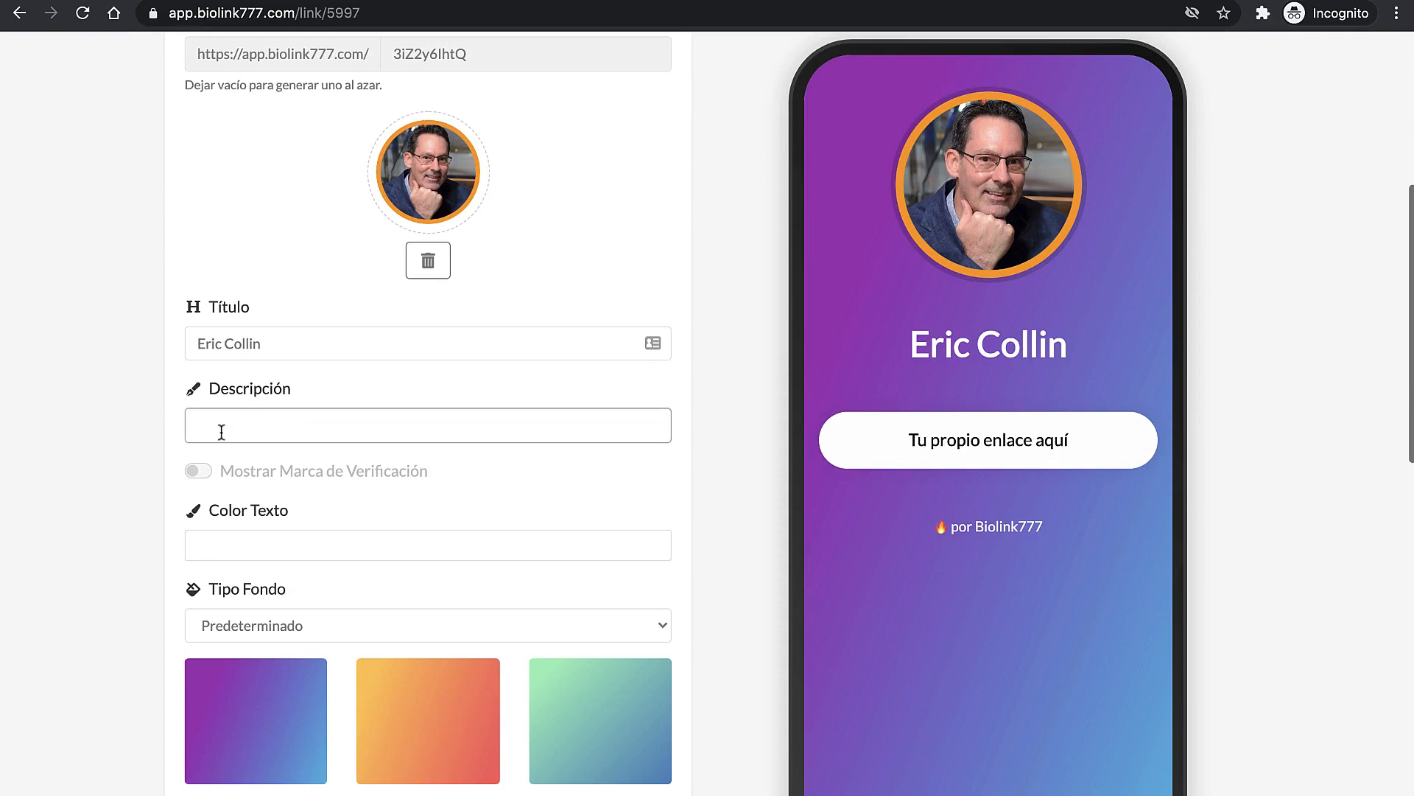
type("Super Afiliado y Creador de Apps para ayudar a la gente a Vivir de Internet.")
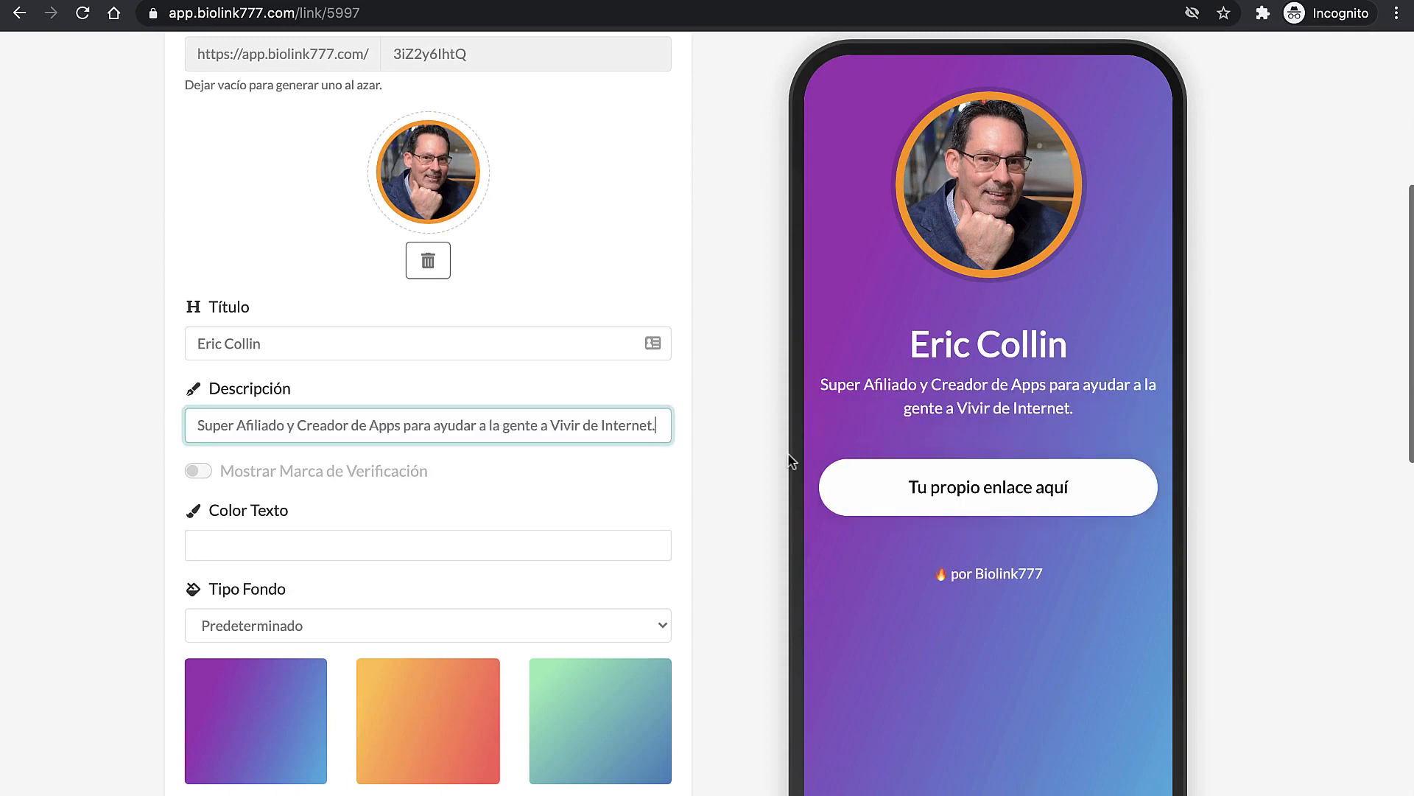
Step: Try the other preset gradient backgrounds on the micro-page and go back to the purple-to-blue gradient
scroll(324, 417, "down", 2)
scroll(474, 584, "down", 2)
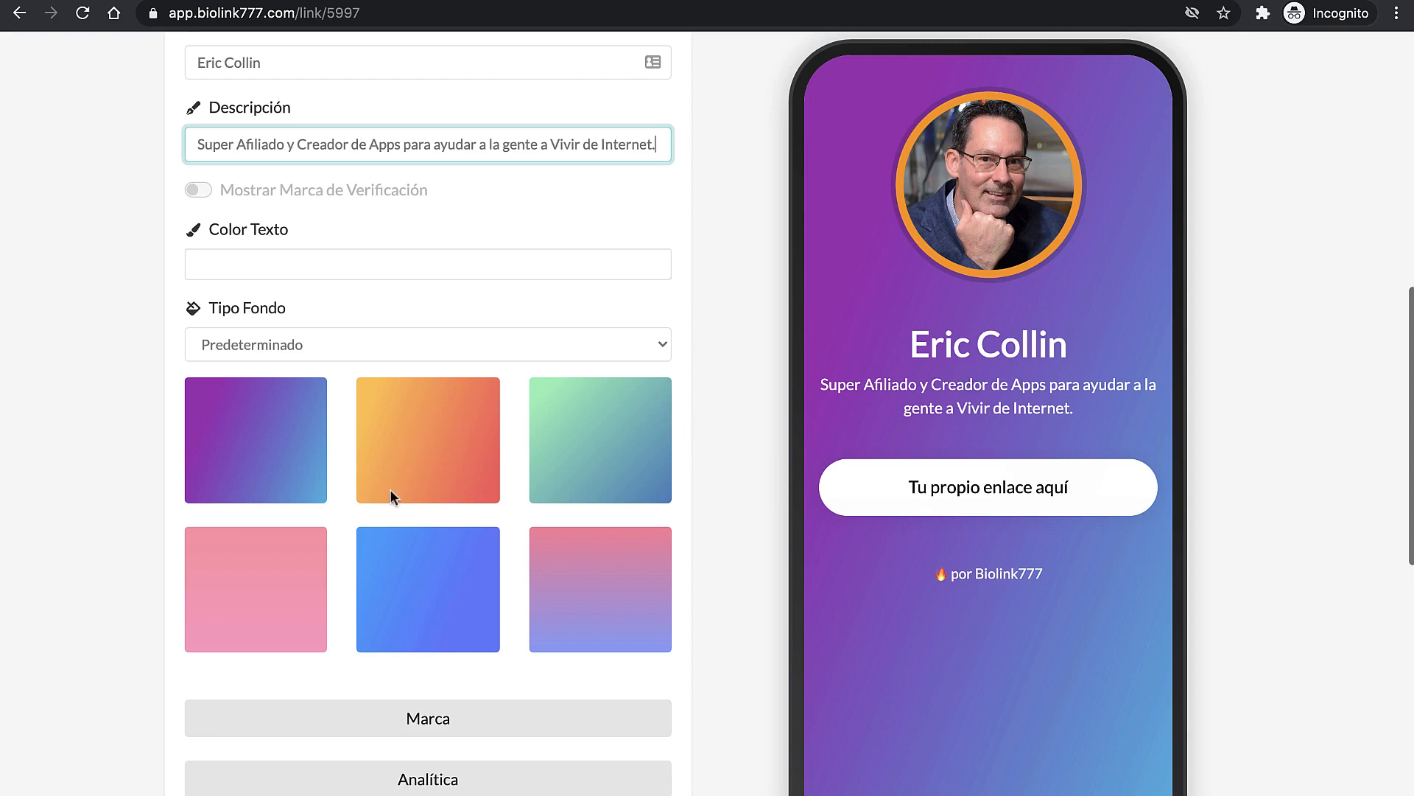
left_click(439, 436)
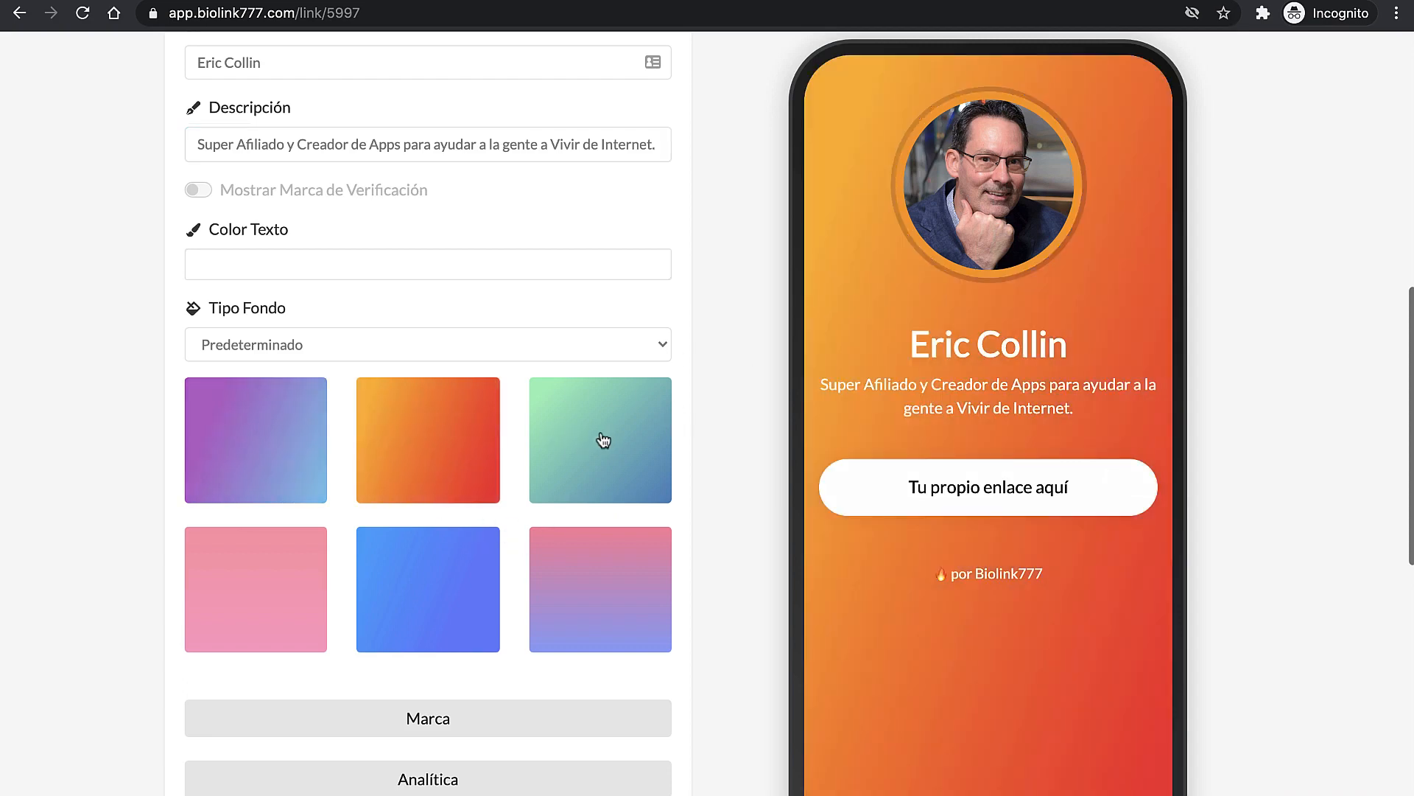
left_click(602, 440)
left_click(268, 572)
left_click(389, 581)
left_click(568, 585)
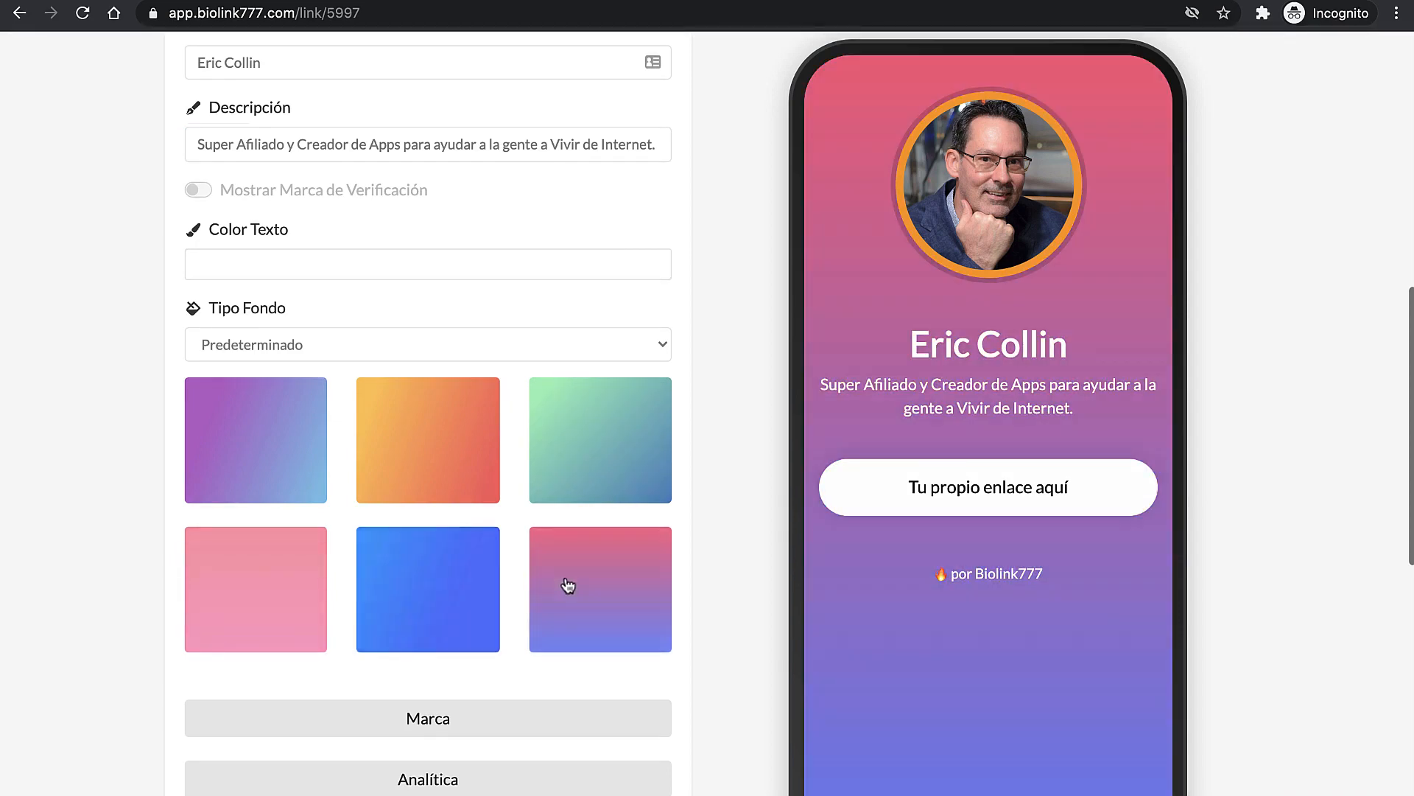
left_click(258, 442)
Step: Save the micro-page's updated configuration
scroll(474, 473, "down", 3)
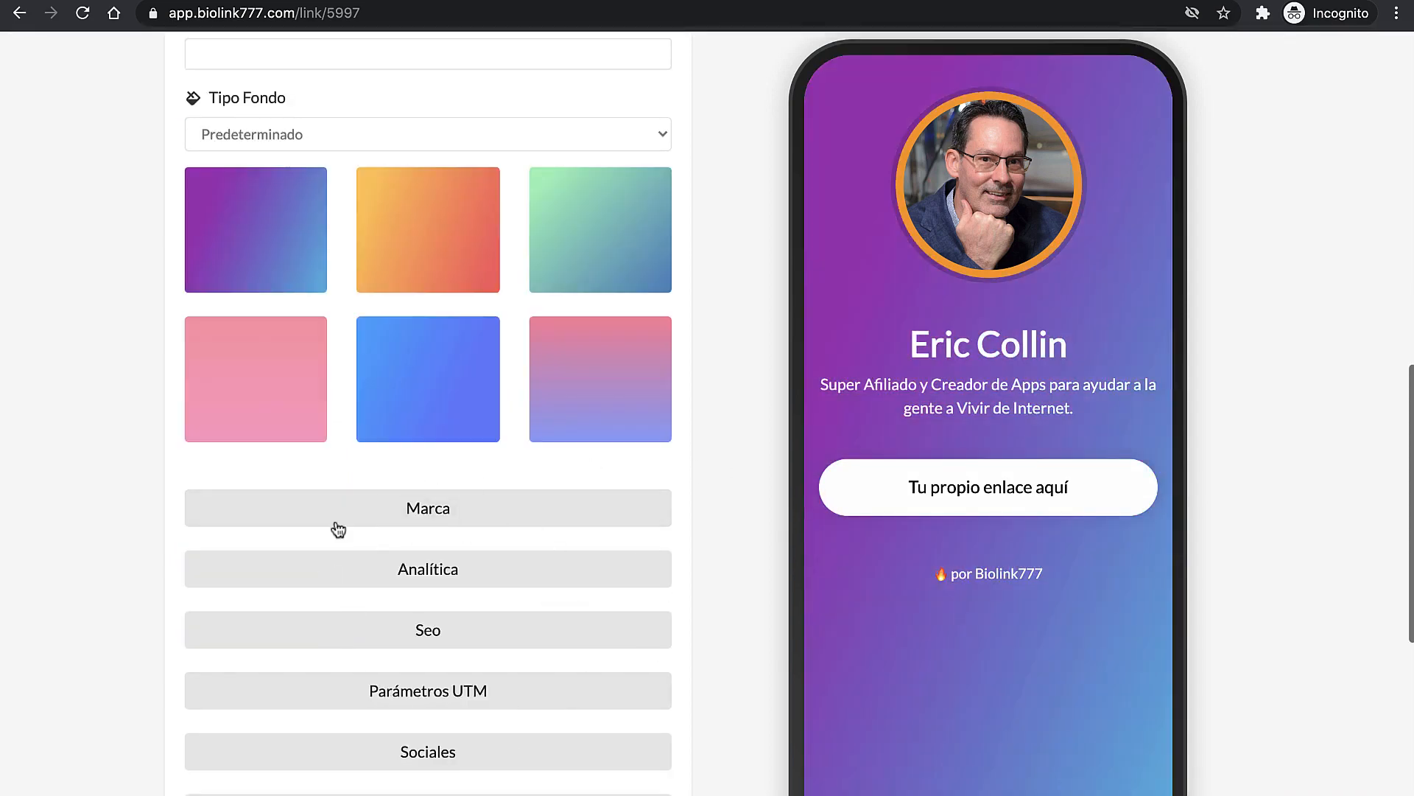
scroll(486, 551, "down", 1)
scroll(493, 554, "down", 2)
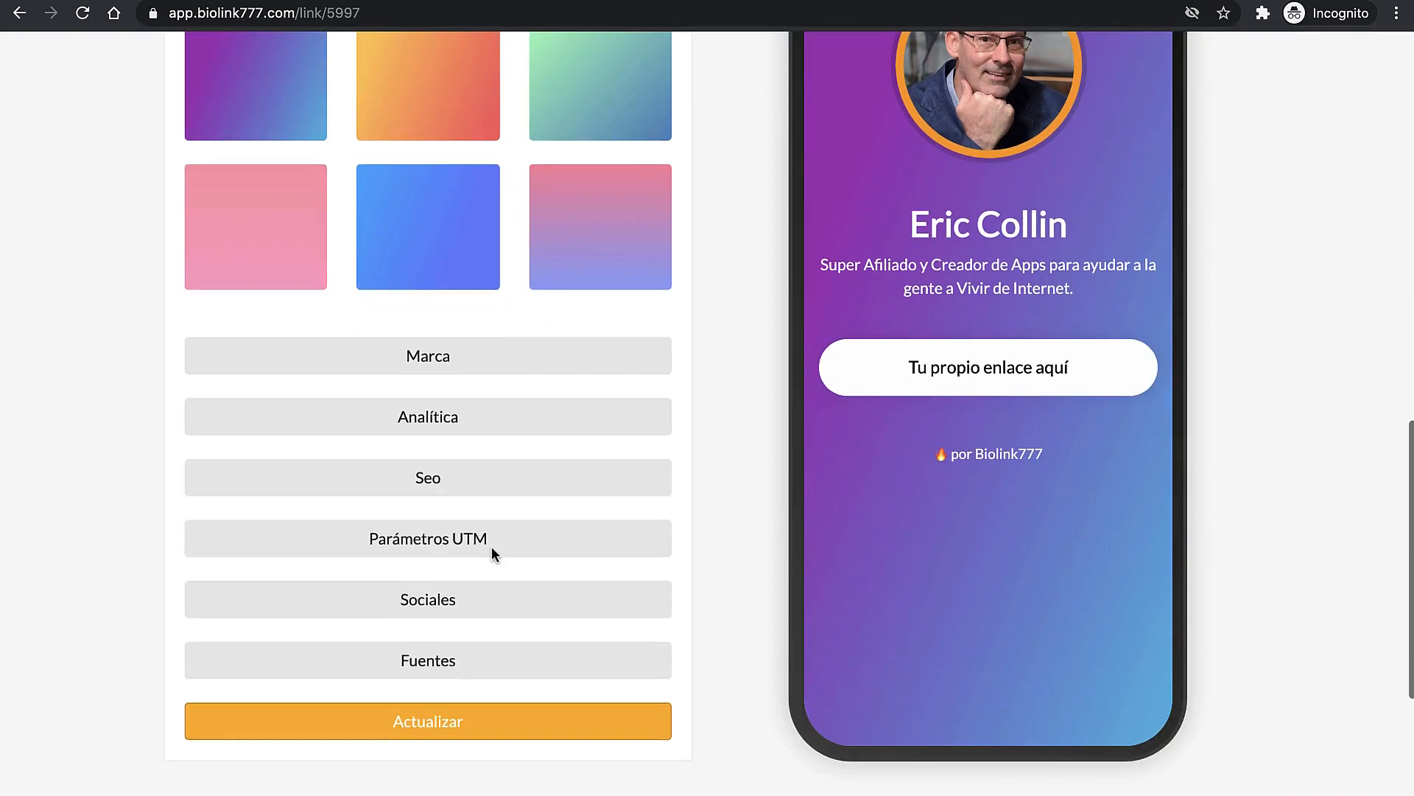
left_click(426, 735)
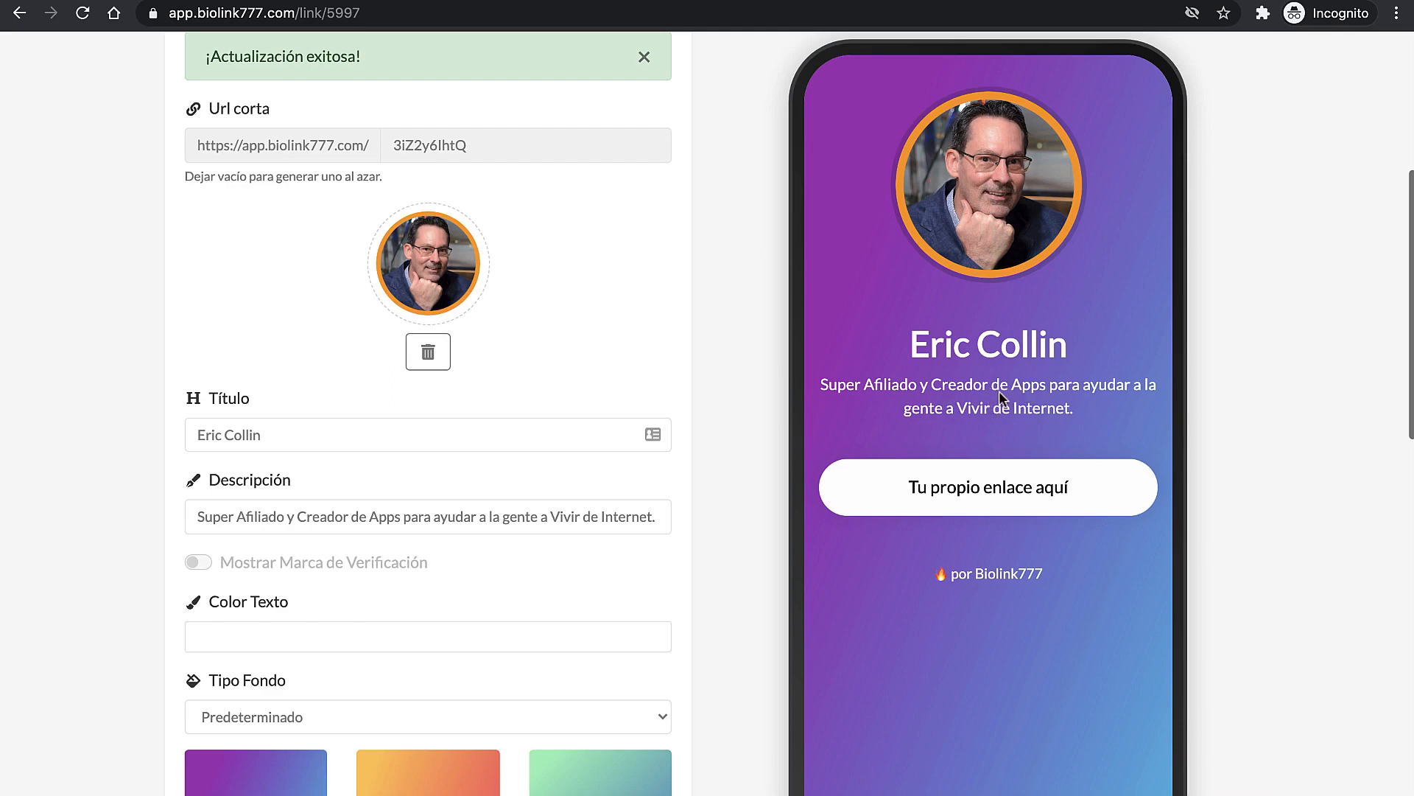
Step: Open the micro-page's default link "Tu propio enlace aquí" for editing in its list of links
scroll(490, 319, "up", 5)
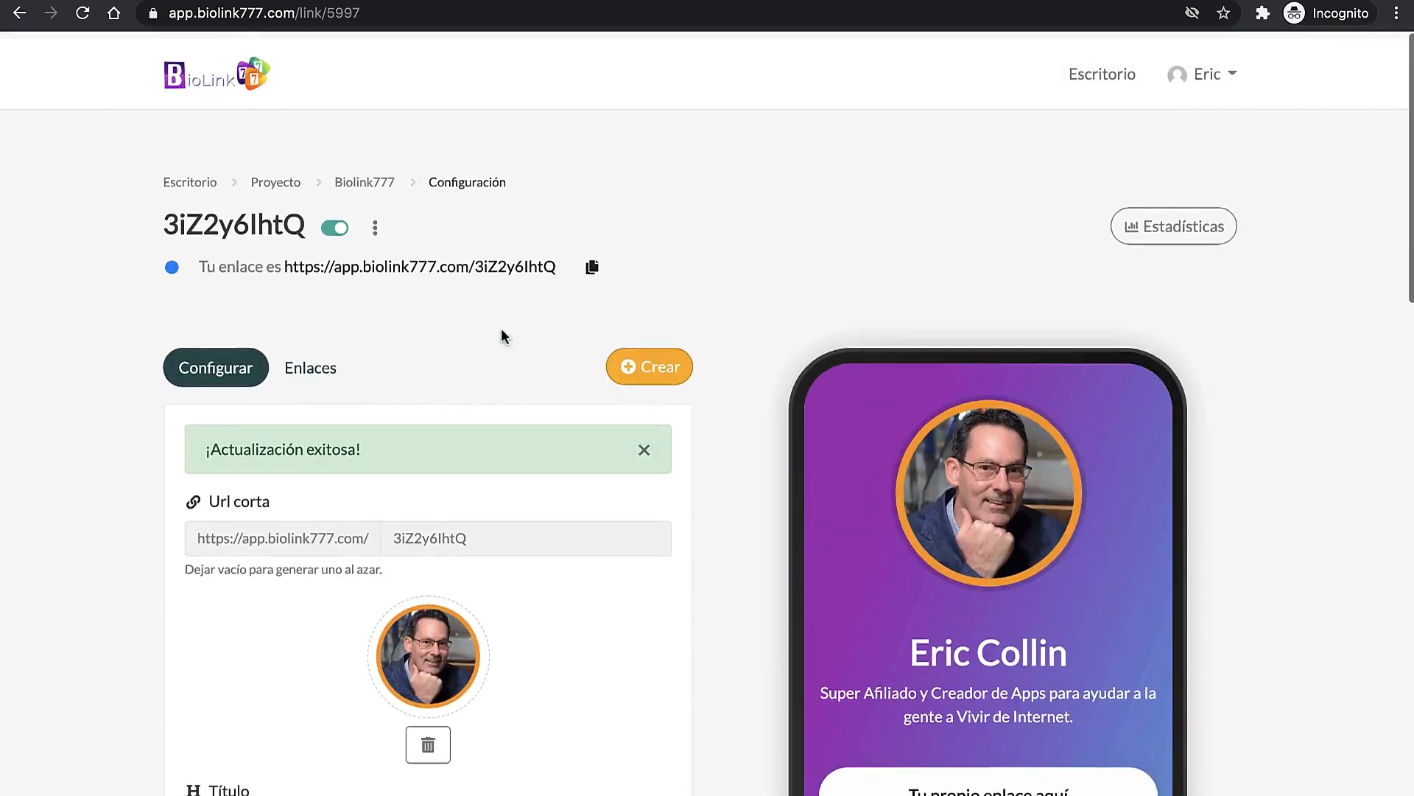
scroll(1005, 508, "down", 4)
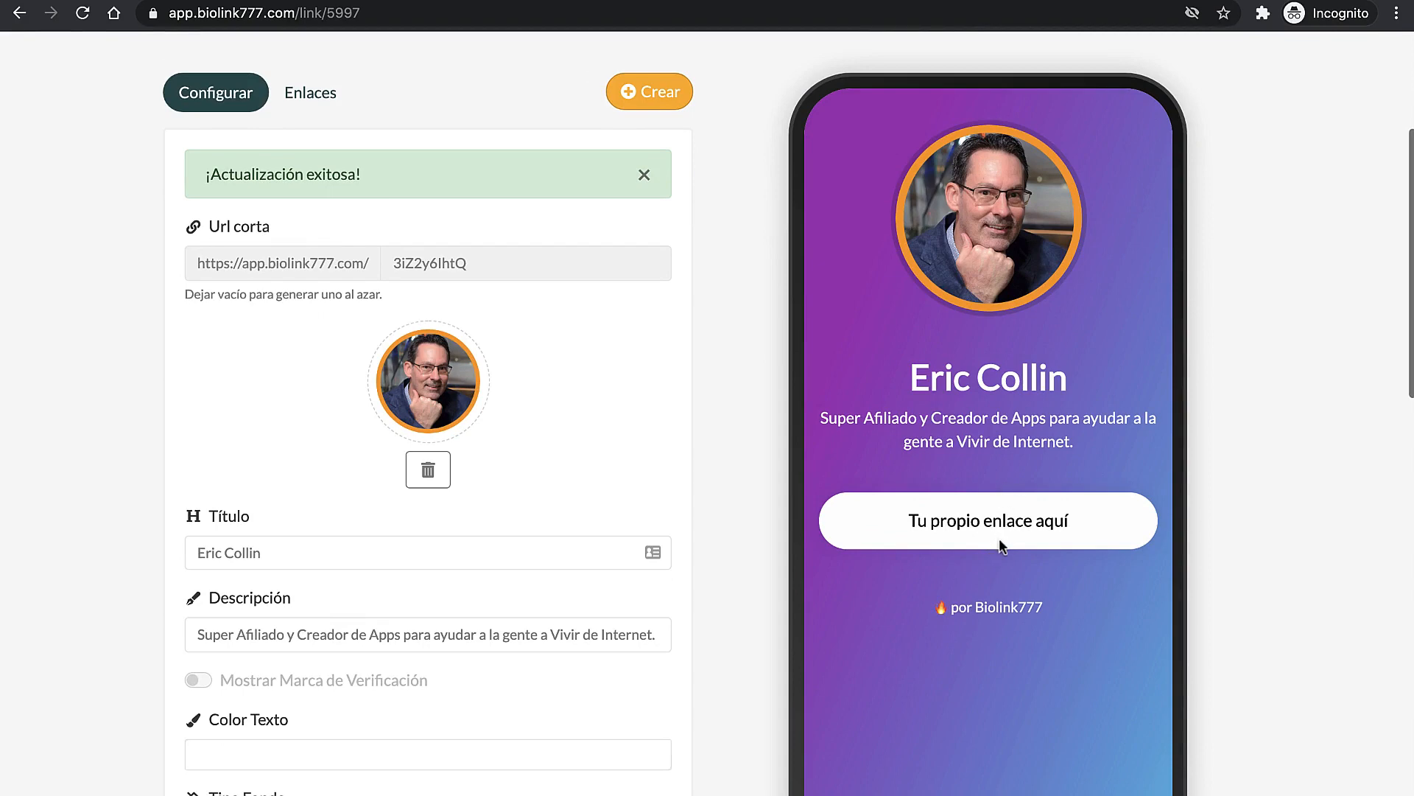
left_click(306, 95)
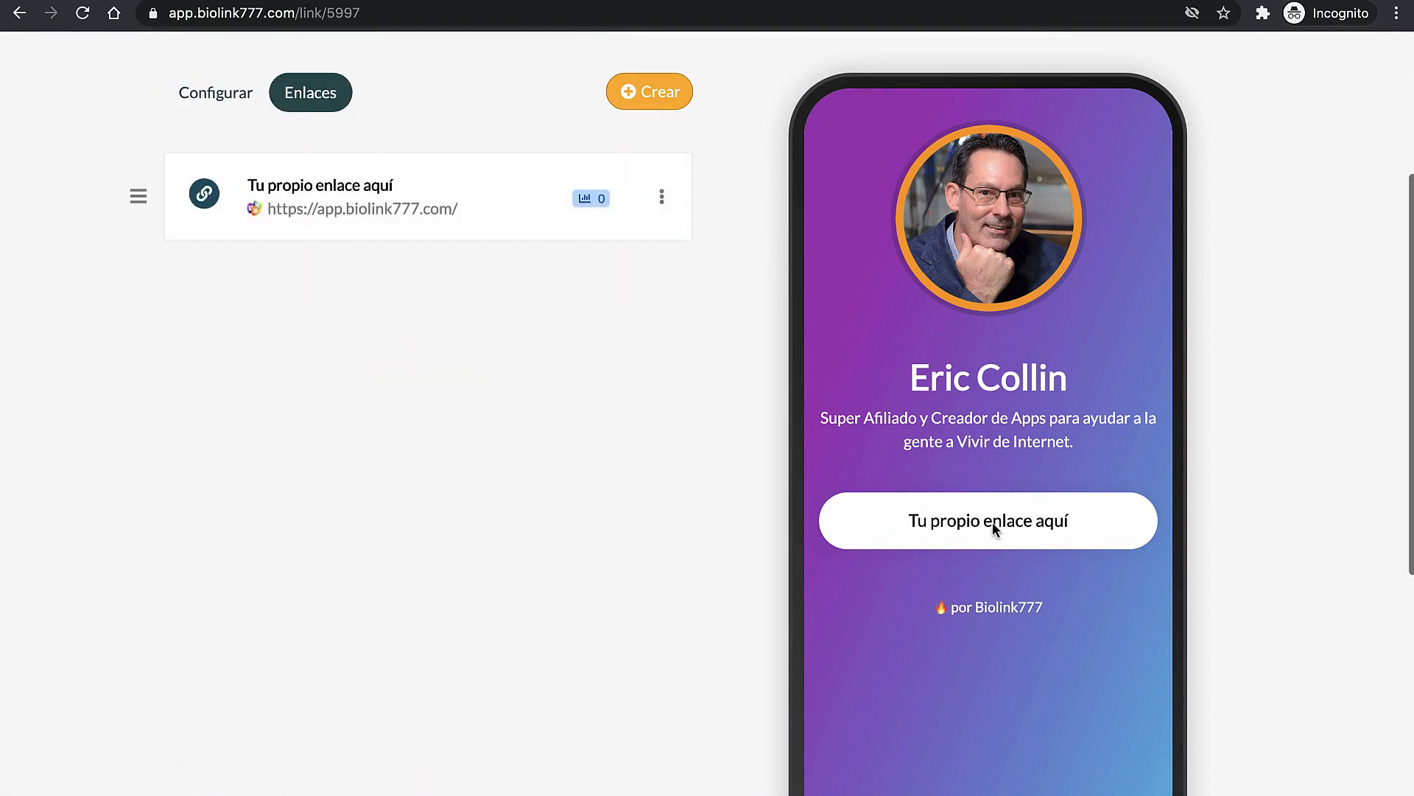
left_click(661, 198)
left_click(520, 233)
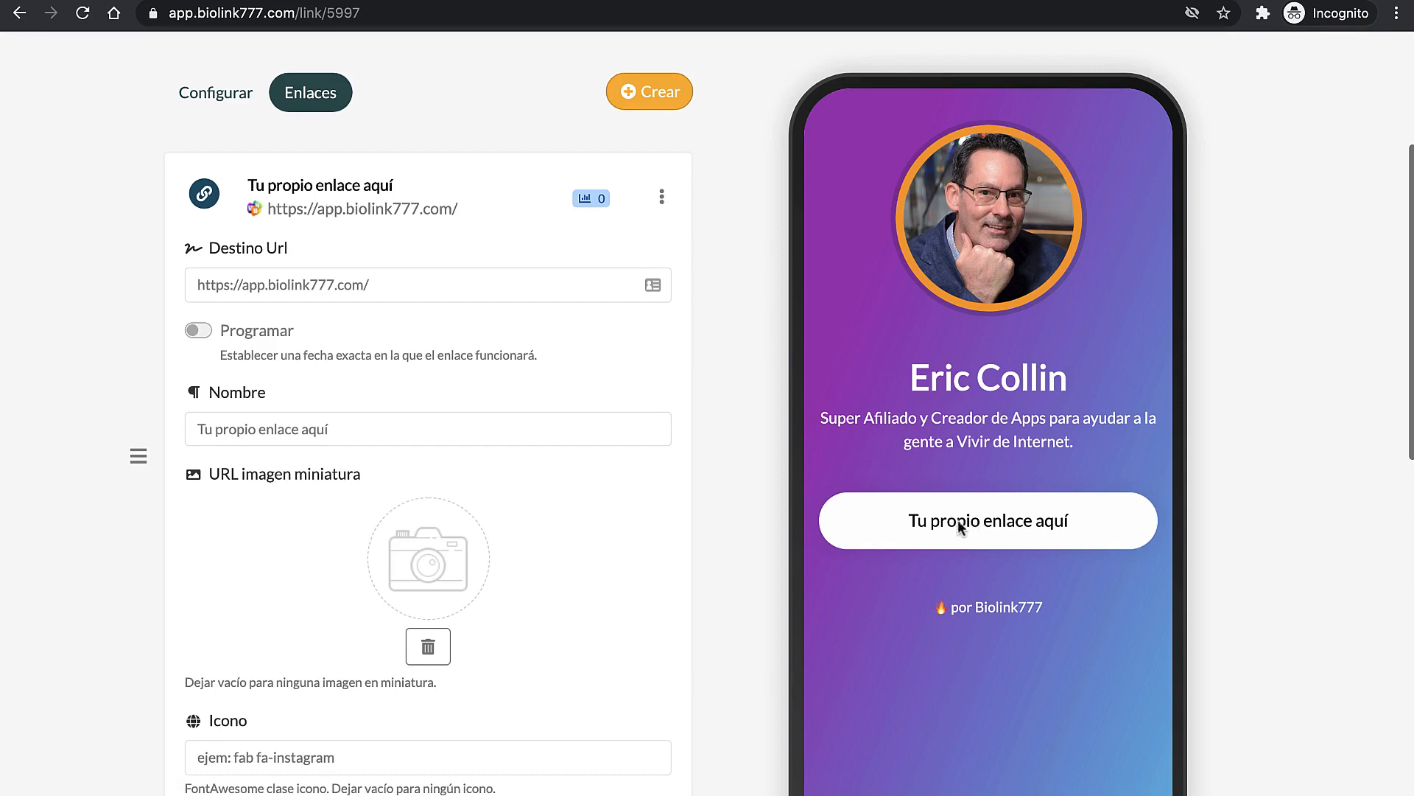
Step: Name the micro-page's default link "Mi Tienda", keeping its destination URL
left_click(372, 291)
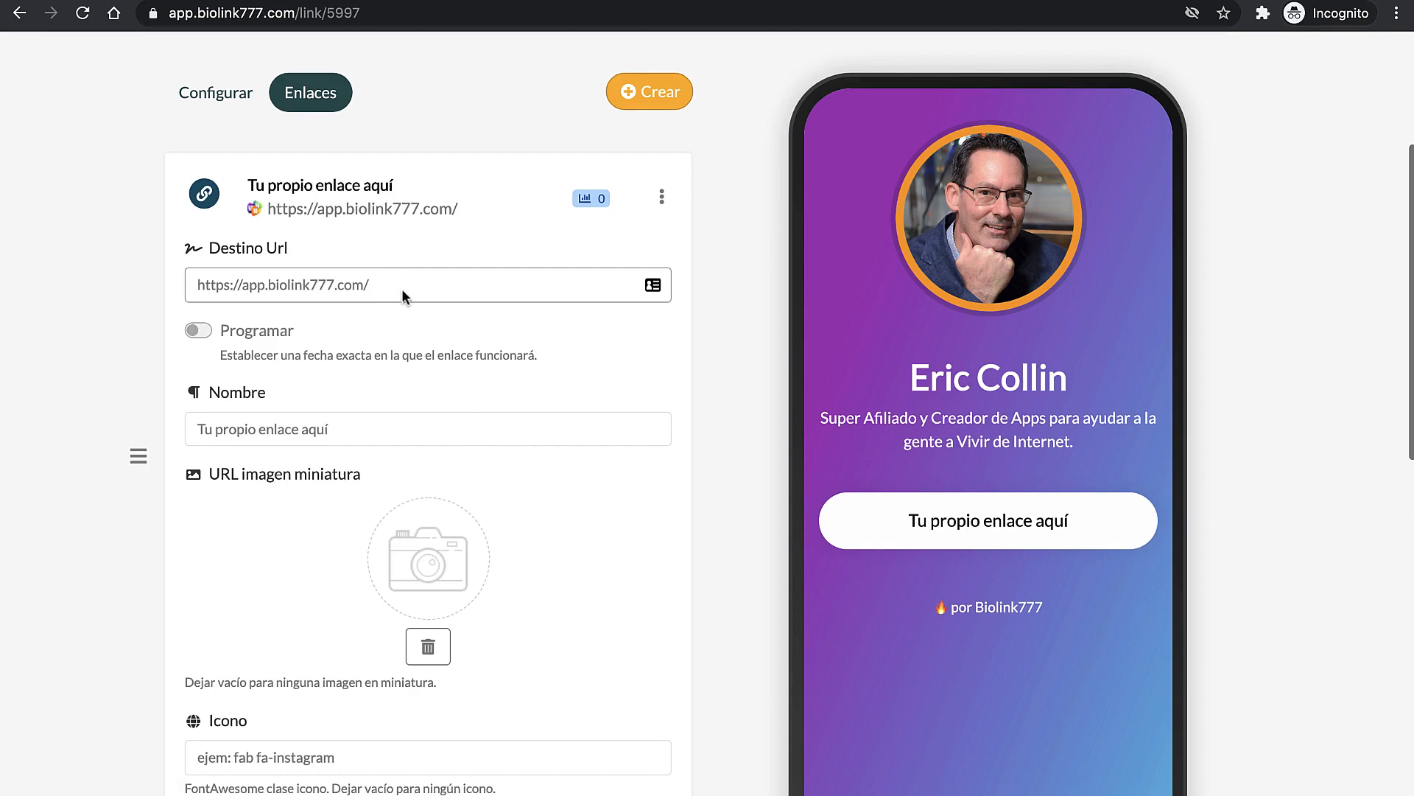
left_click(292, 286)
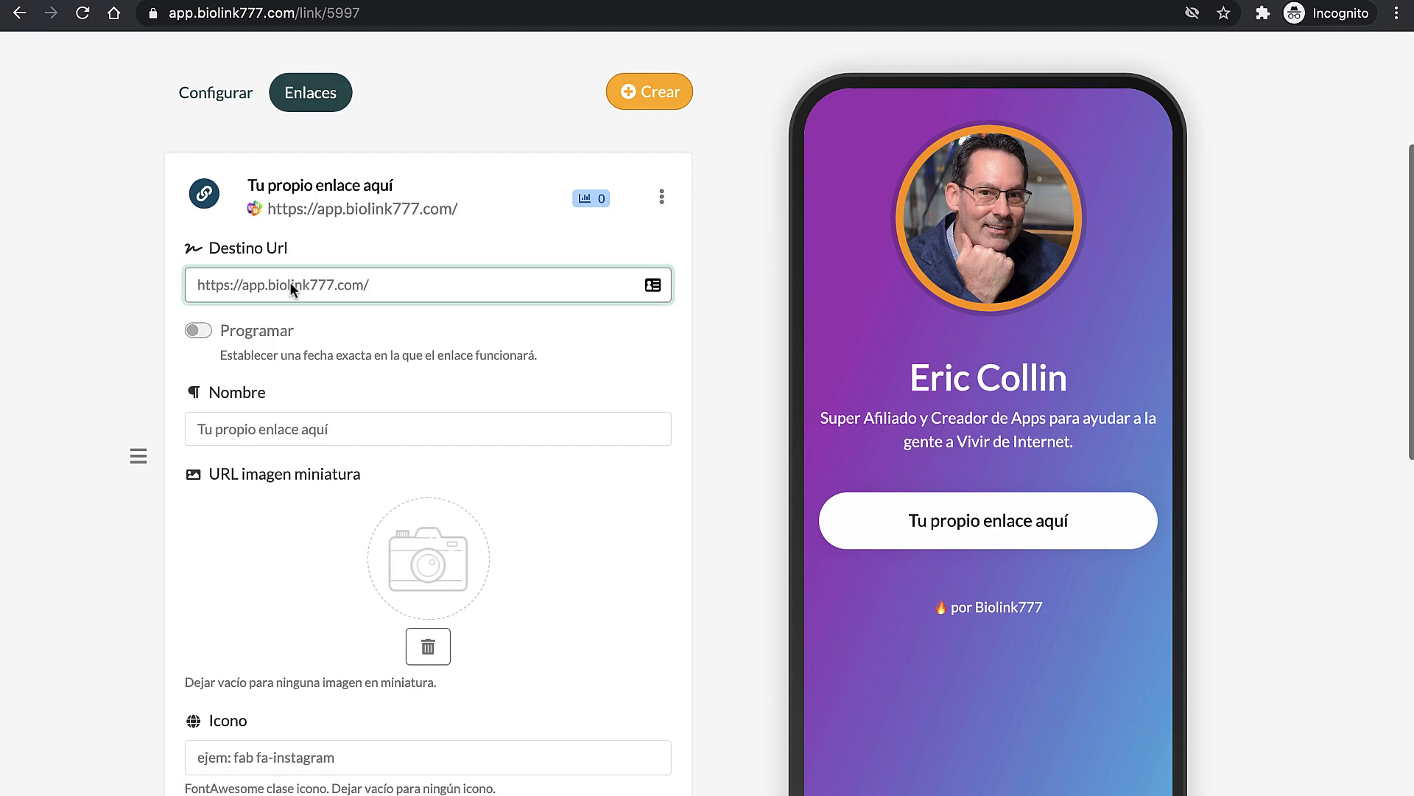
left_click(314, 430)
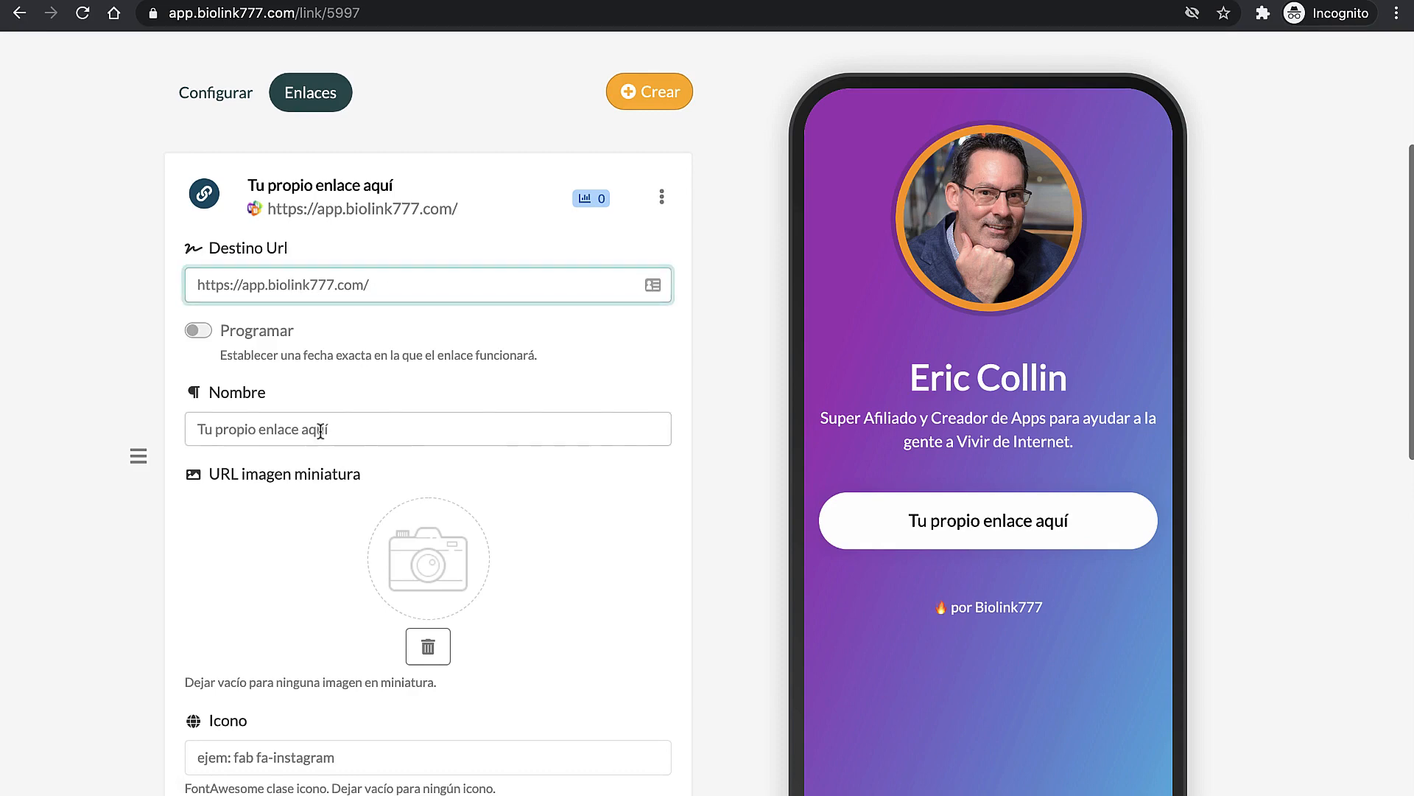
left_click_drag(357, 435, 179, 433)
type("M")
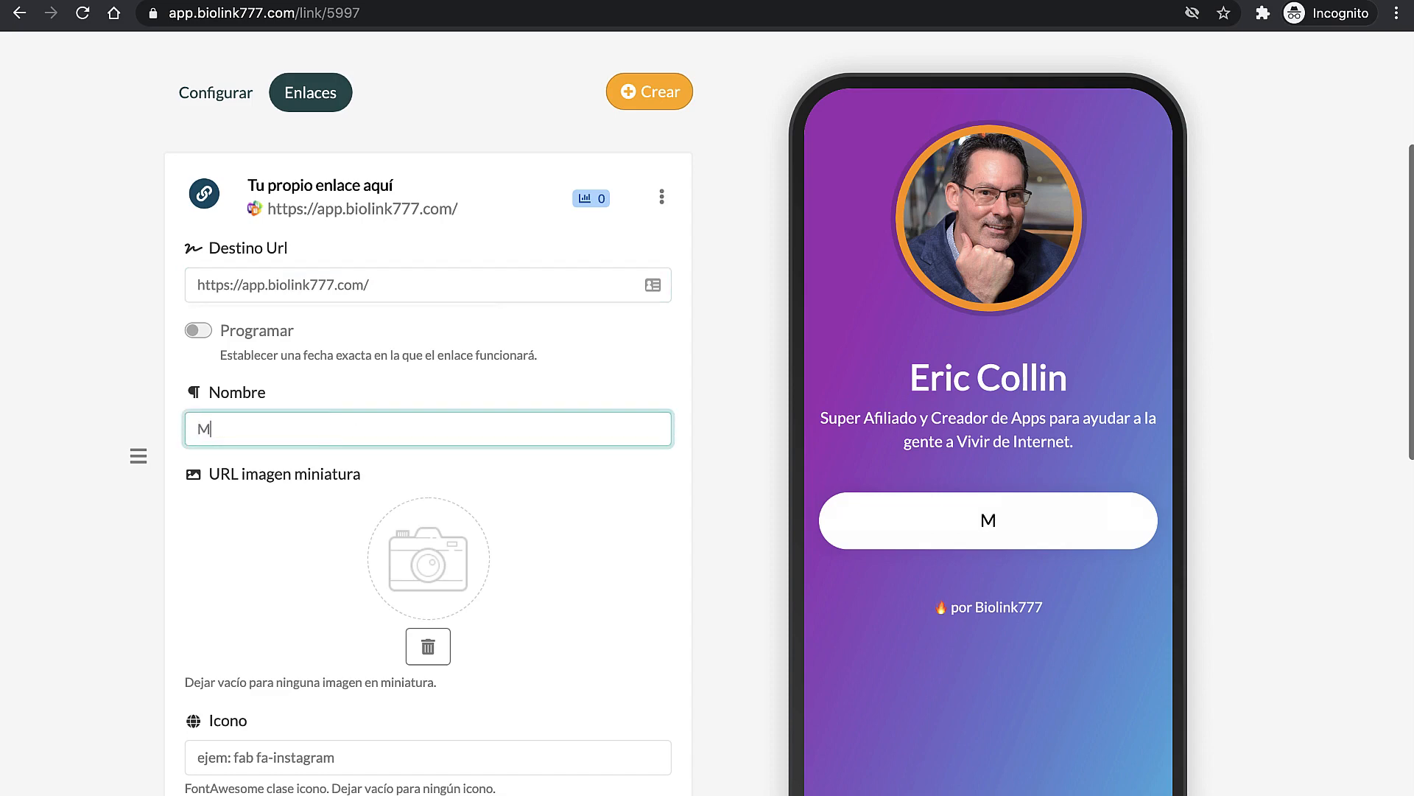
type("i Tienda")
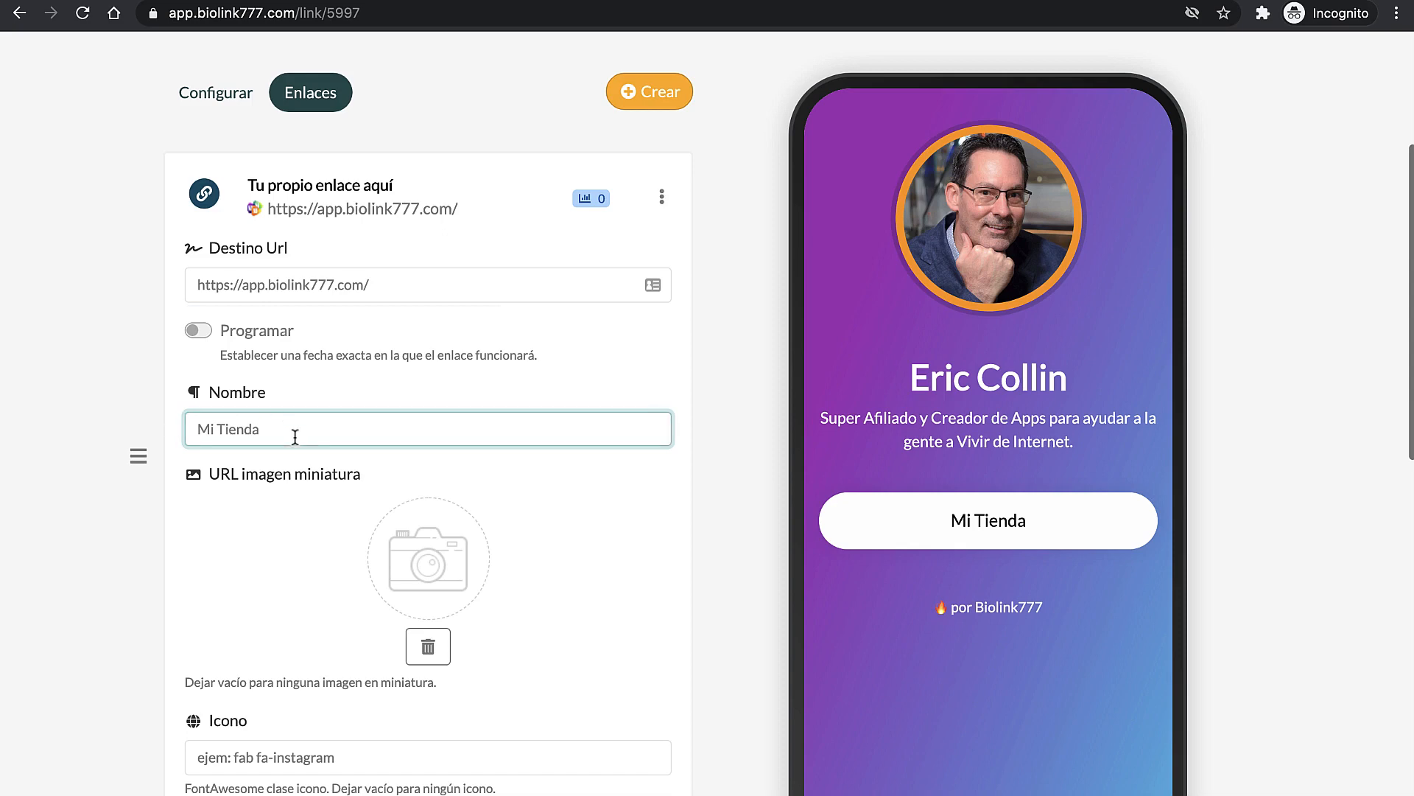
Step: Set the default link's name to "Gana Dinero Ya!"
left_click_drag(294, 436, 196, 430)
type("Ga")
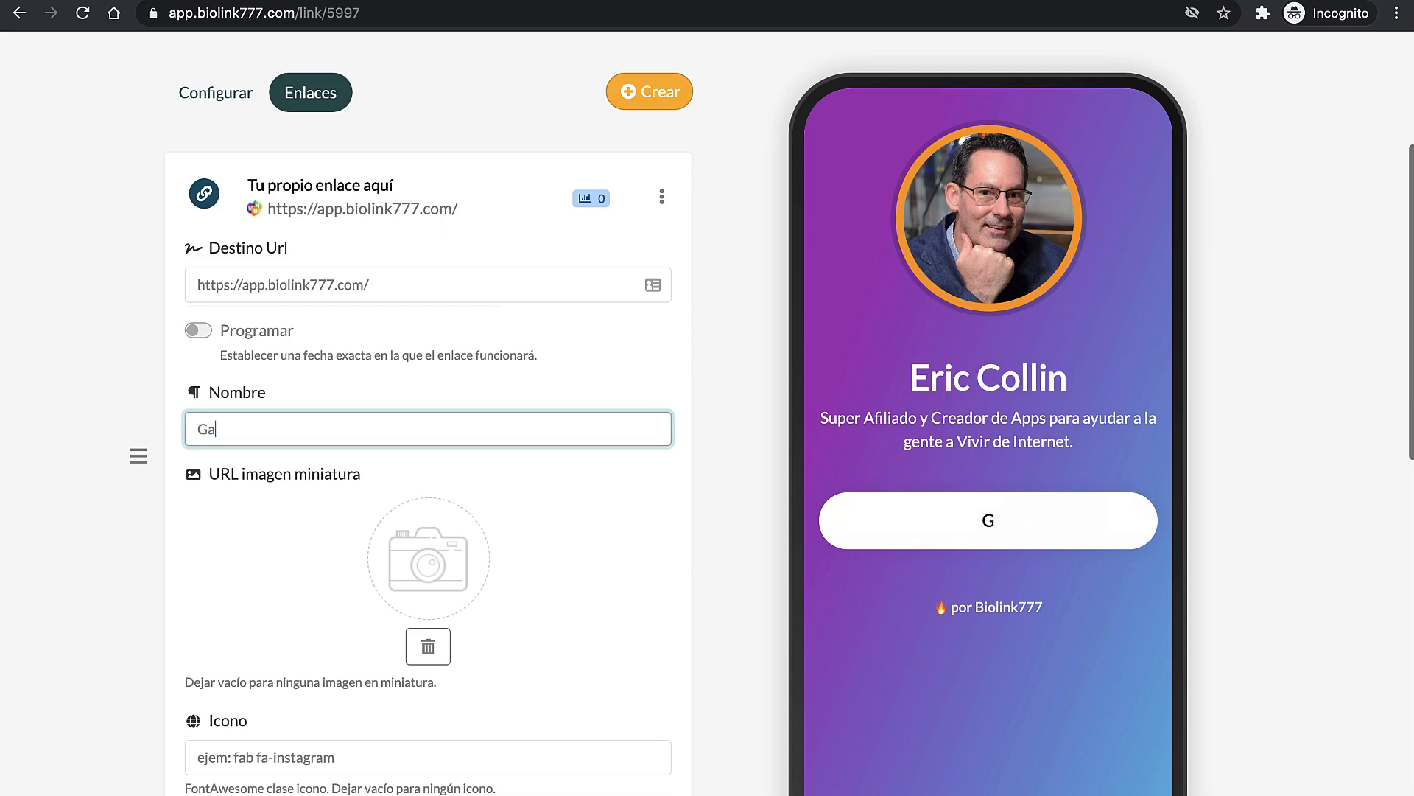
type("na Dinero Ya!")
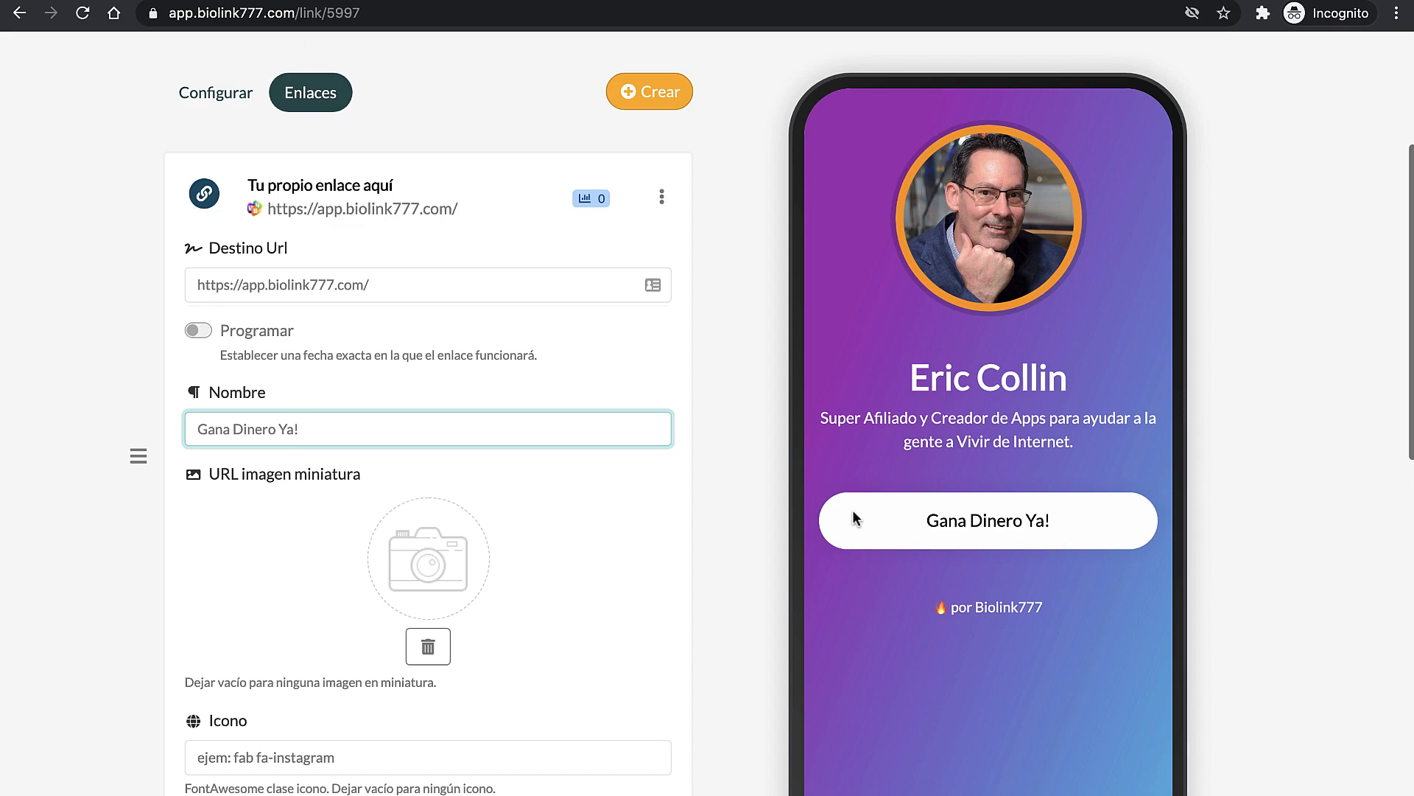
Step: Upload the purple avatar PNG as the link's thumbnail image and save the link
left_click(666, 120)
scroll(542, 129, "up", 1)
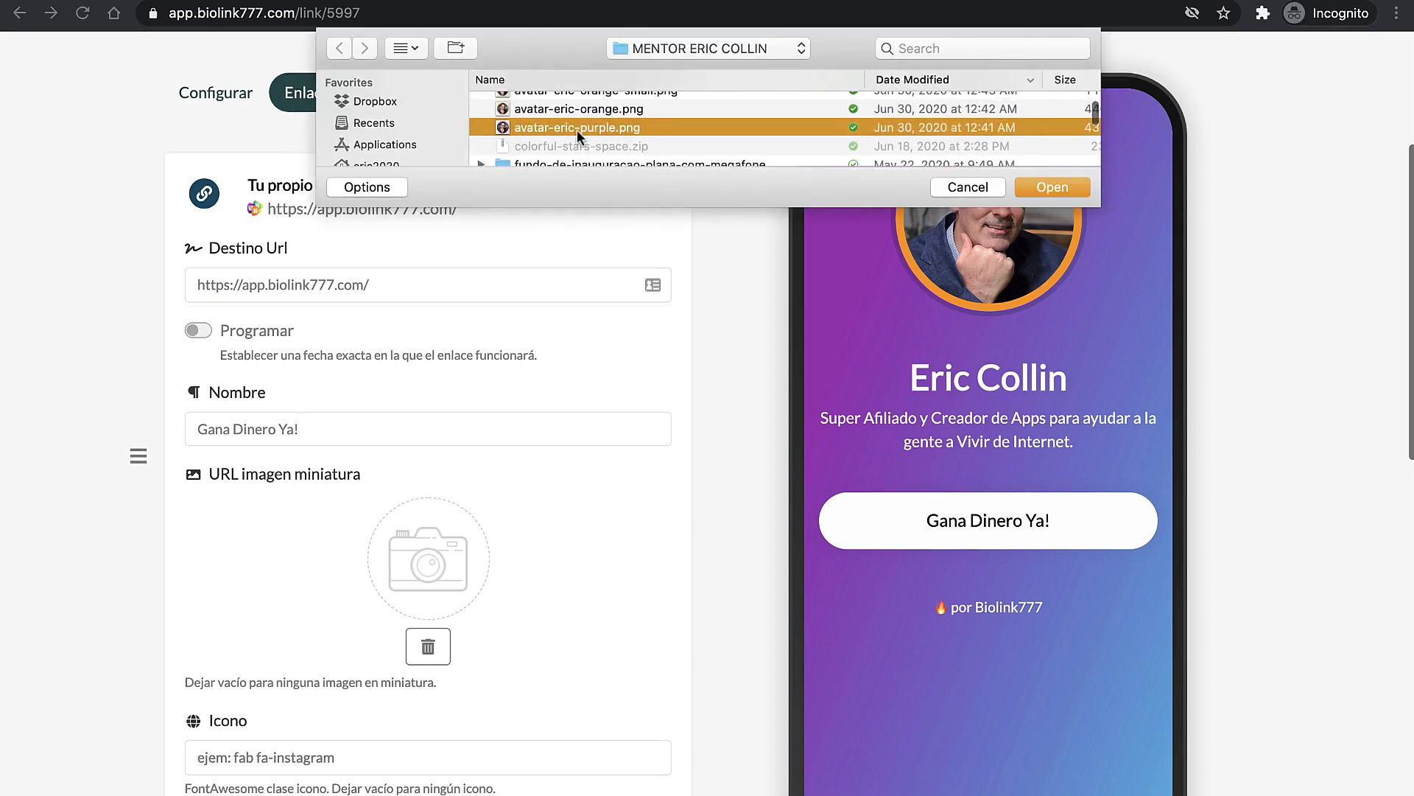
left_click(1052, 187)
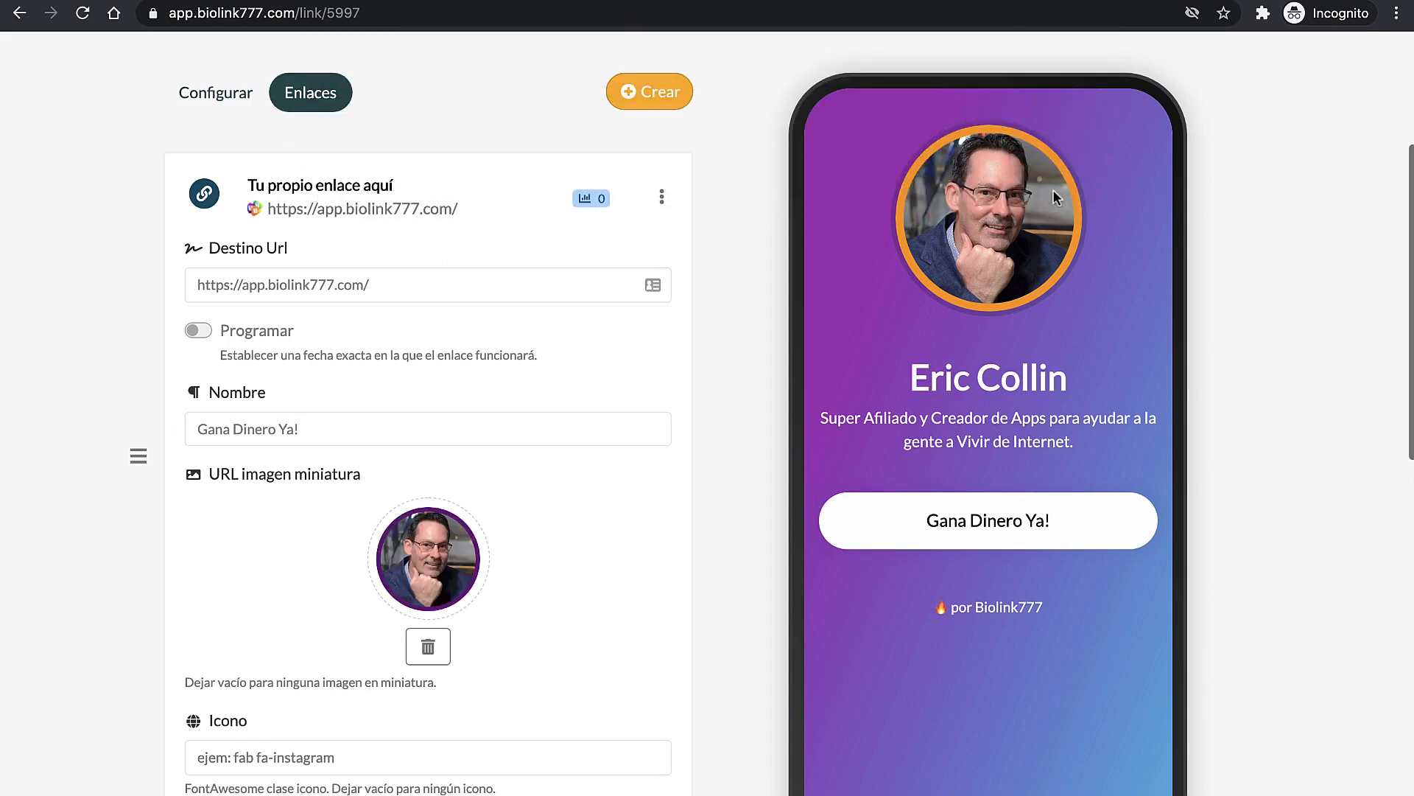
scroll(626, 561, "down", 7)
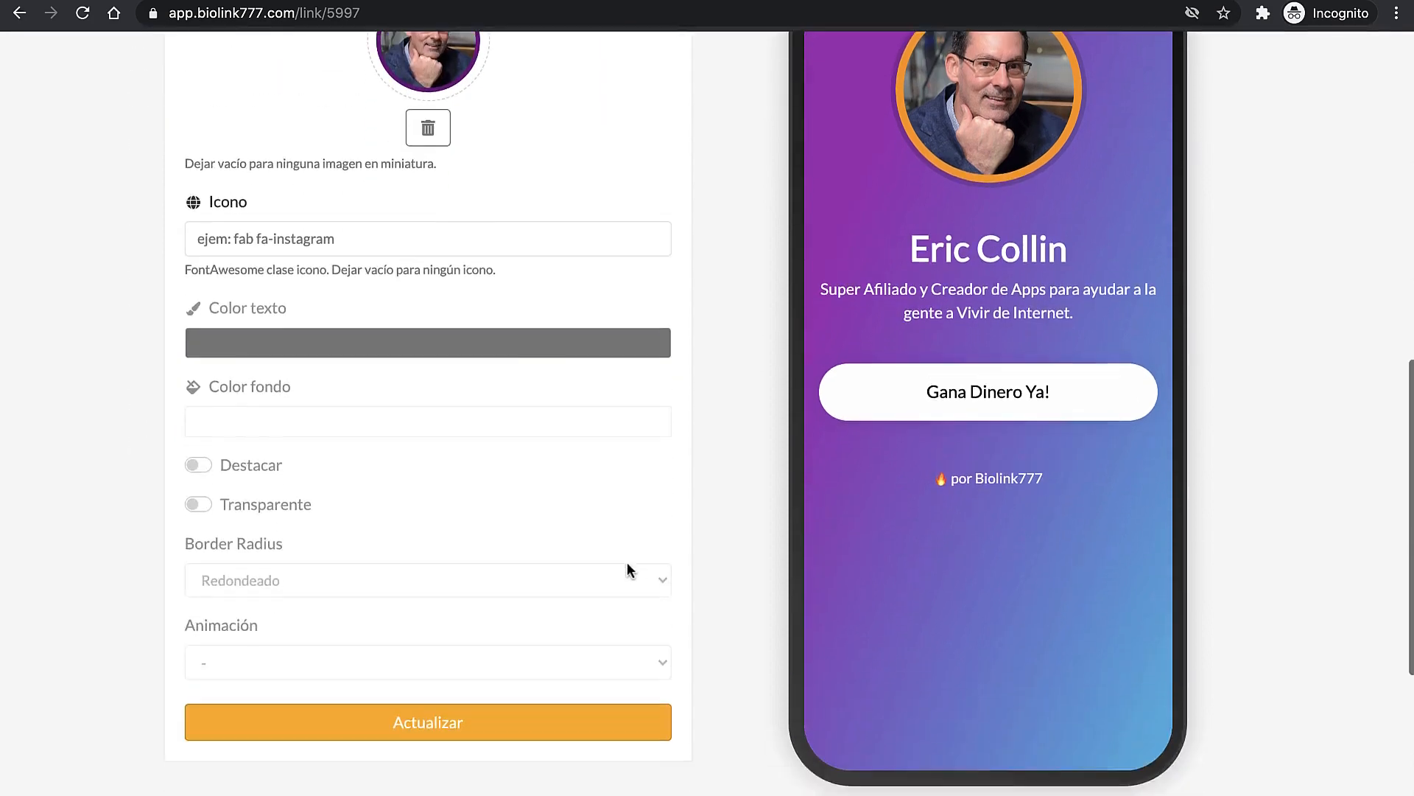
scroll(626, 561, "down", 2)
left_click(433, 576)
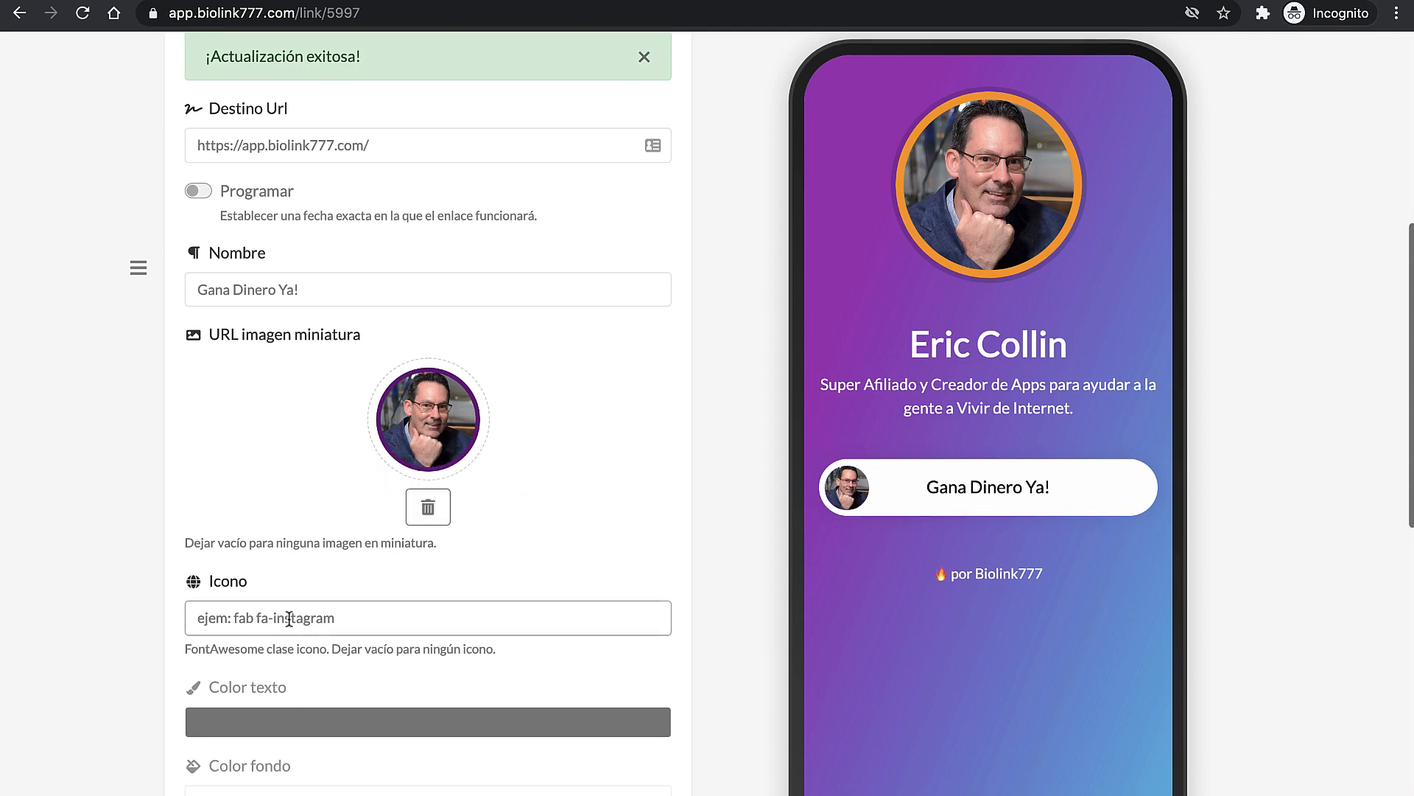
Step: Remove the thumbnail image from the "Gana Dinero Ya!" link and save the link
left_click(428, 507)
scroll(599, 522, "down", 7)
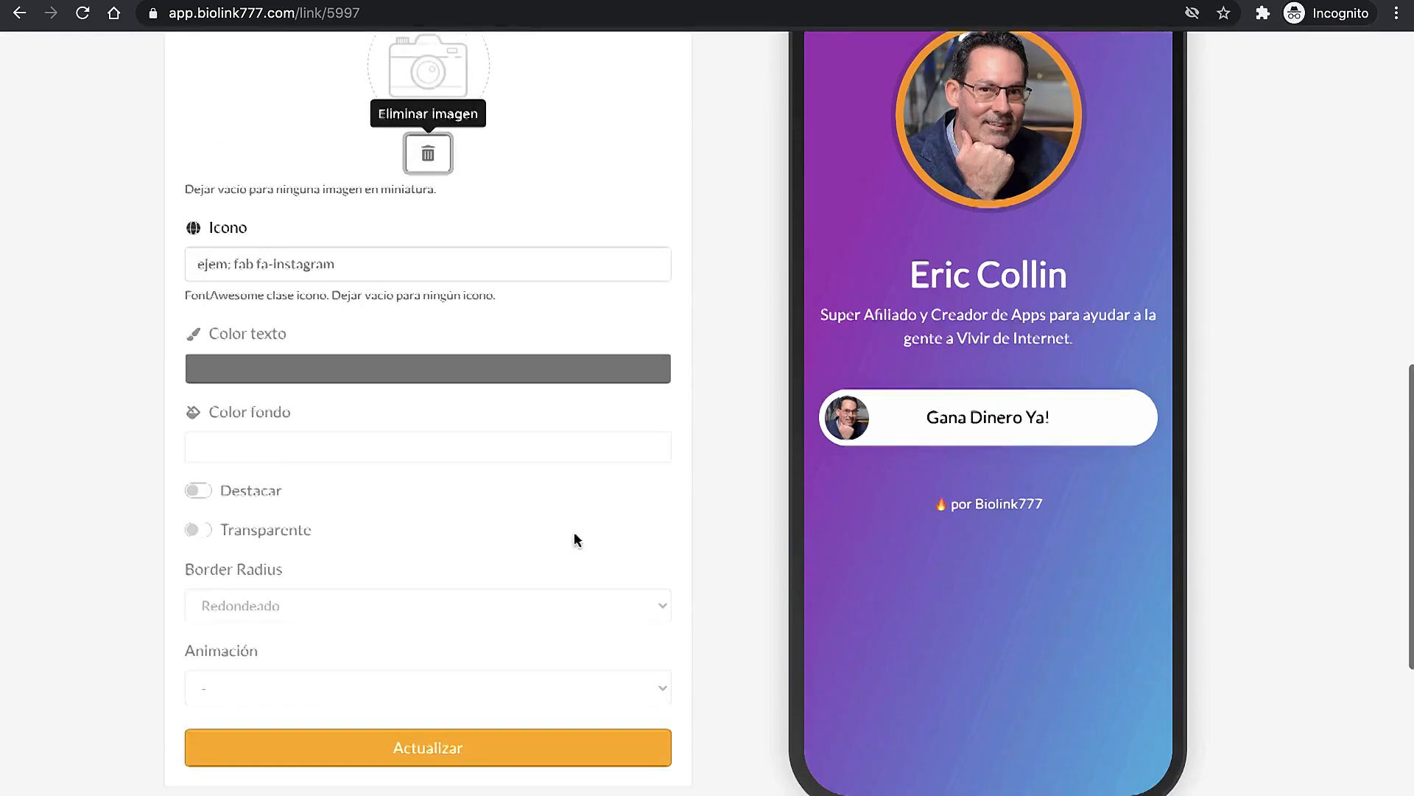
left_click(419, 611)
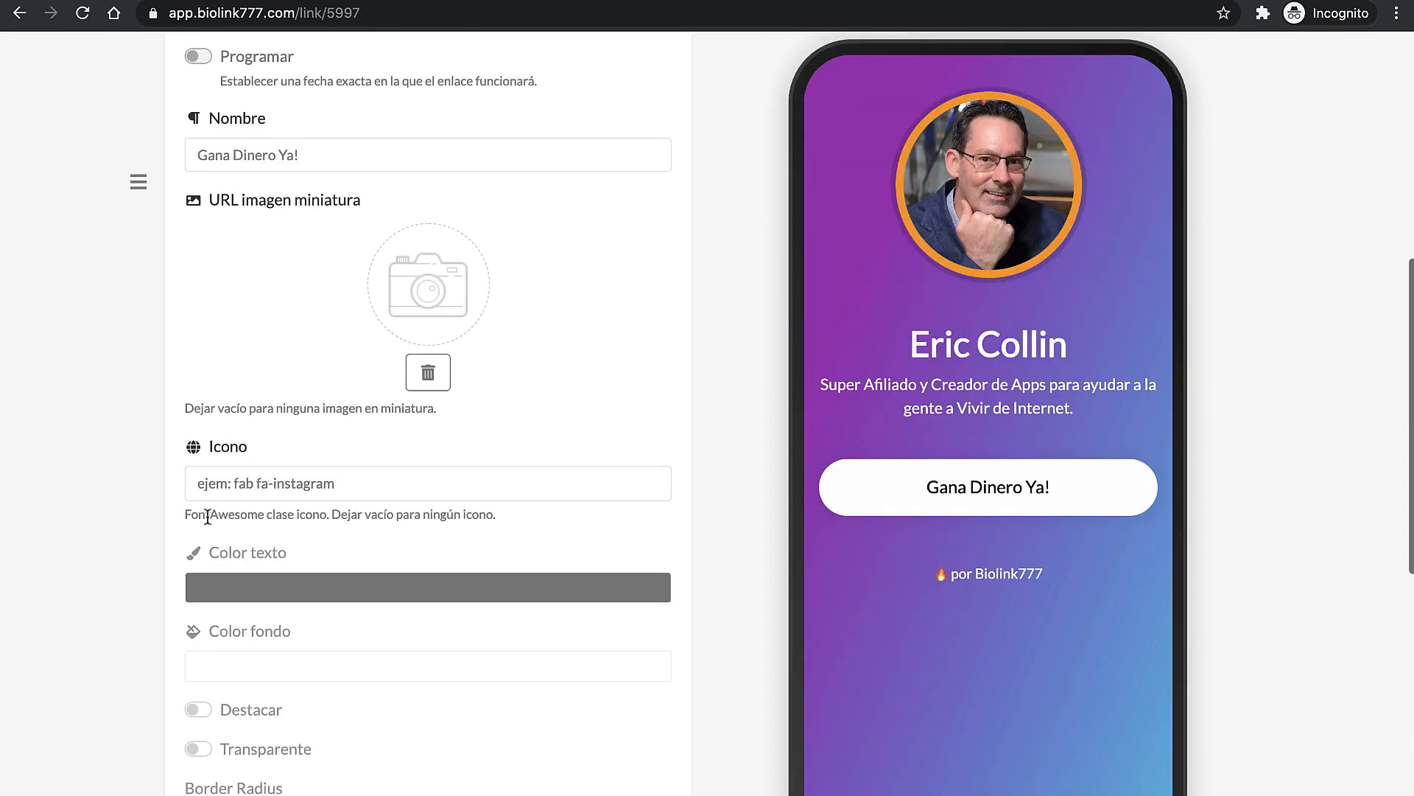
Step: Switch to Font Awesome's free icon gallery and open the "allergies" hand icon
left_click_drag(184, 515, 265, 519)
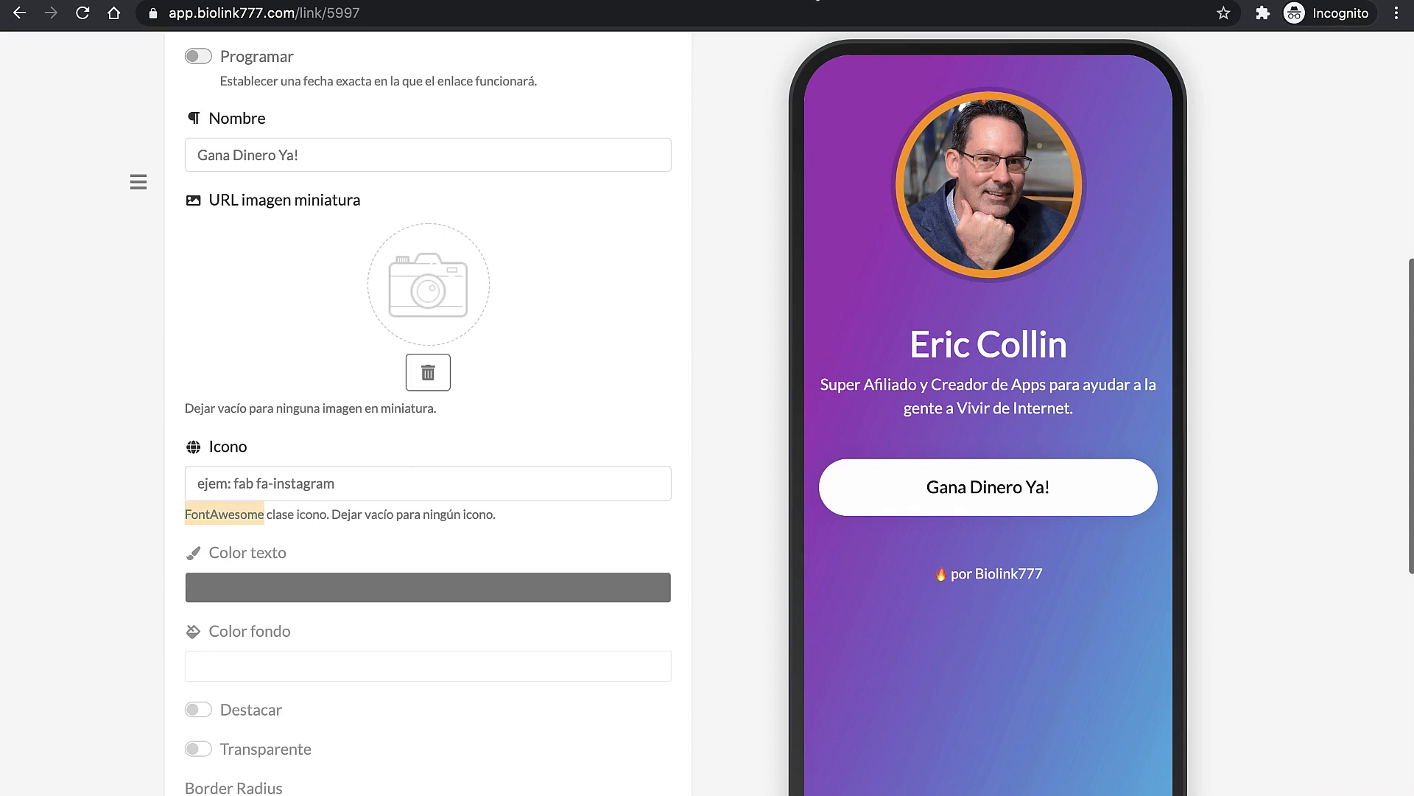
left_click(774, 1)
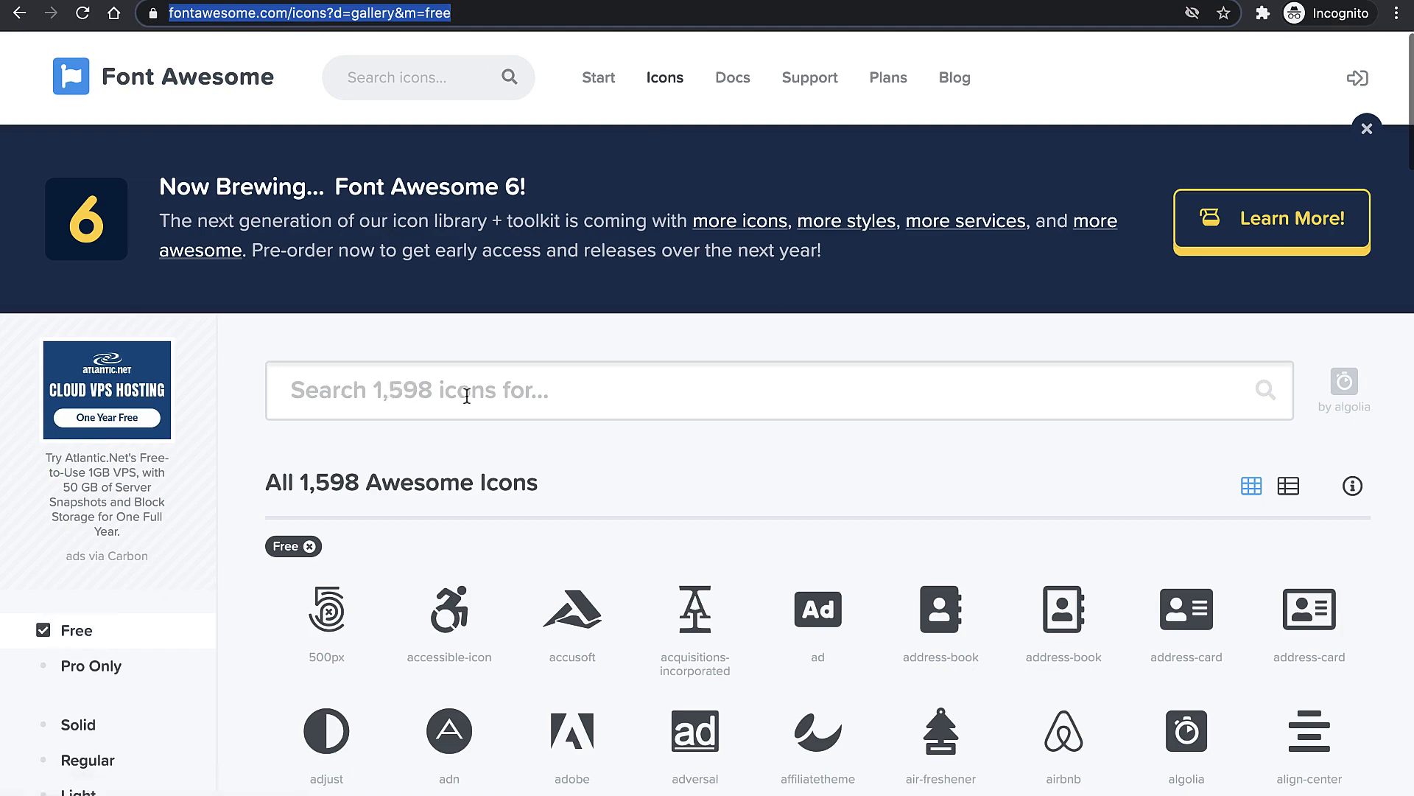
scroll(512, 391, "down", 5)
scroll(617, 444, "down", 1)
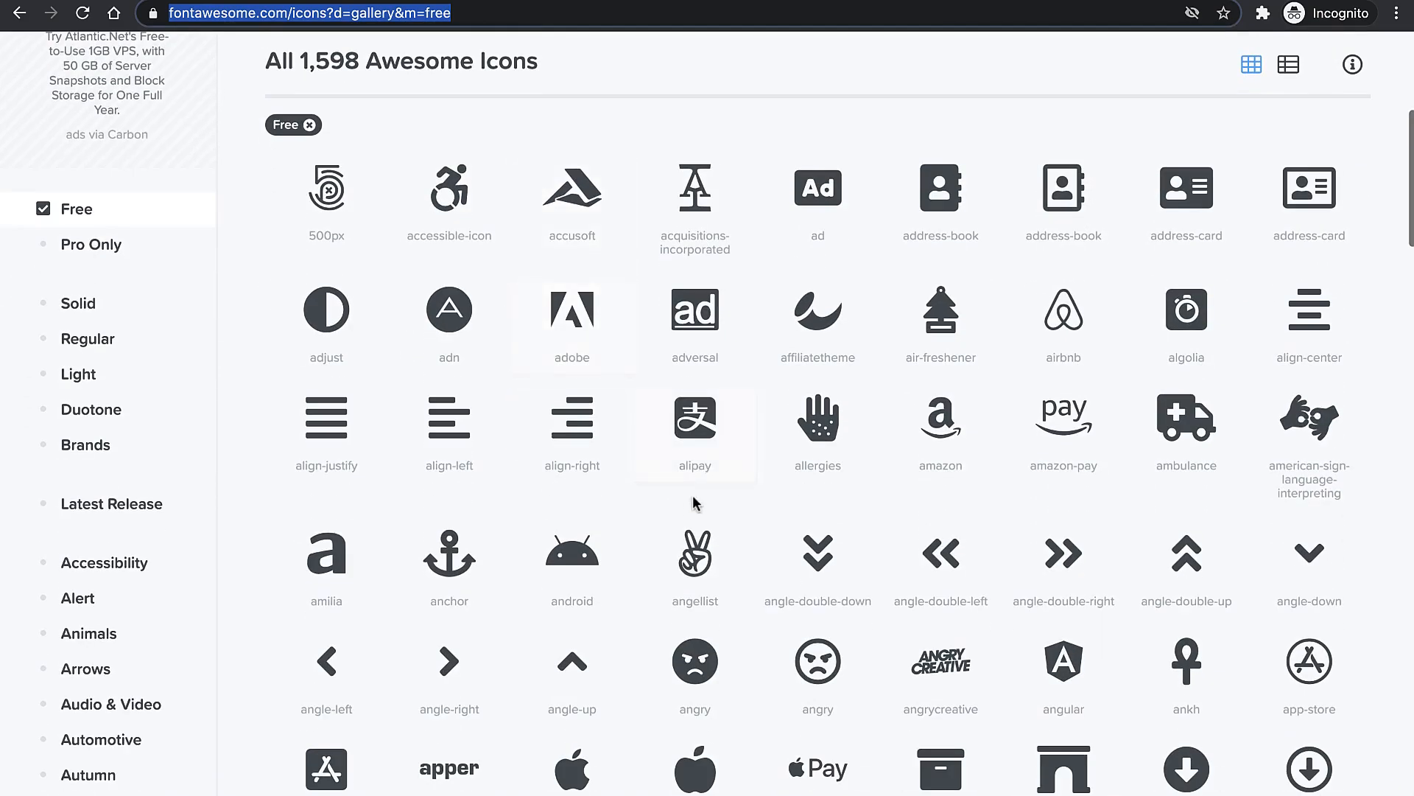
left_click(821, 425)
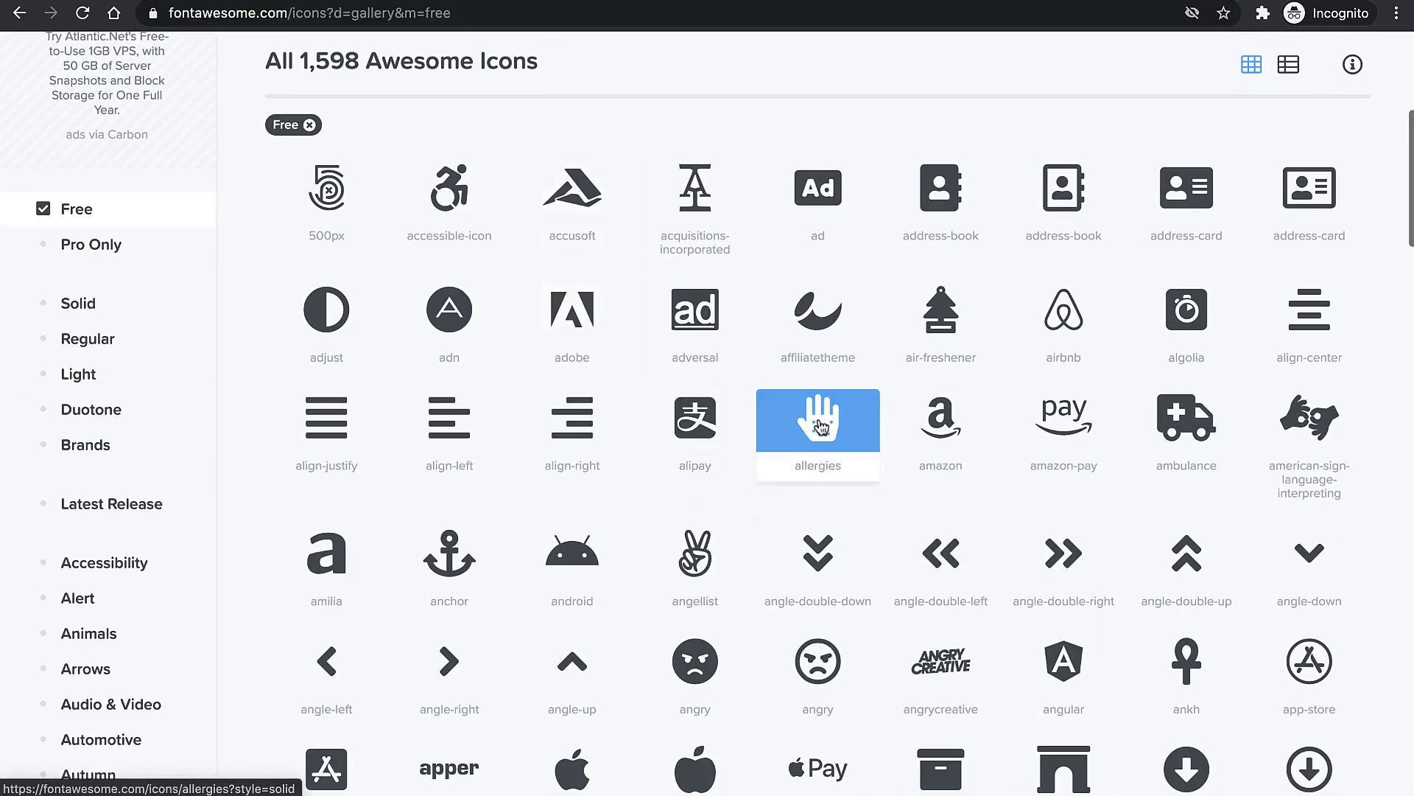
left_click(822, 425)
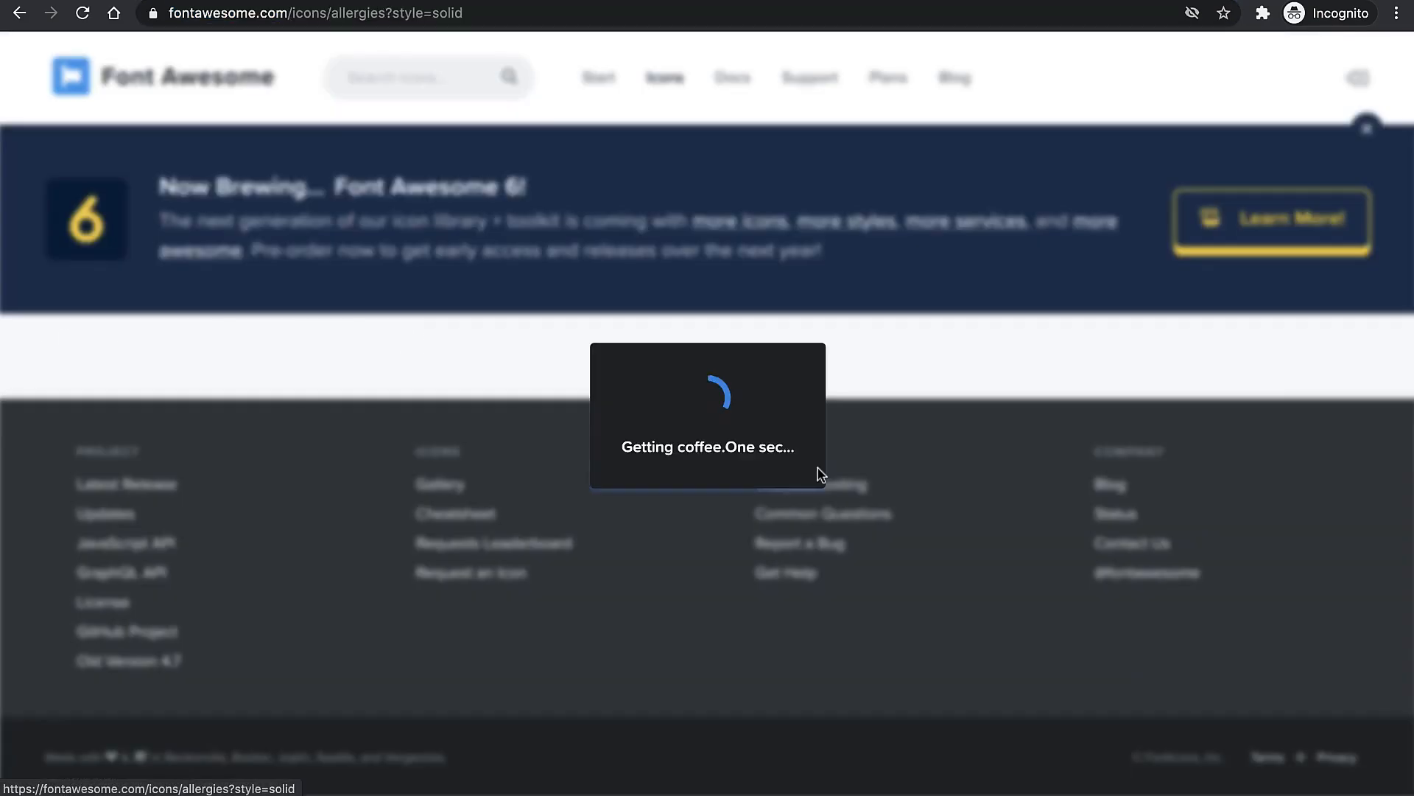
Step: Copy the class name "fas fa-allergies" from the HTML code for using the allergies icon
scroll(840, 449, "down", 5)
scroll(843, 448, "down", 2)
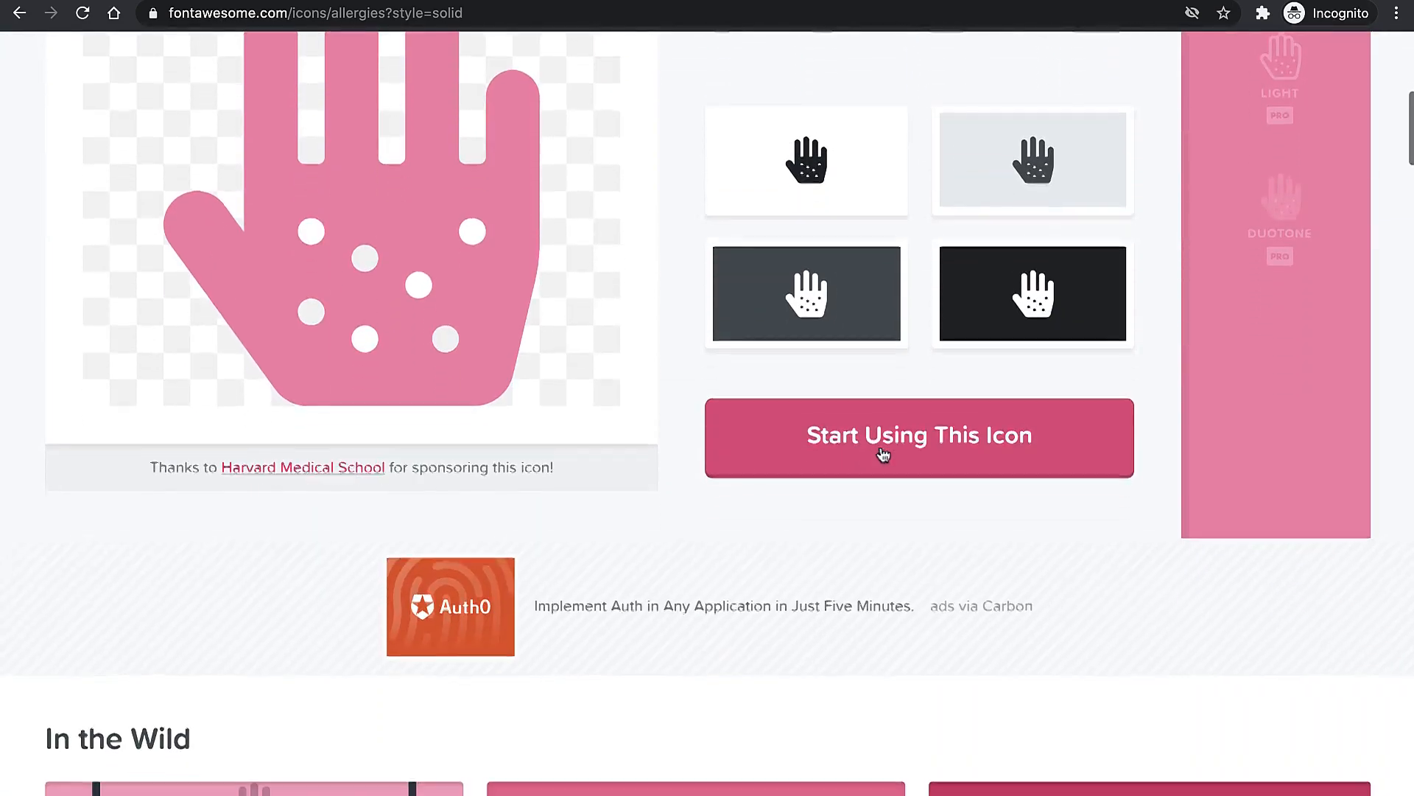
left_click(940, 433)
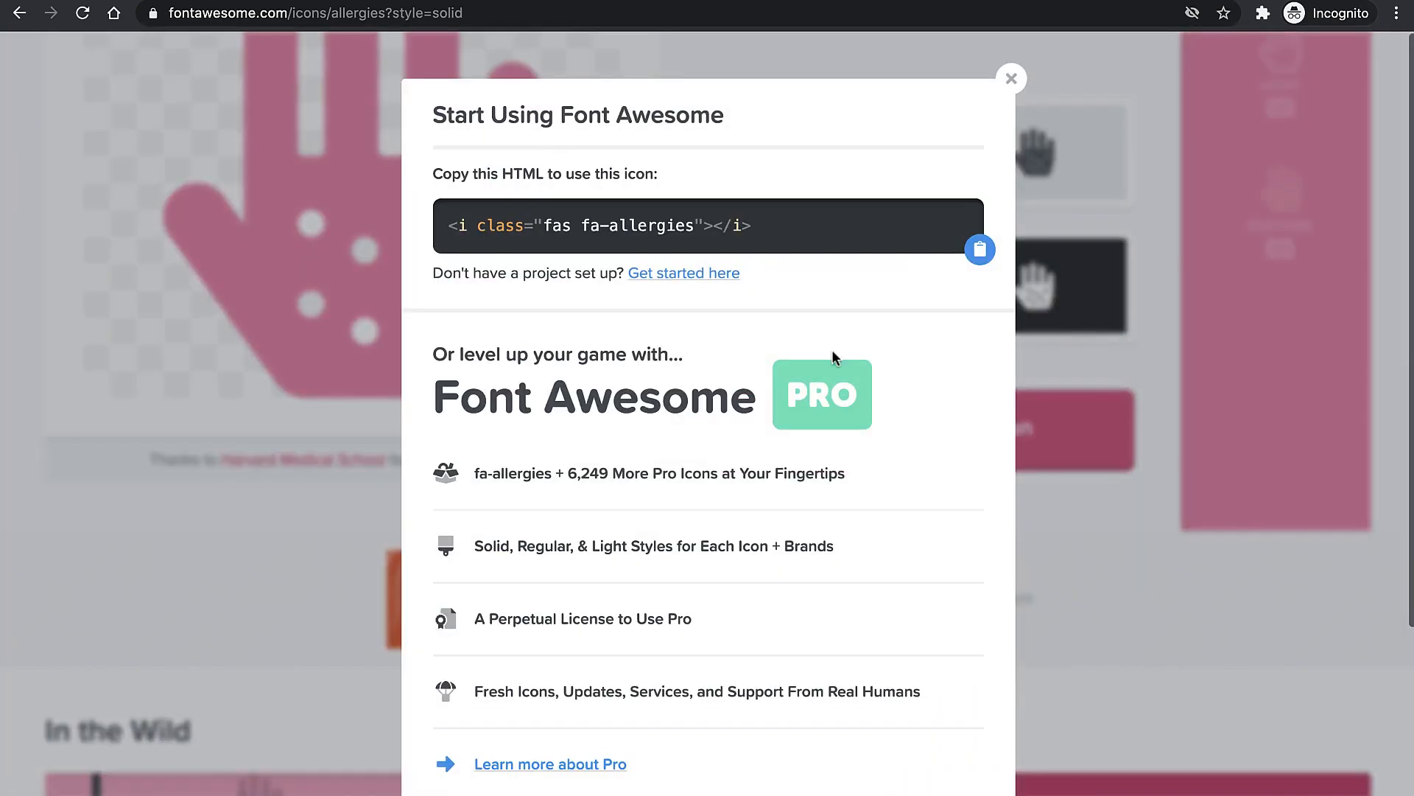
left_click_drag(692, 226, 544, 229)
key("super+c")
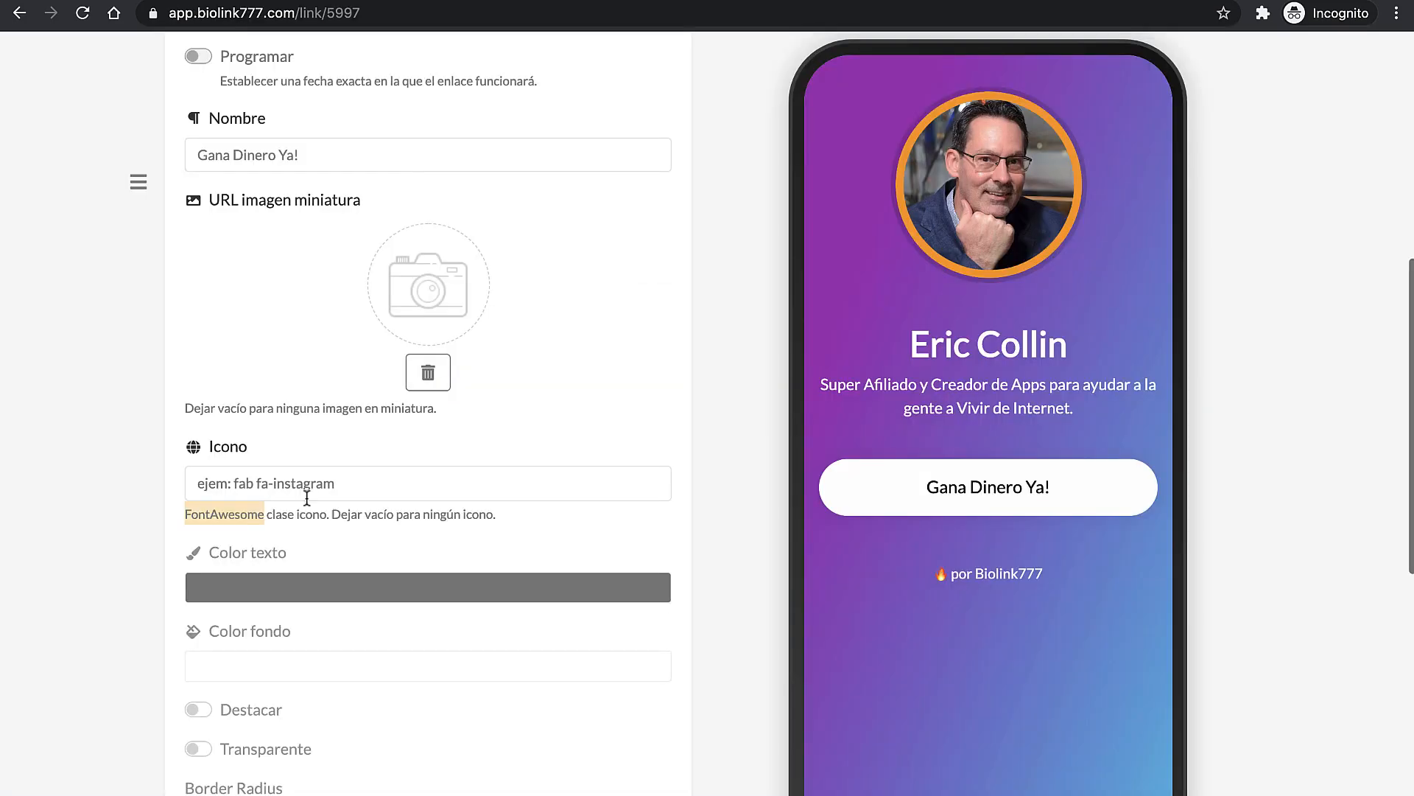
Step: Switch back to BioLink777, set the "Gana Dinero Ya!" link's icon to "fas fa-allergies" and save the link
left_click(255, 486)
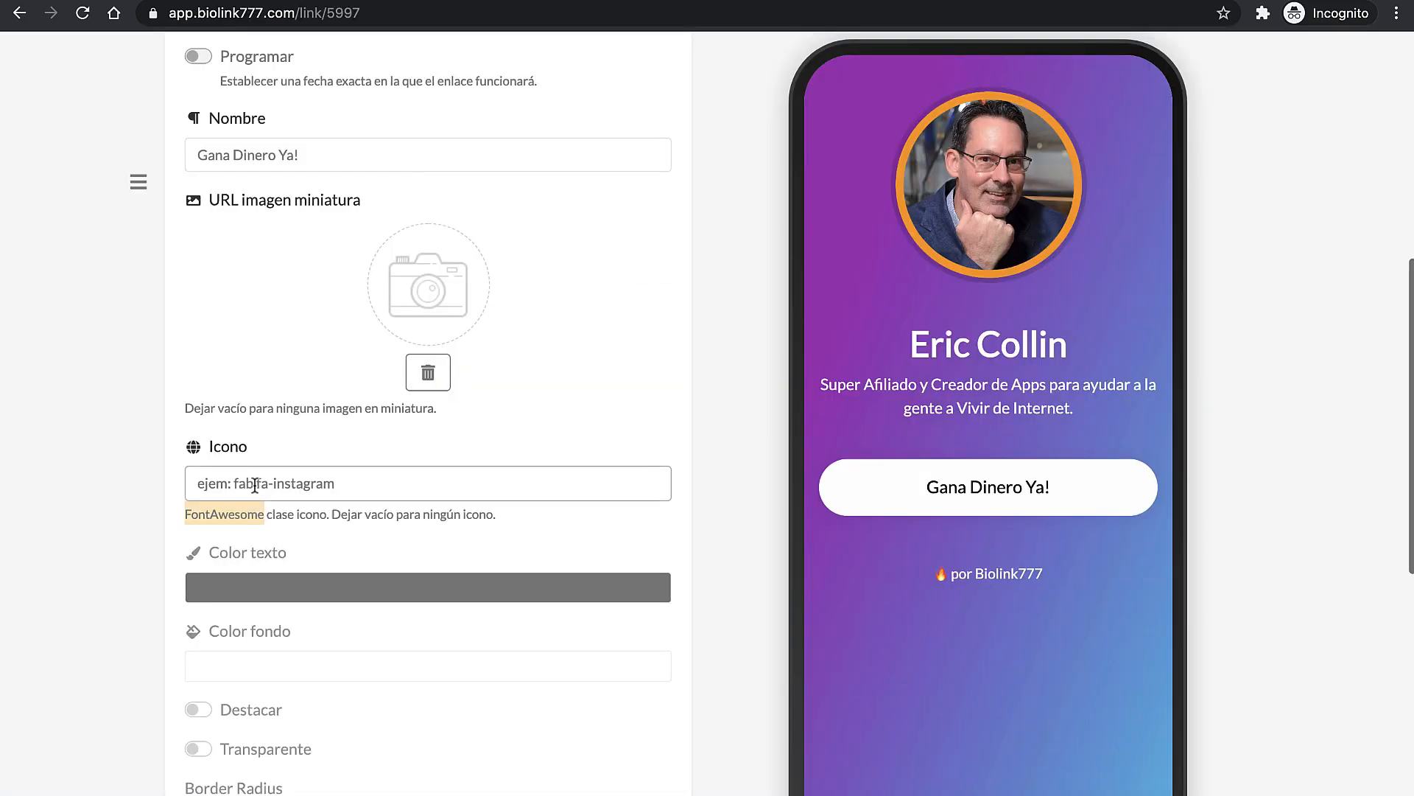
key("super+v")
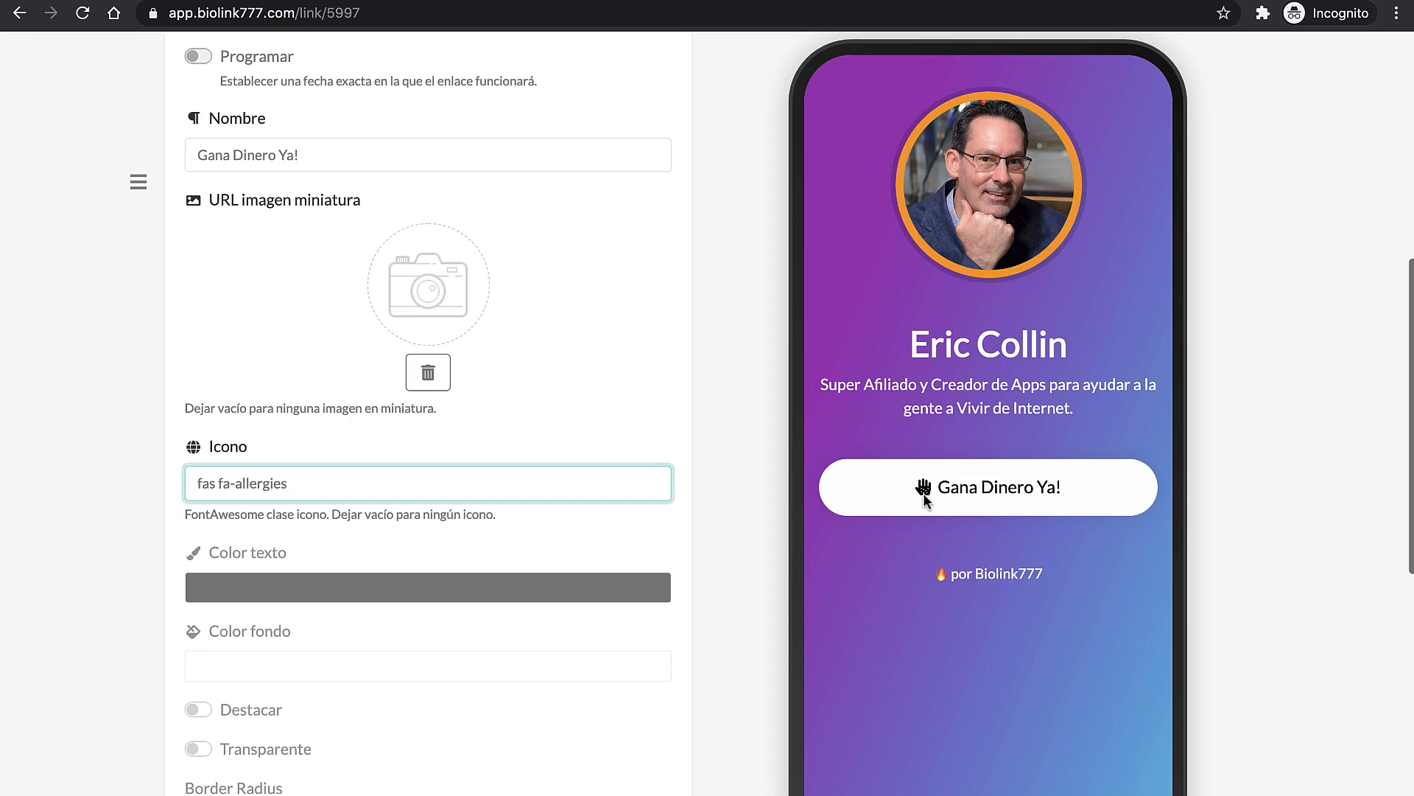
scroll(562, 568, "down", 6)
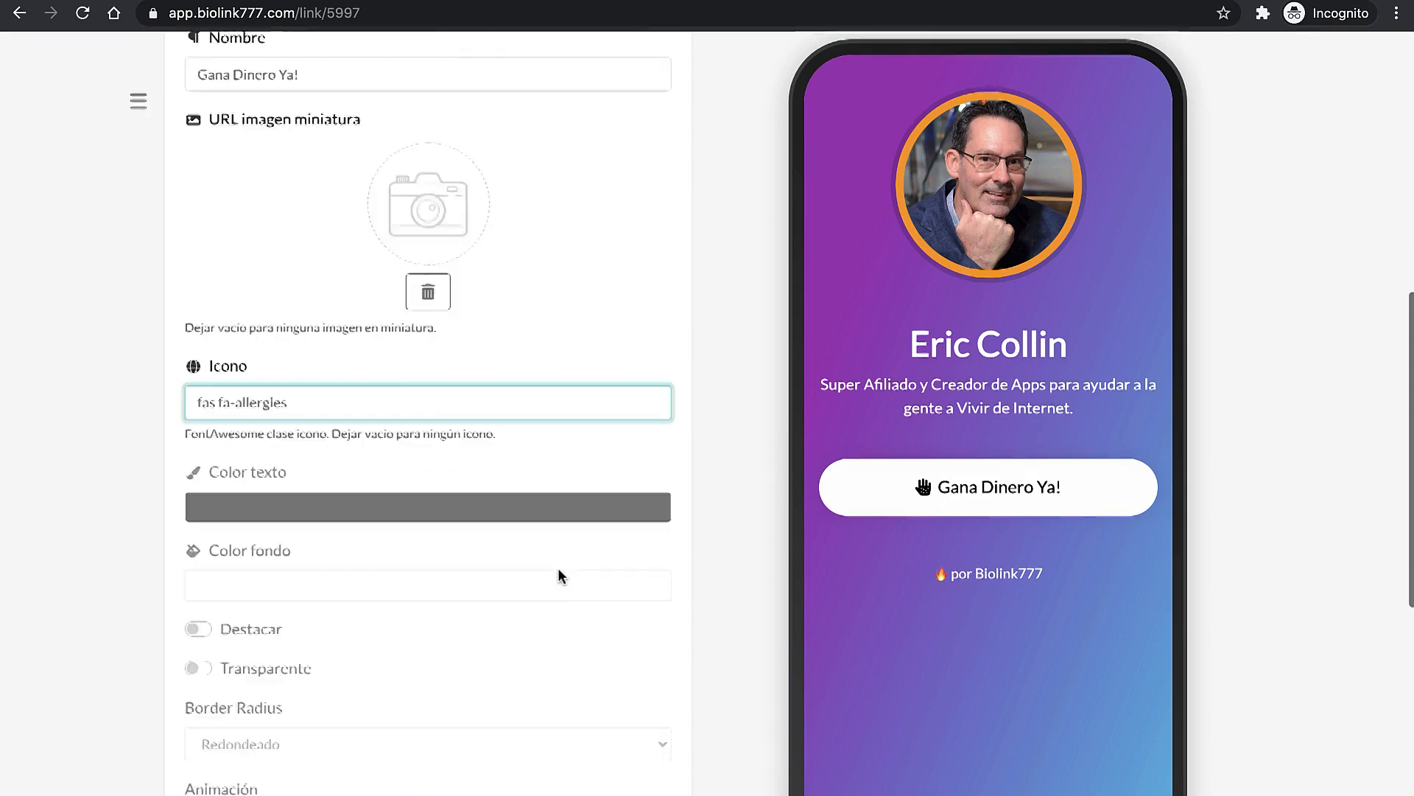
left_click(415, 538)
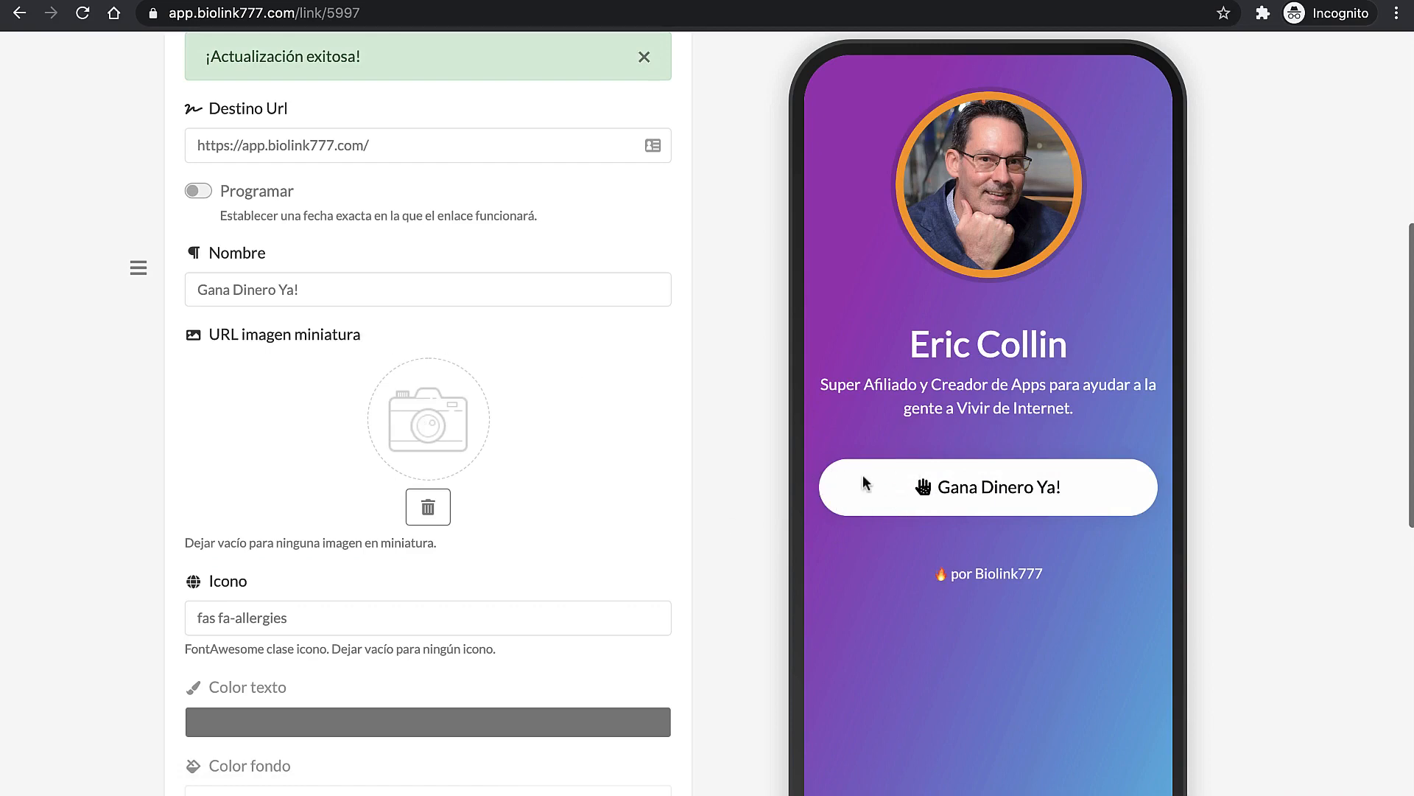
Step: Add a text block to the micro-page with the title "Texto" and the description "Desc"
scroll(654, 490, "down", 4)
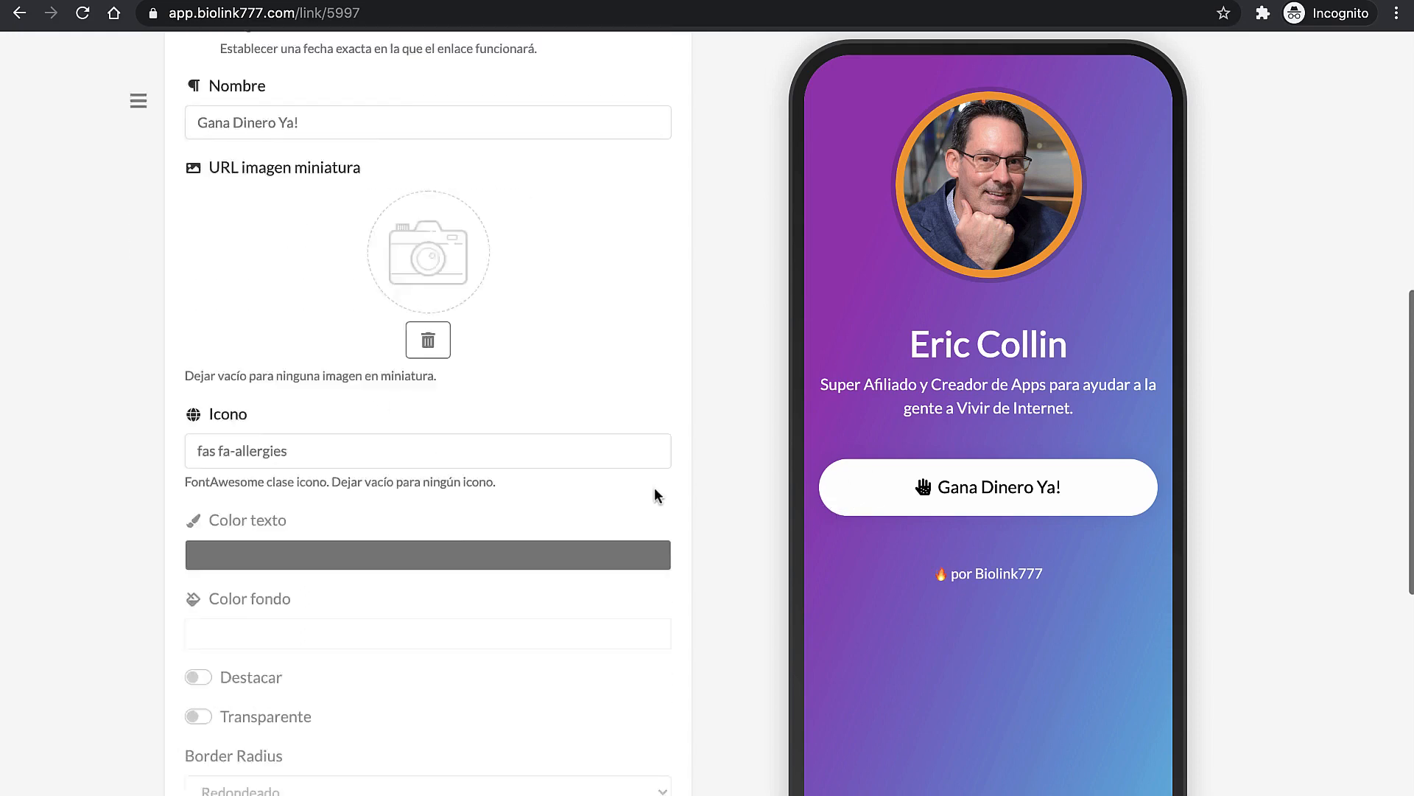
scroll(655, 492, "up", 7)
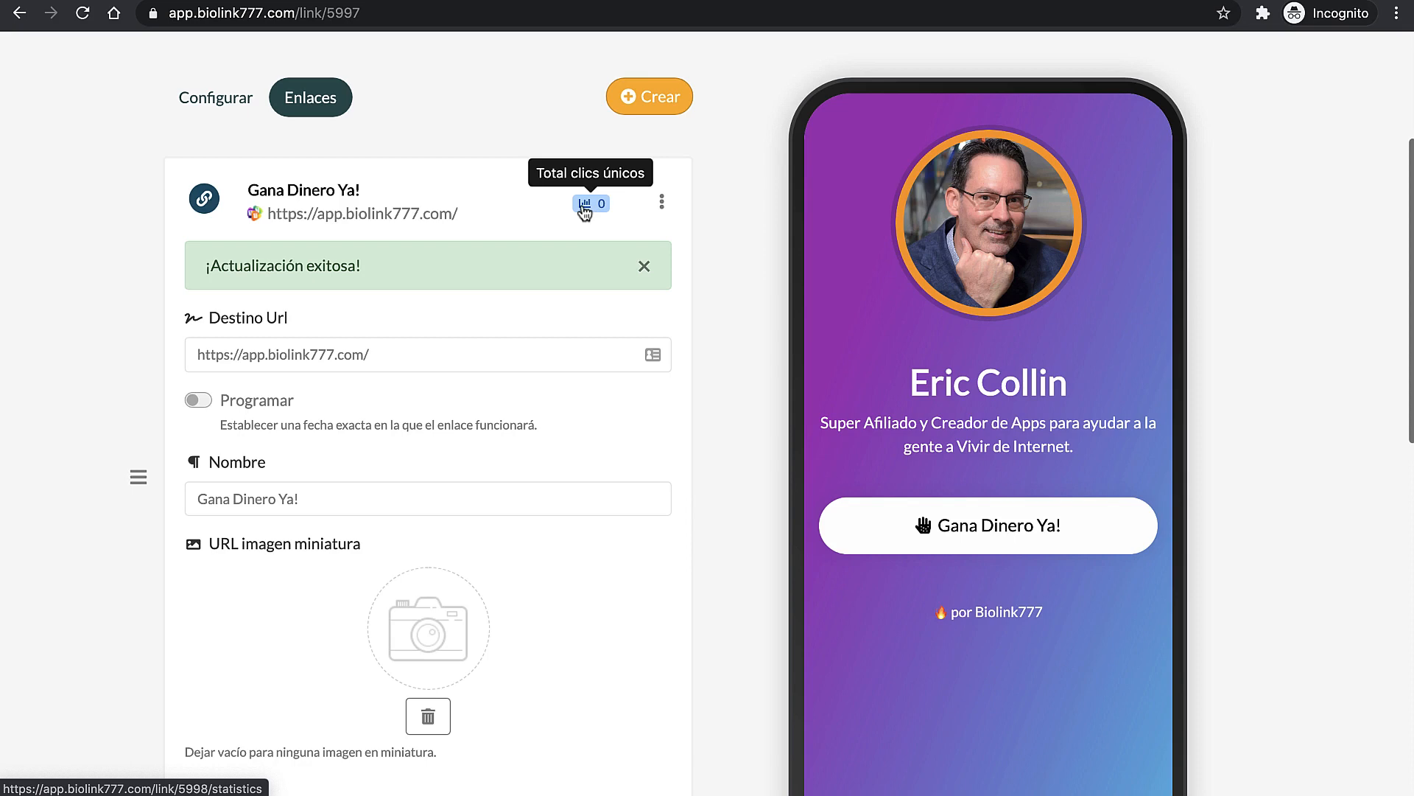
left_click(646, 101)
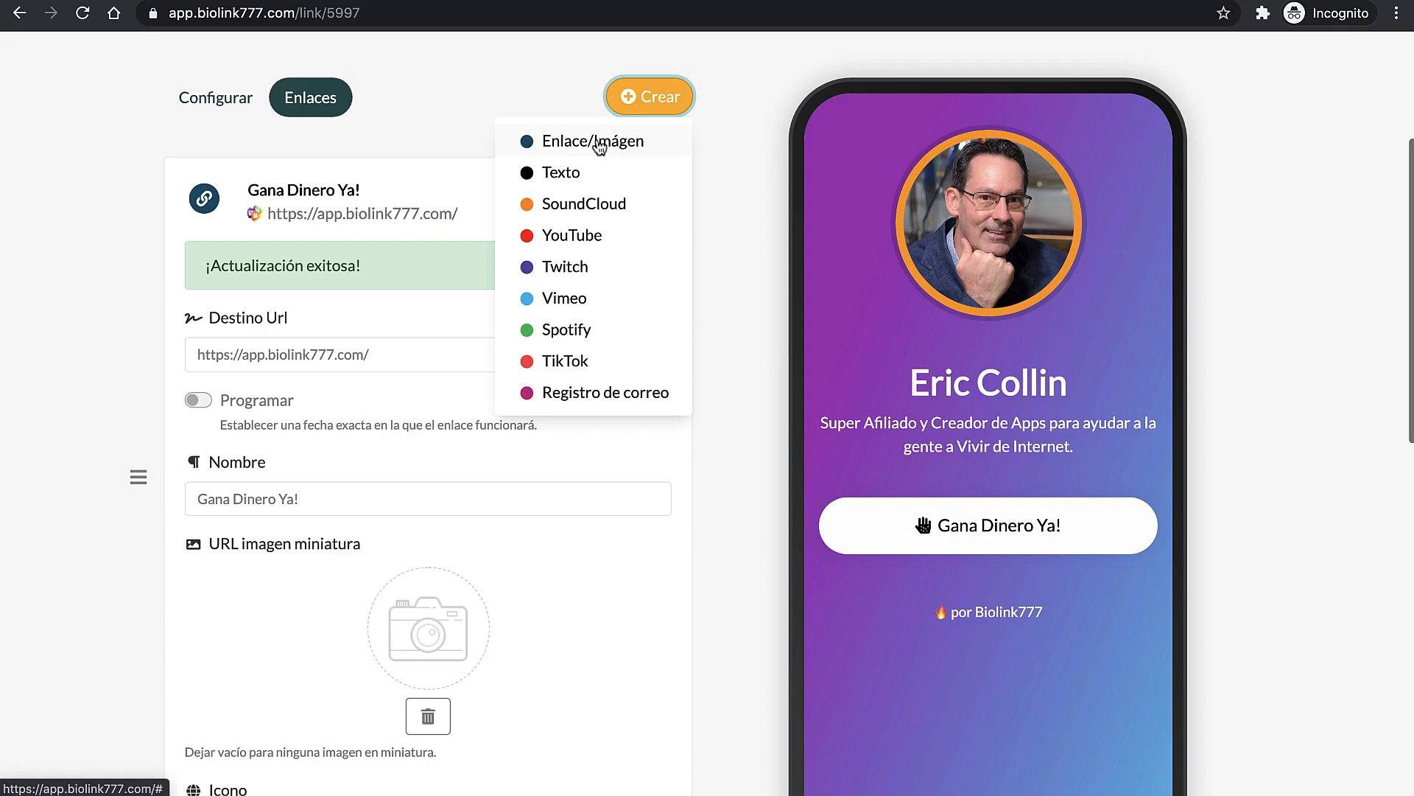
scroll(541, 499, "down", 1)
scroll(541, 498, "down", 12)
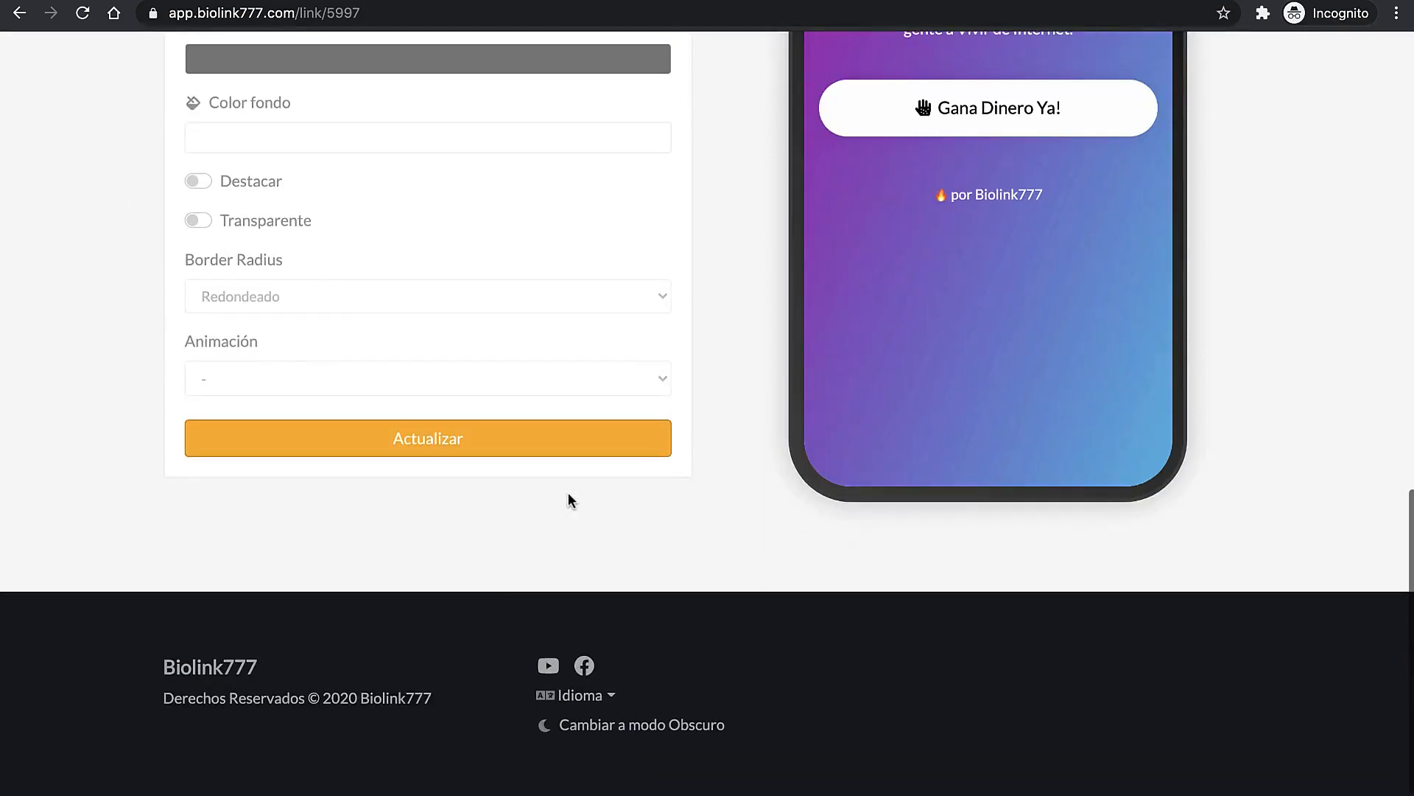
scroll(569, 499, "up", 7)
scroll(570, 501, "up", 7)
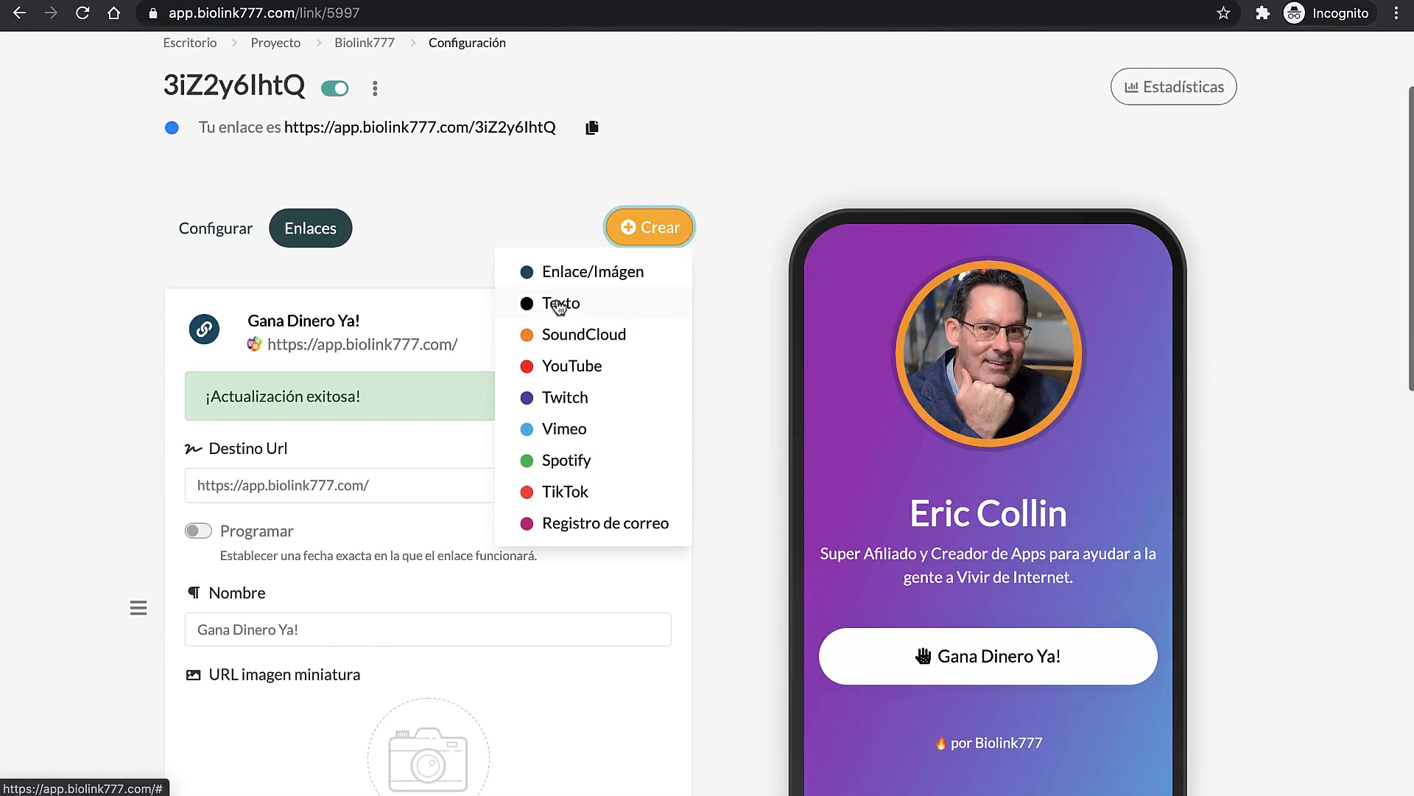
left_click(560, 305)
left_click(519, 403)
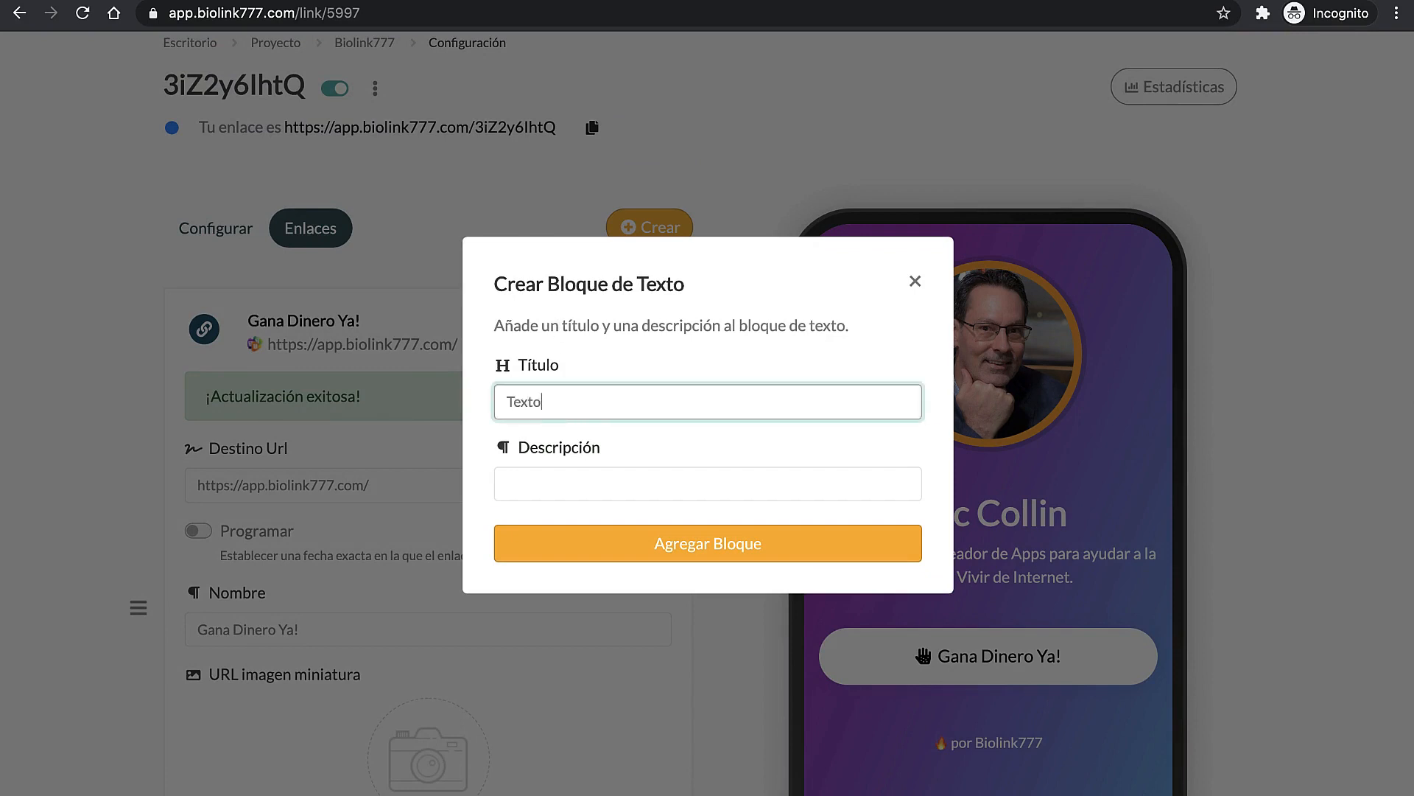
key("Tab")
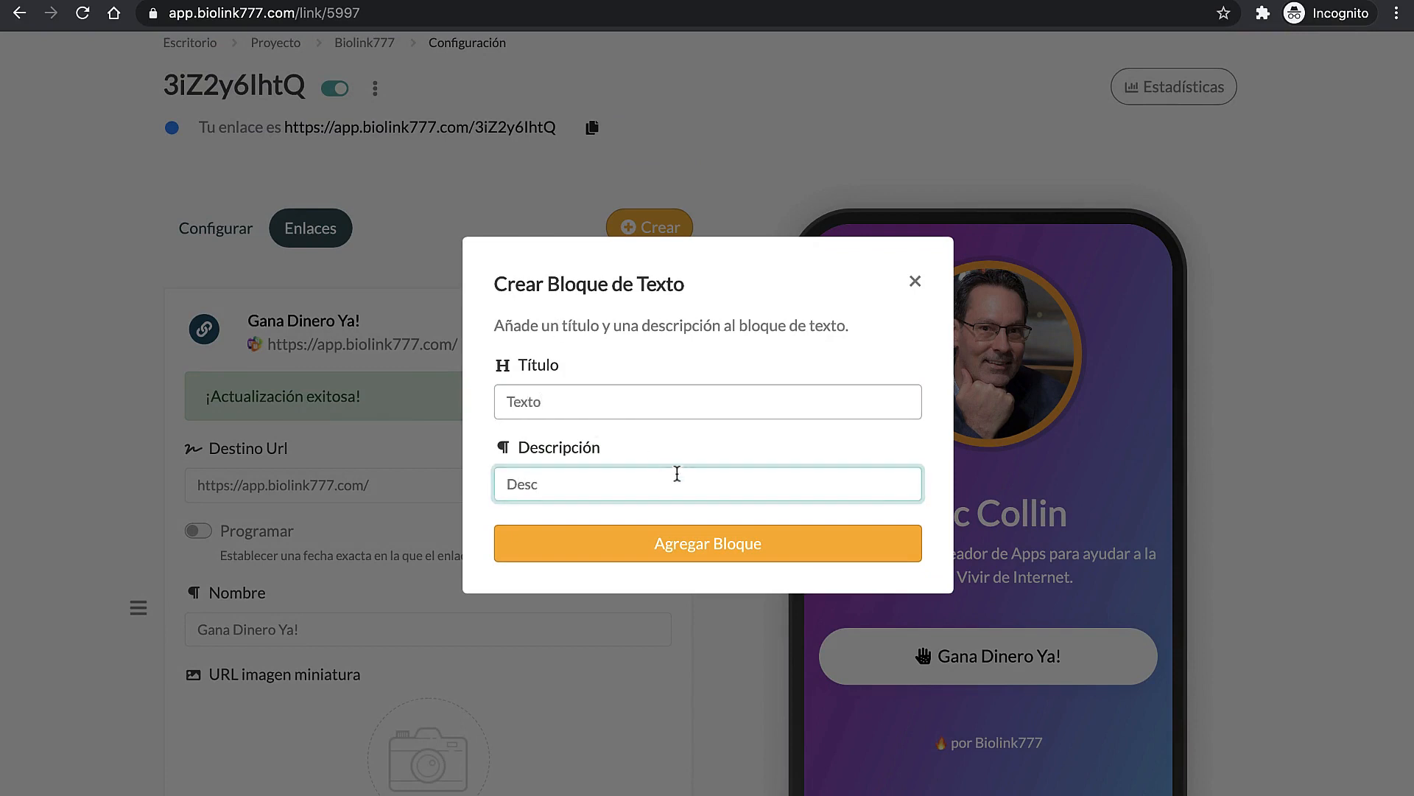
left_click(710, 547)
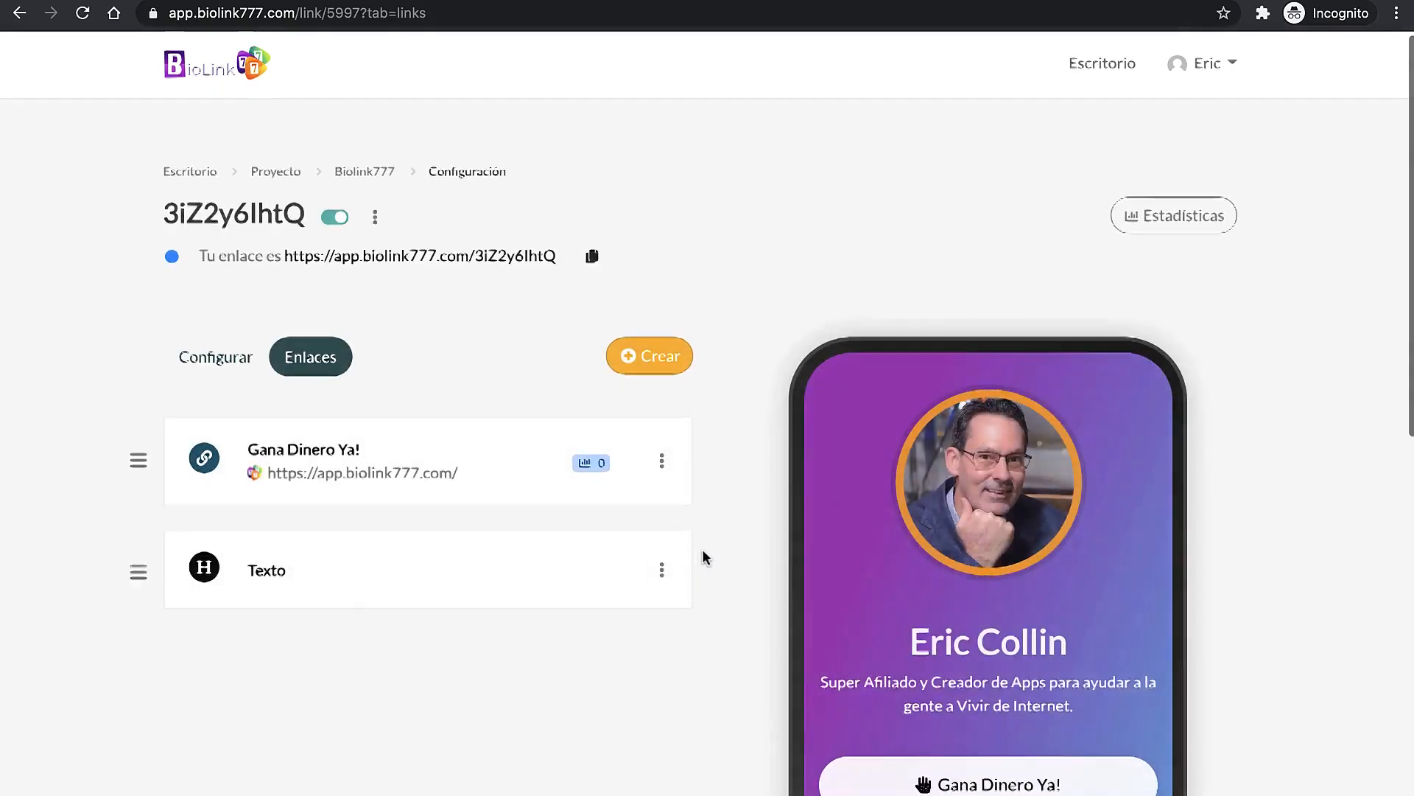
Step: Open the "Texto" block for editing in the micro-page's list of links
scroll(784, 545, "down", 5)
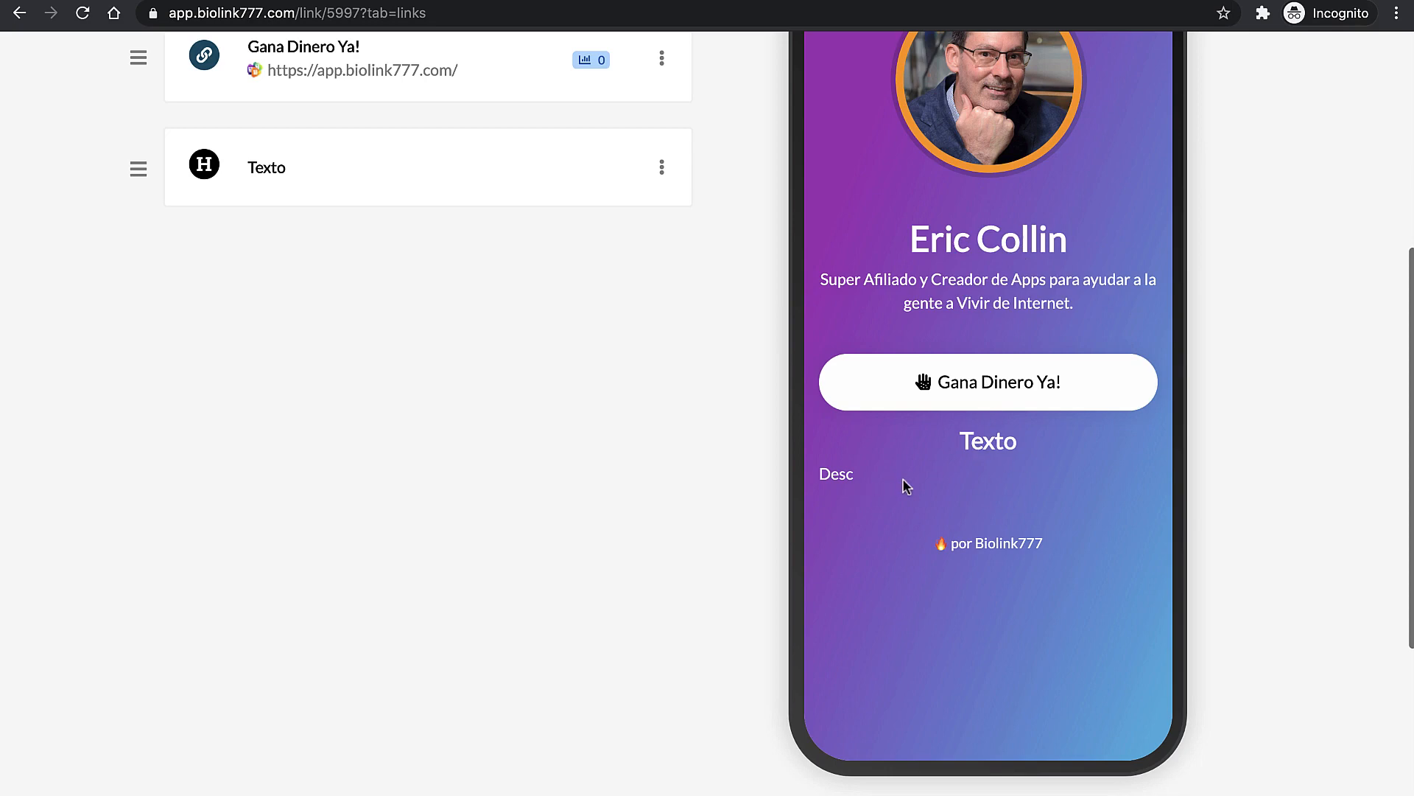
left_click(662, 167)
left_click(523, 216)
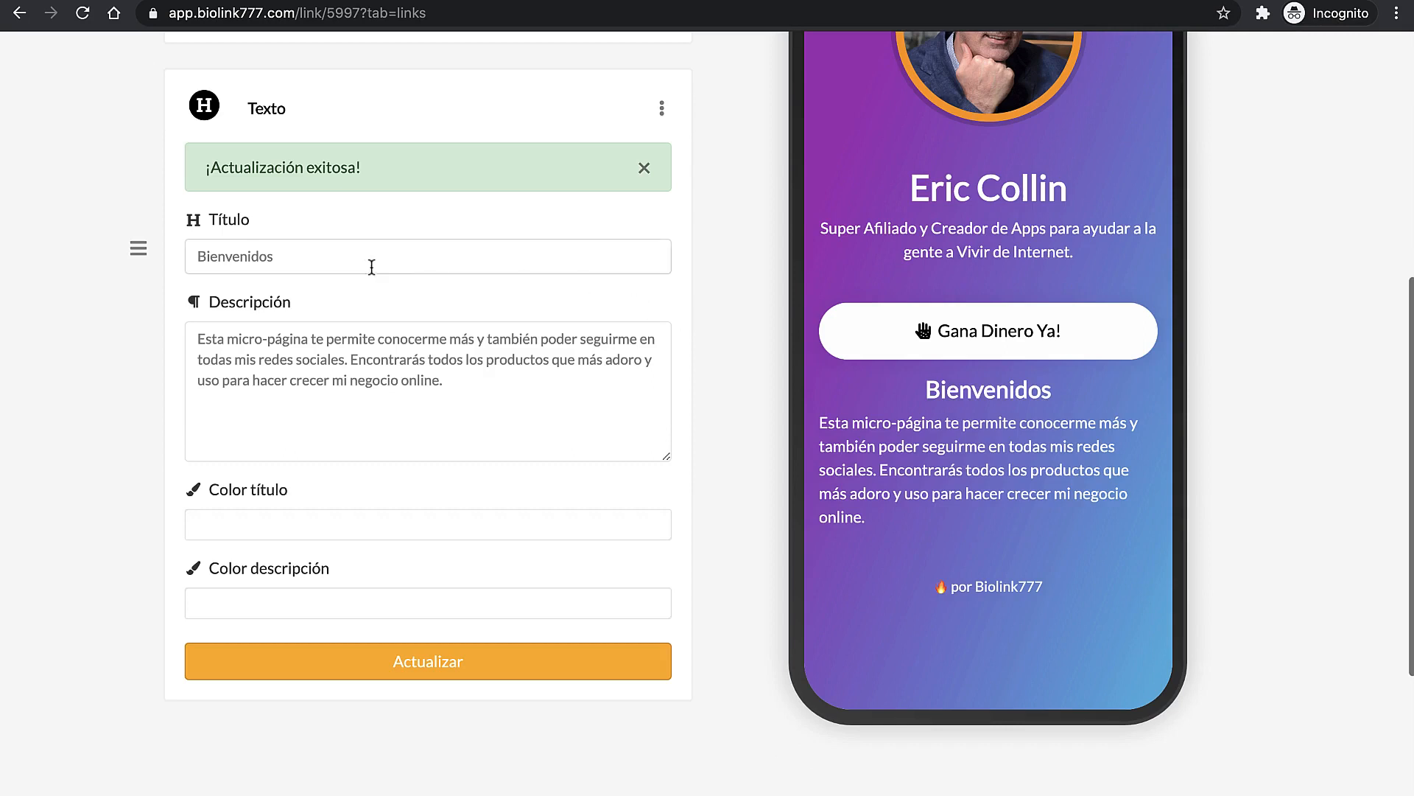
Step: Shorten the description field of the "Texto" block and save the block with the title "Bienvenidos"
left_click(372, 267)
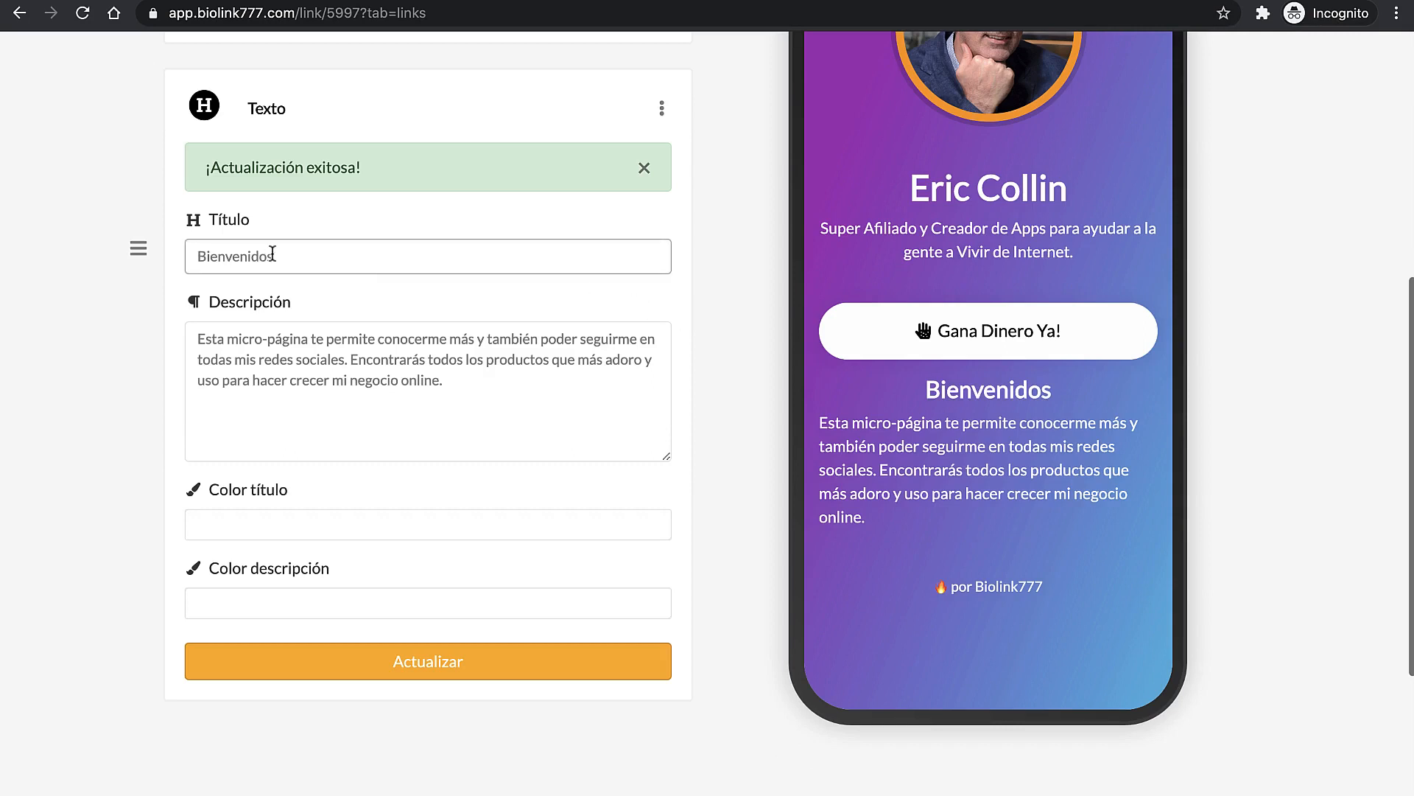
left_click(215, 352)
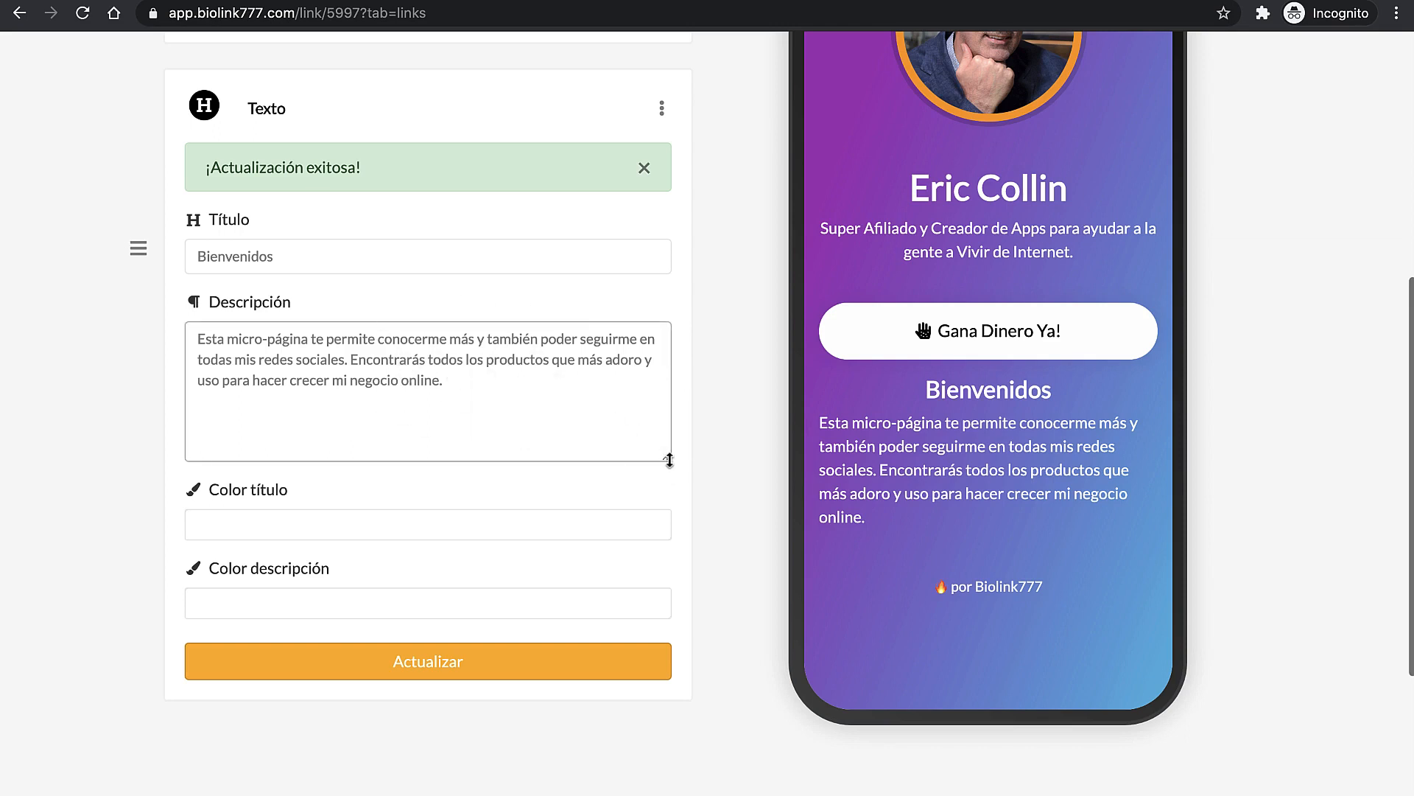
left_click_drag(669, 459, 669, 411)
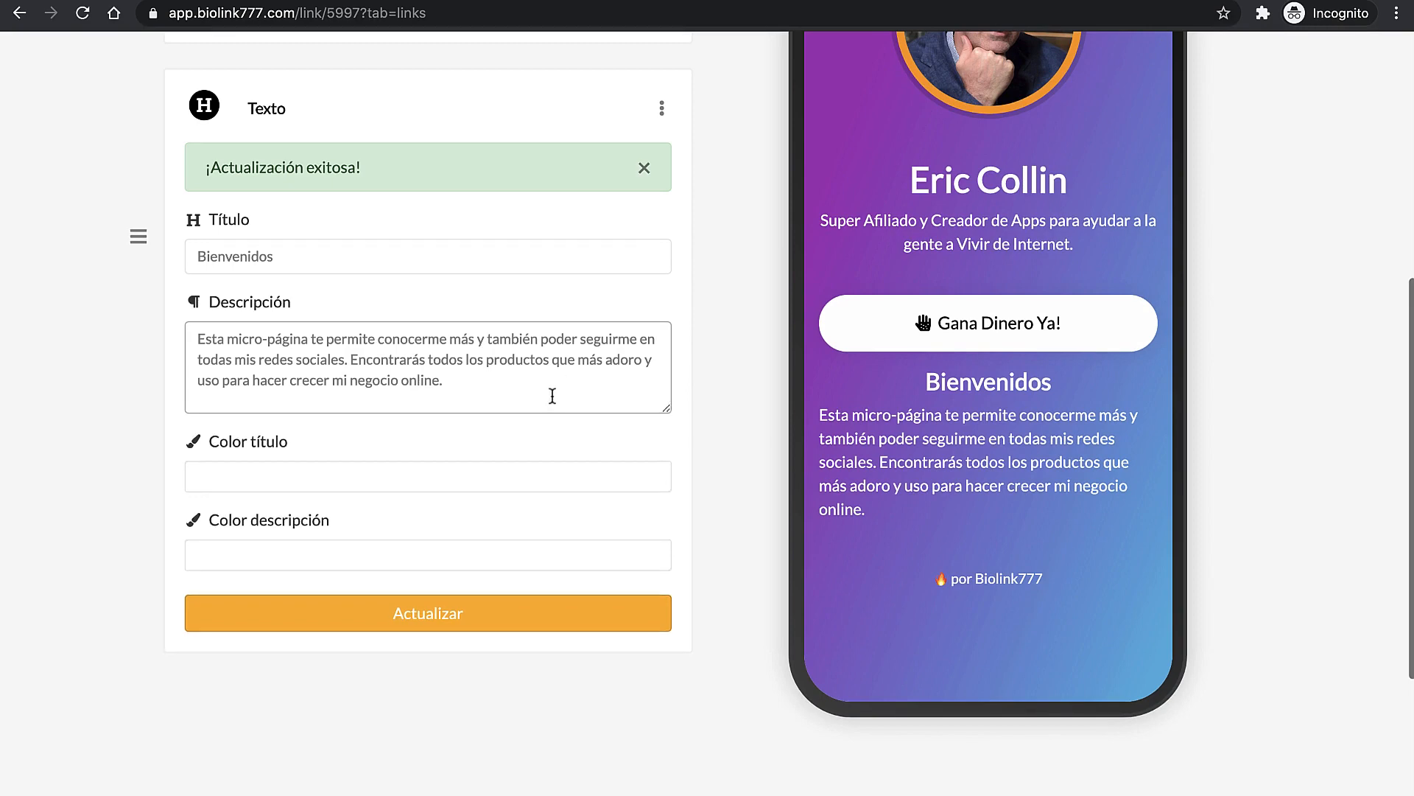
left_click(437, 617)
scroll(435, 615, "down", 3)
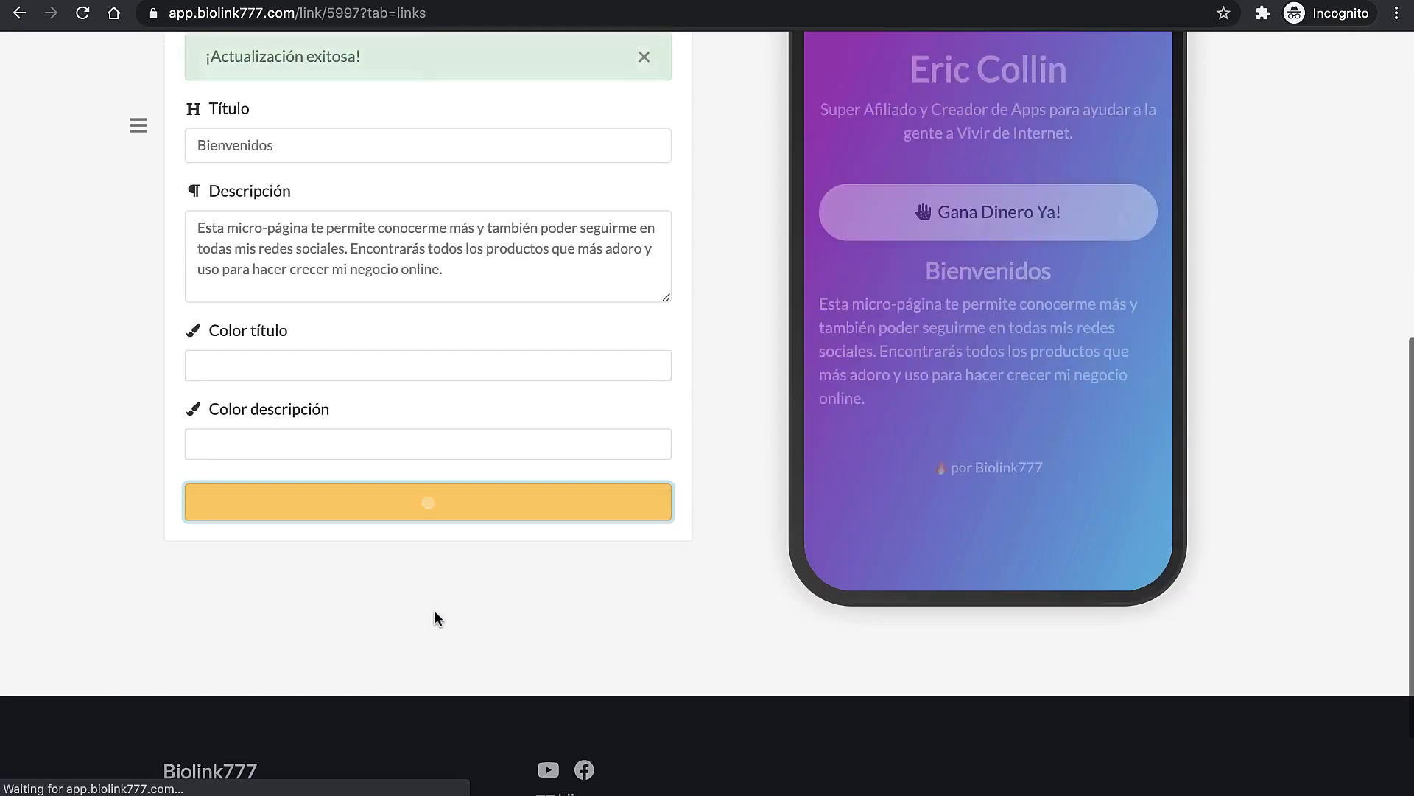
Step: Open the form for adding a YouTube video to the micro-page, and copy the URL of the "MIX AÑO NUEVO 2020" video from YouTube
scroll(626, 316, "up", 7)
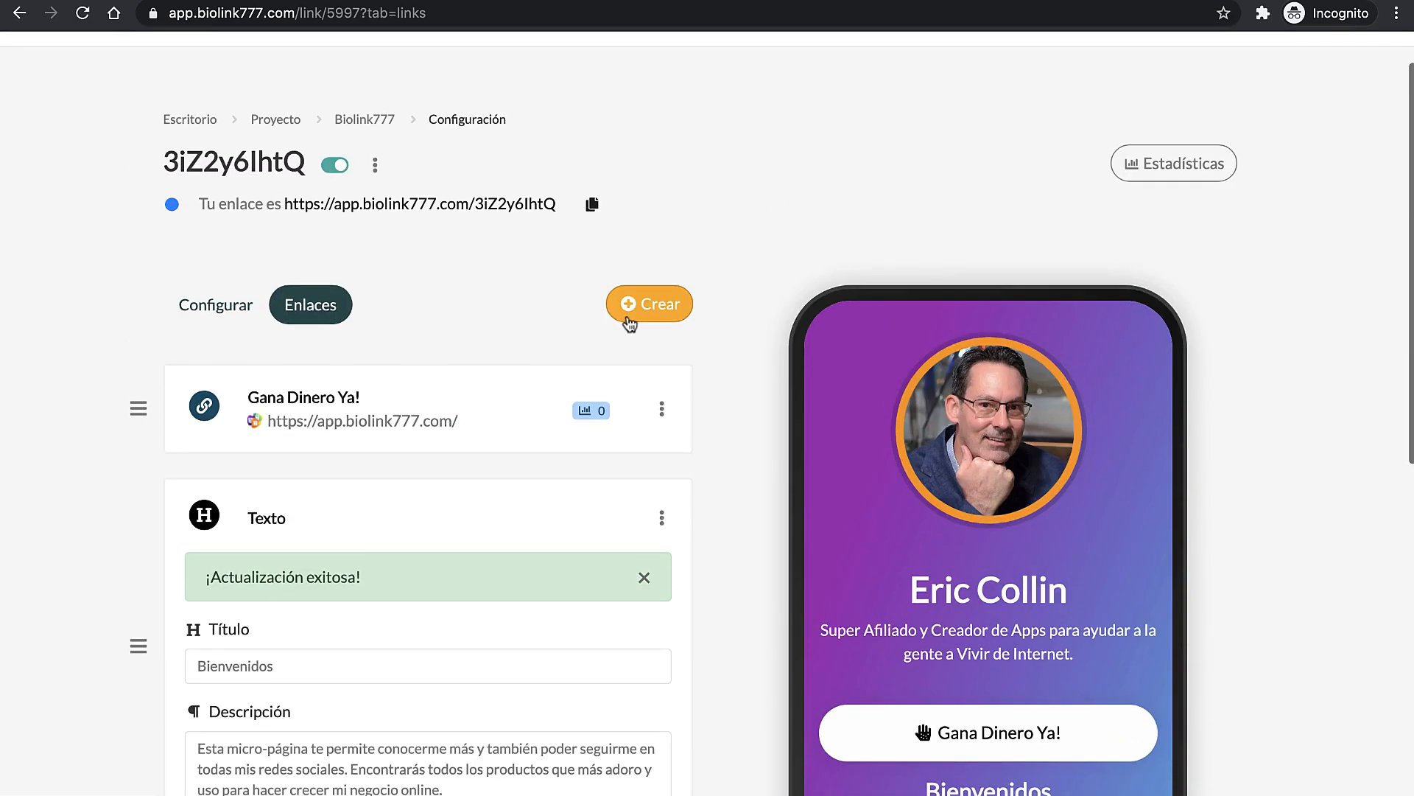
left_click(655, 310)
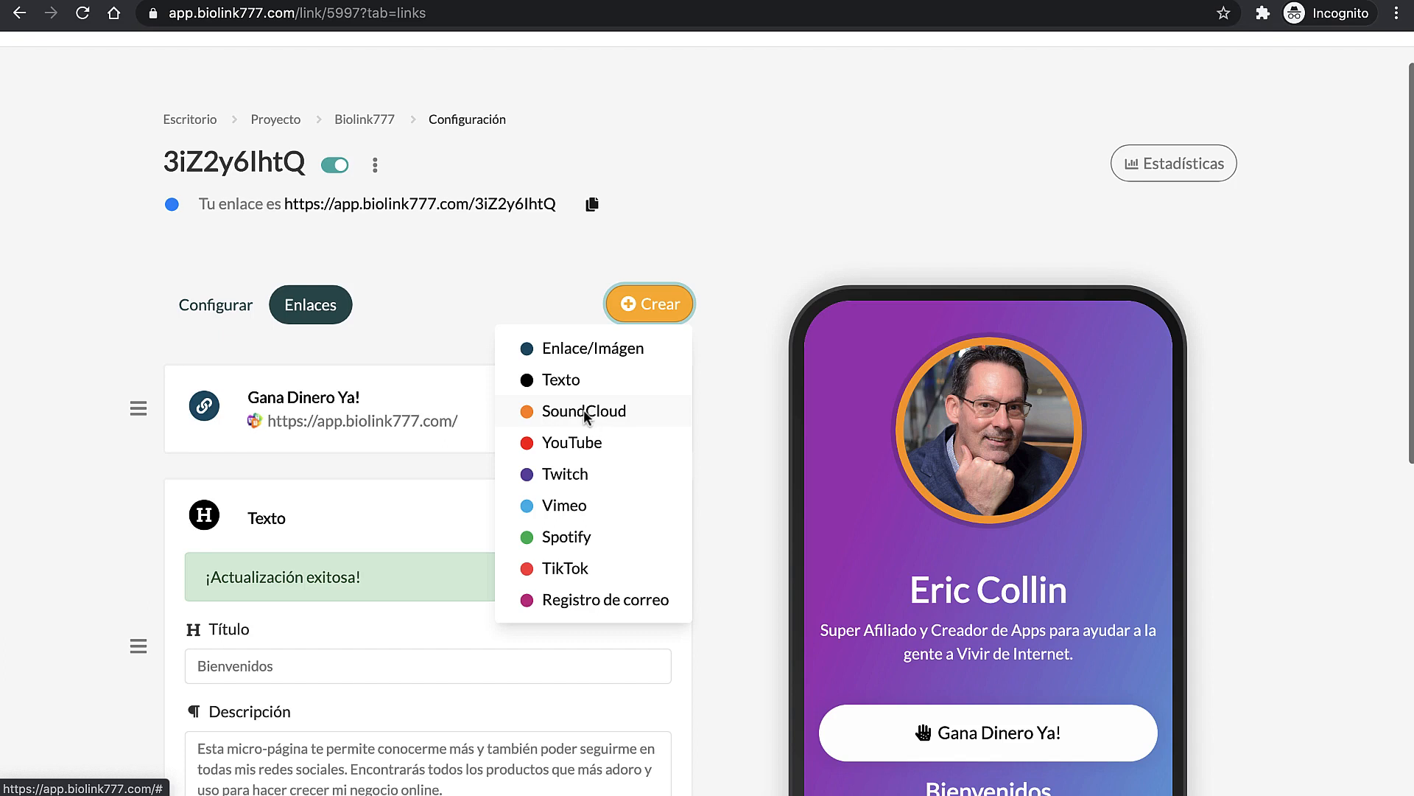
left_click(573, 444)
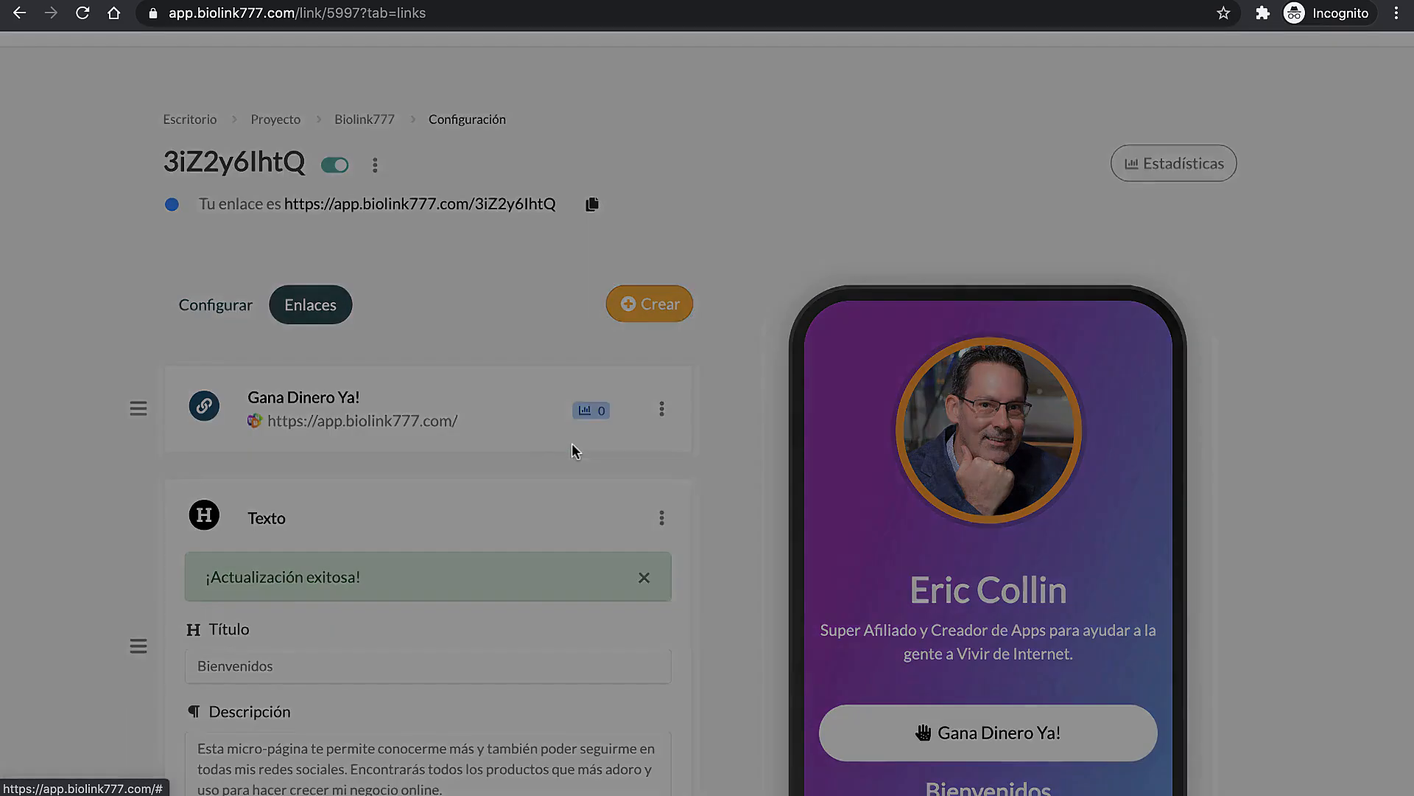
left_click(564, 453)
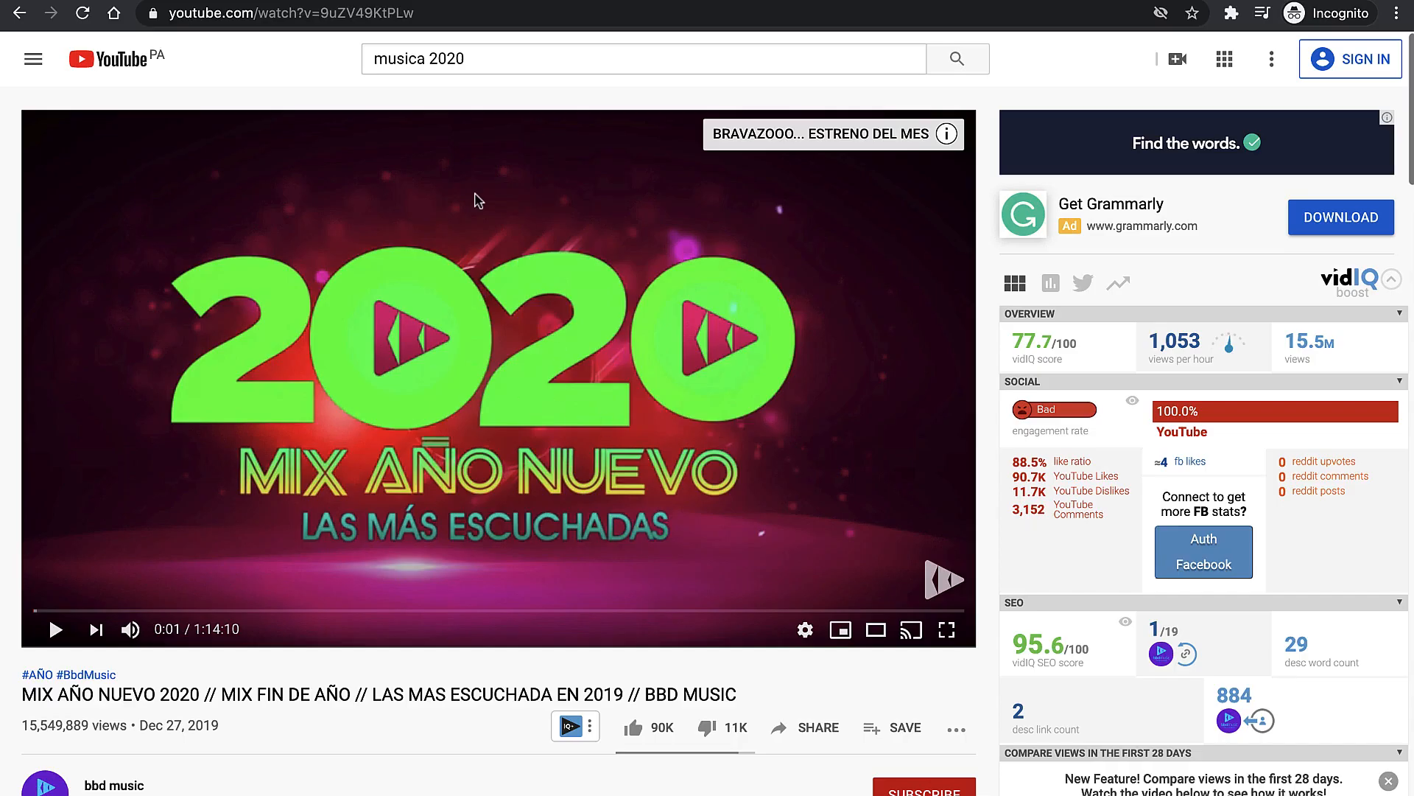
left_click(462, 16)
key("ctrl+c")
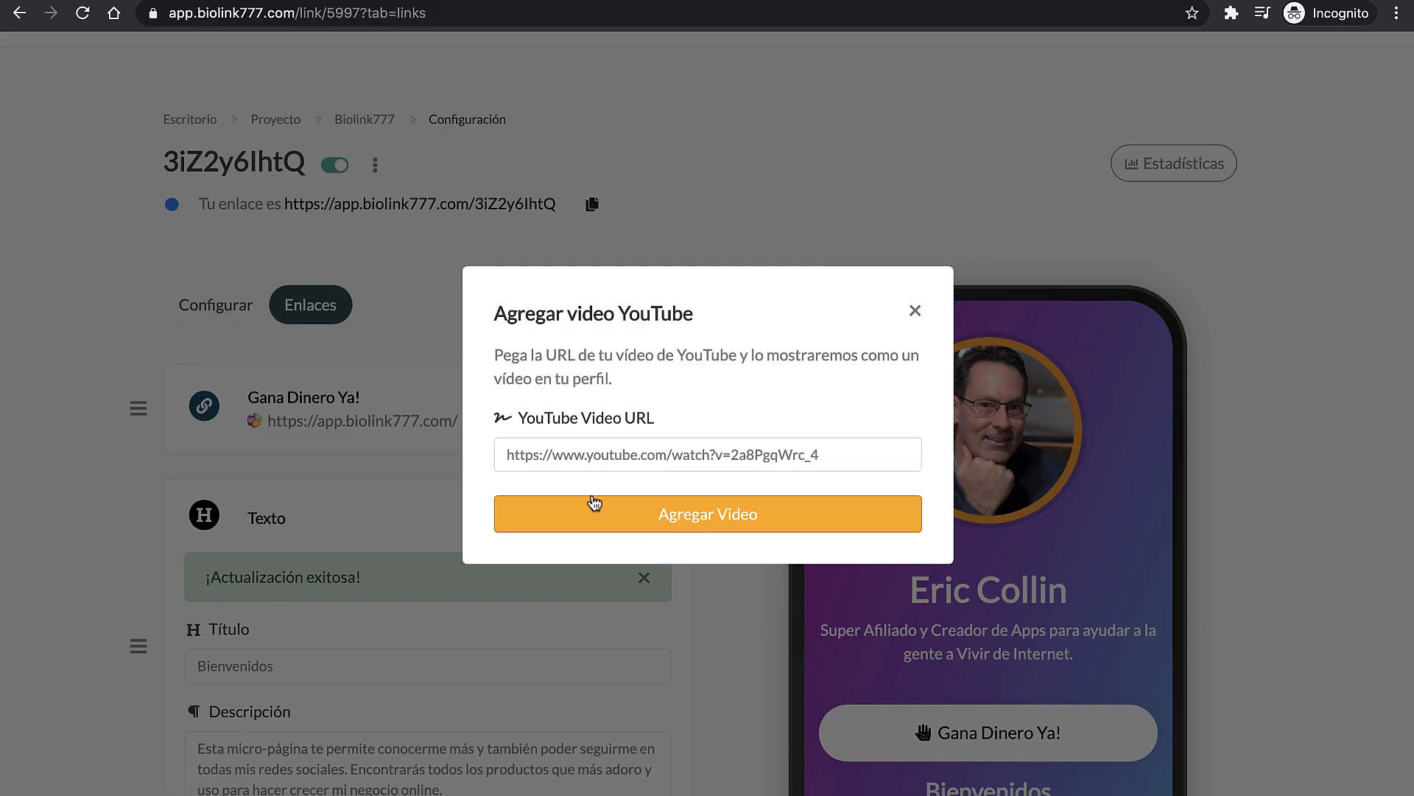
triple_click(545, 454)
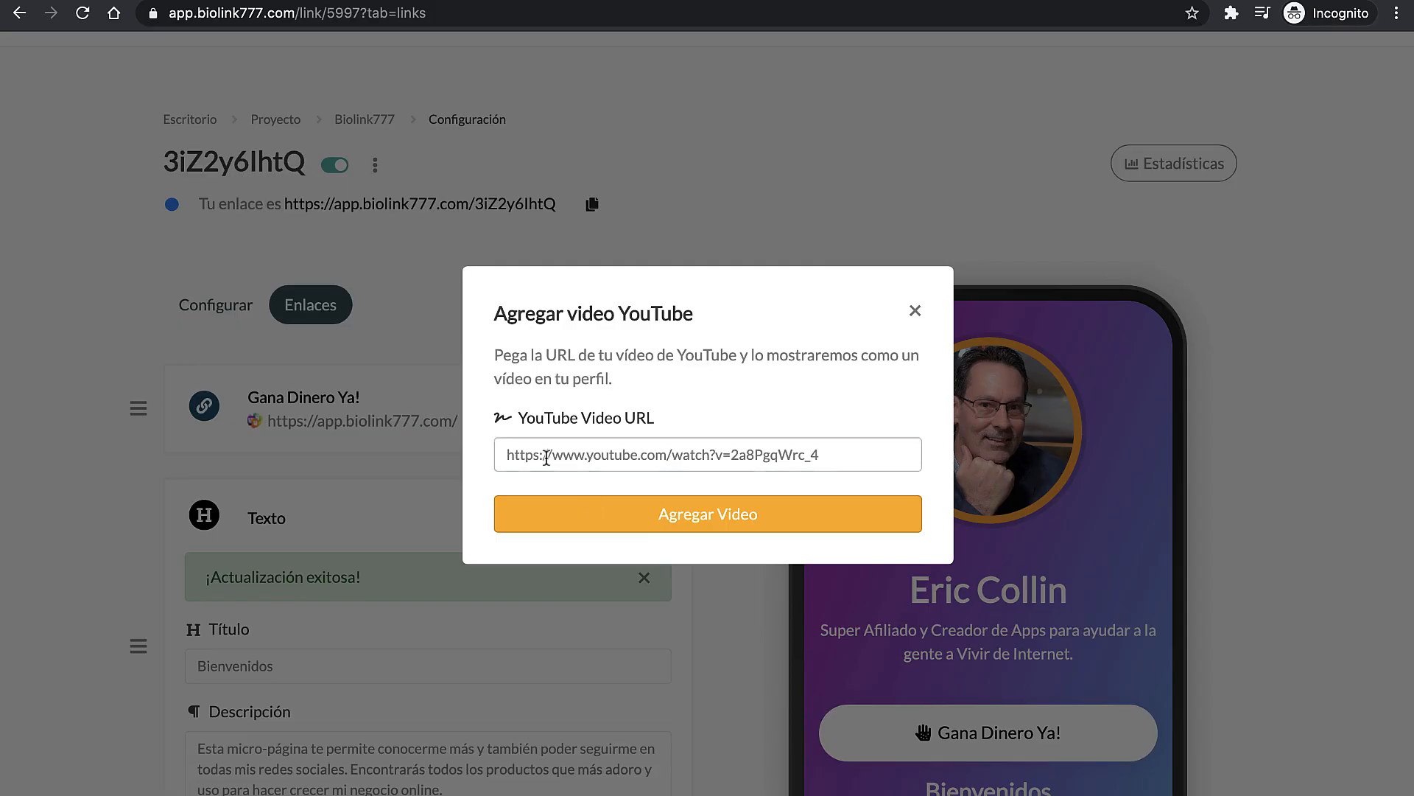
key("ctrl+v")
left_click(705, 516)
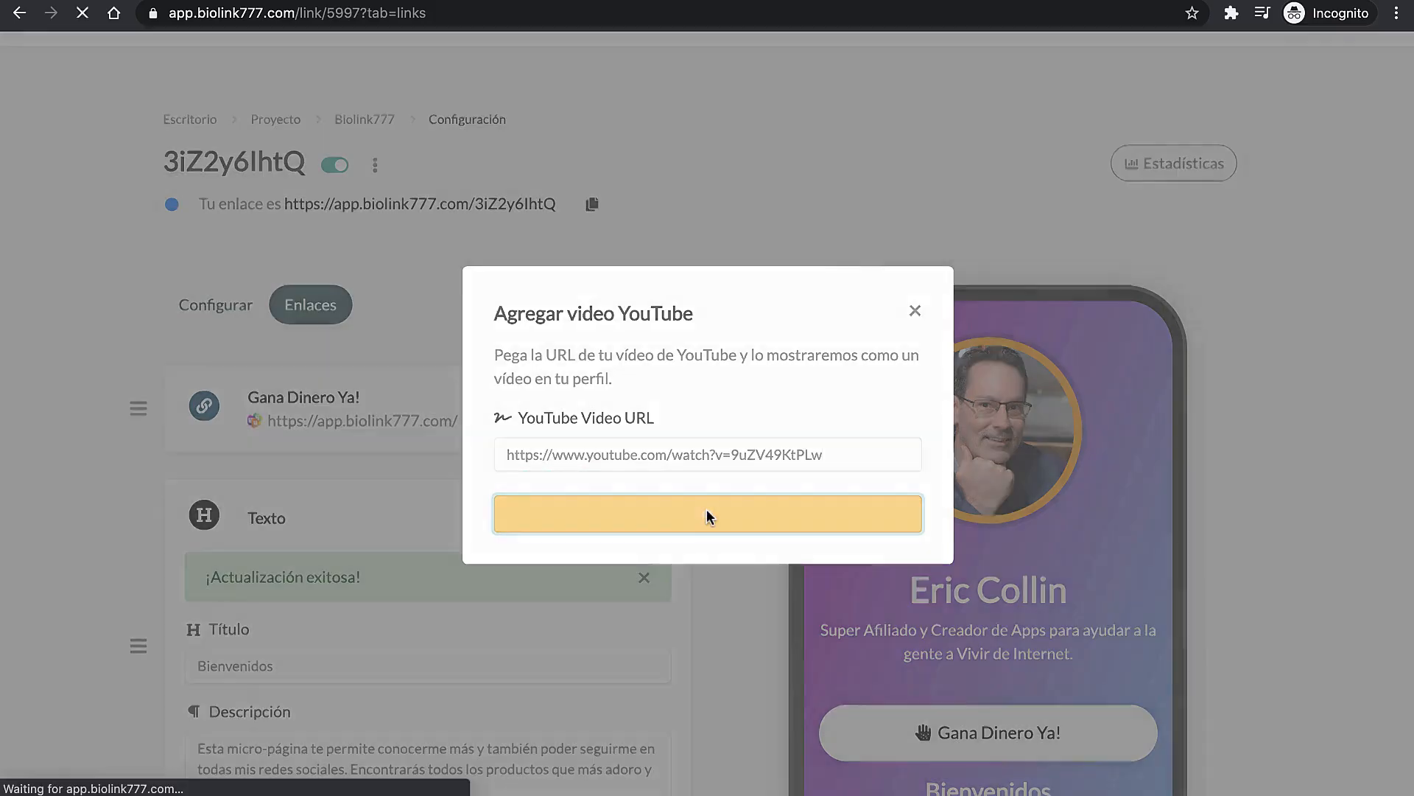
scroll(706, 515, "down", 5)
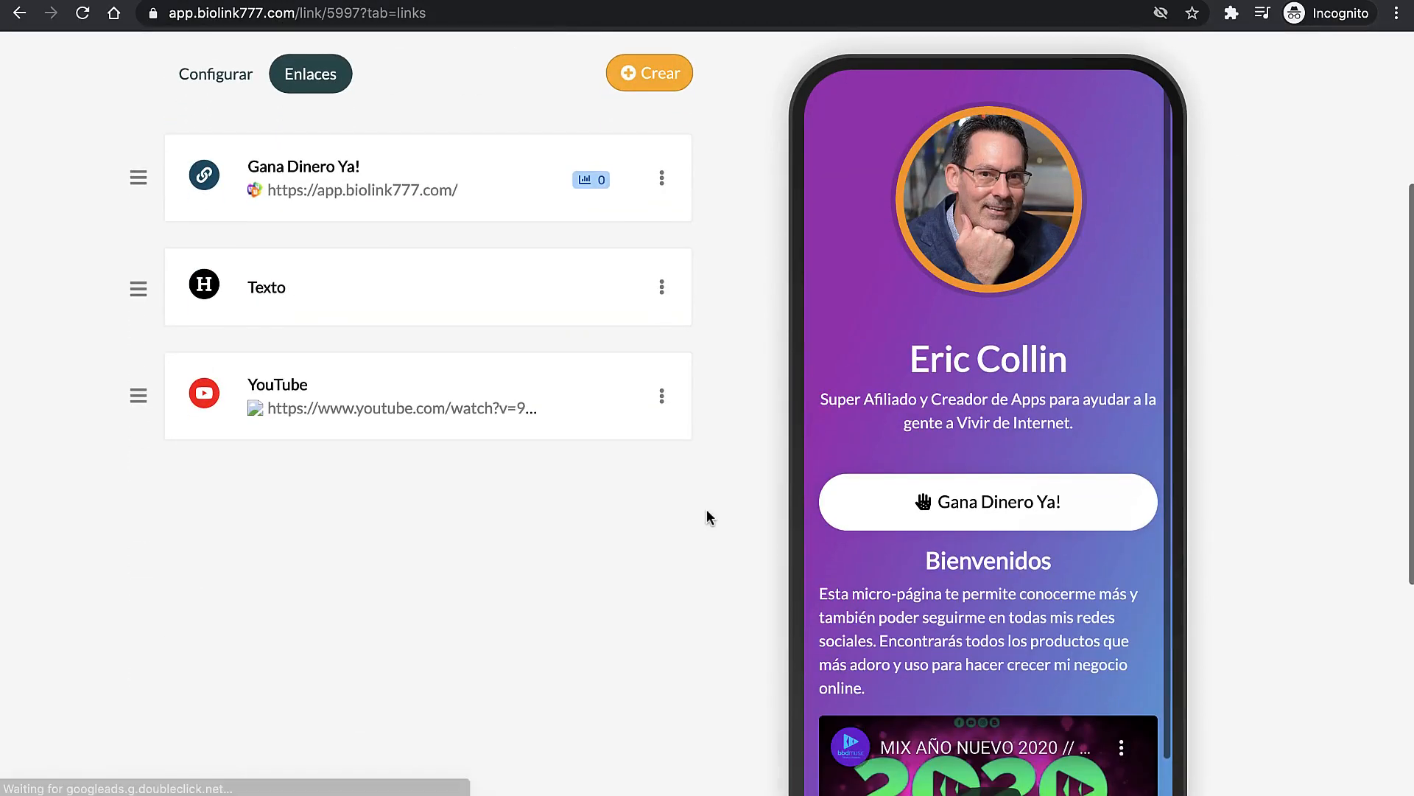
scroll(977, 430, "down", 2)
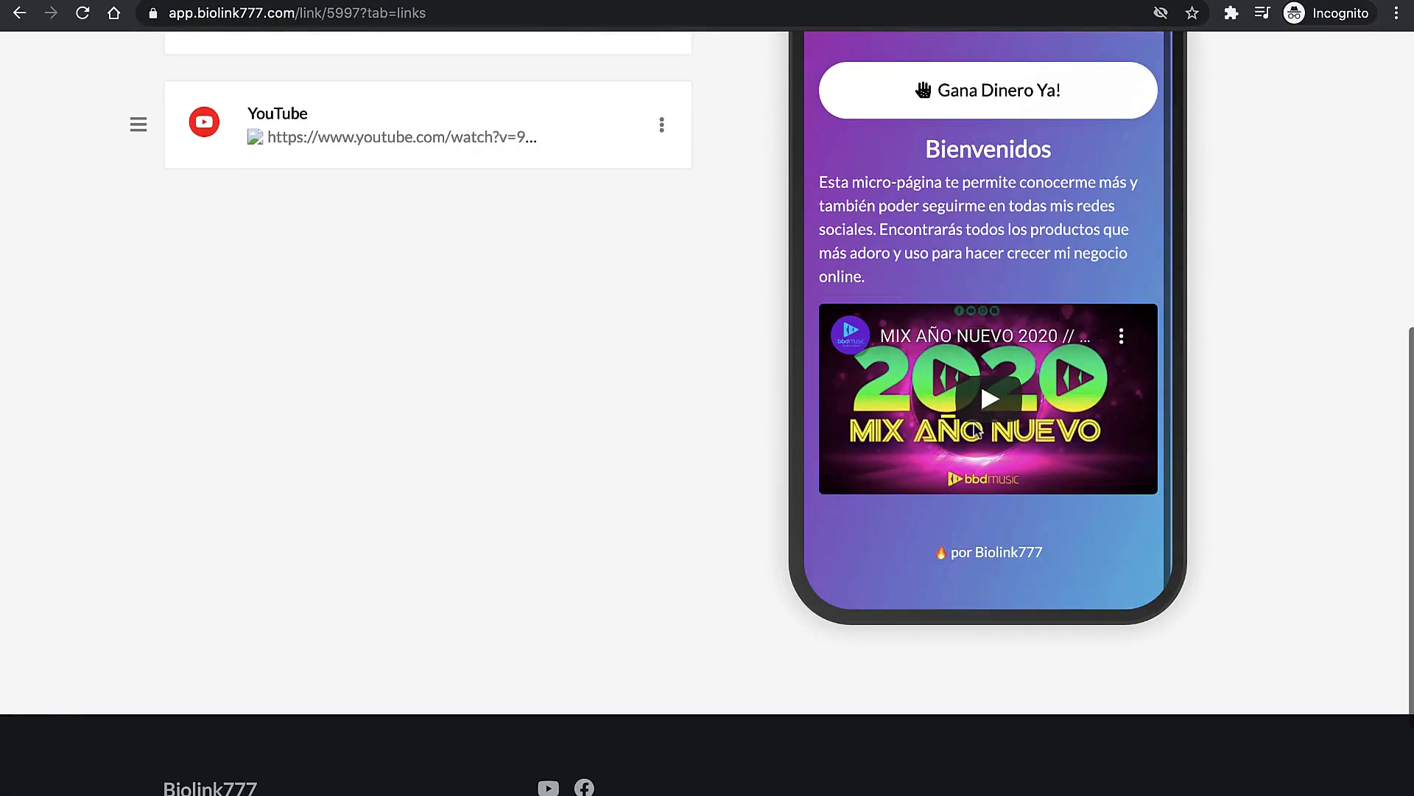
scroll(678, 348, "up", 1)
scroll(679, 348, "up", 5)
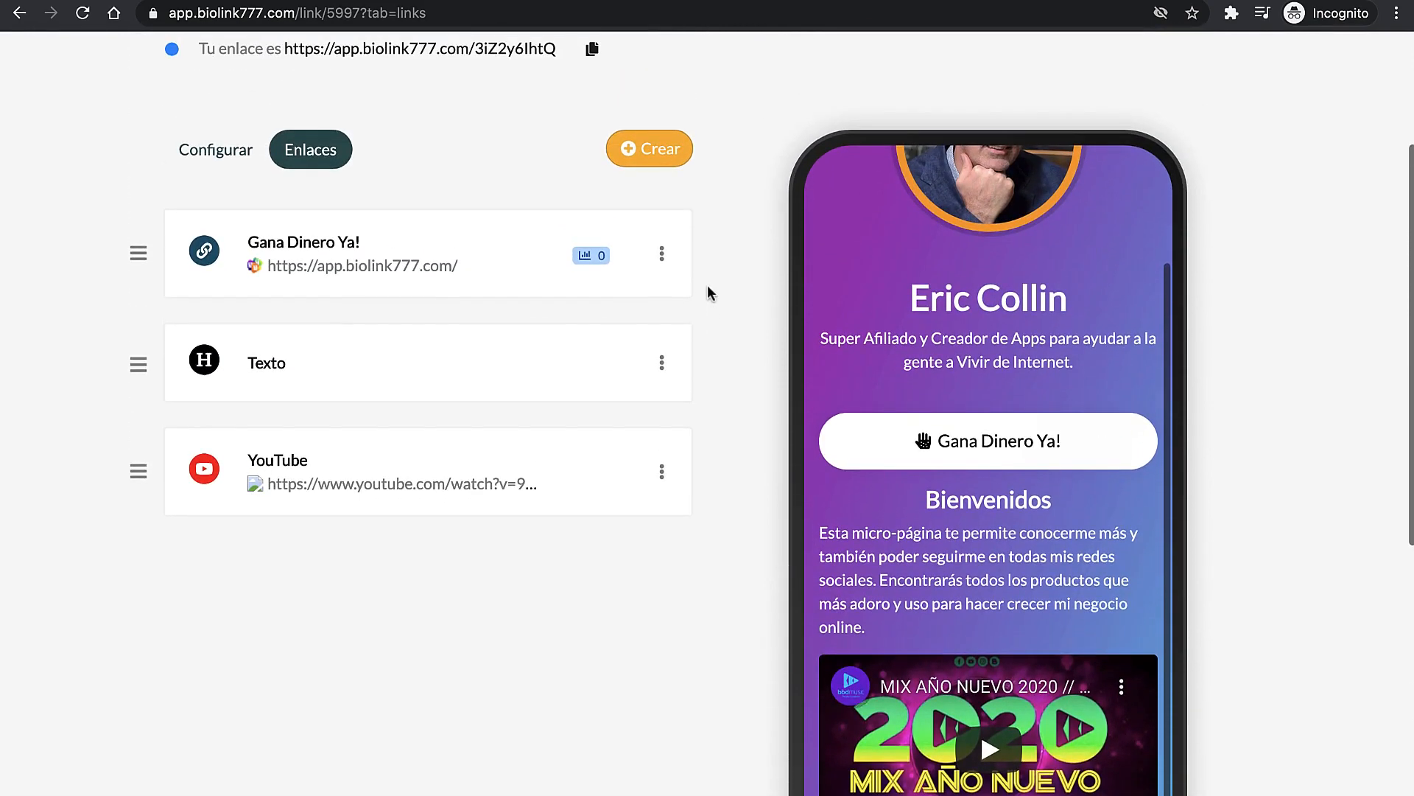
left_click(651, 148)
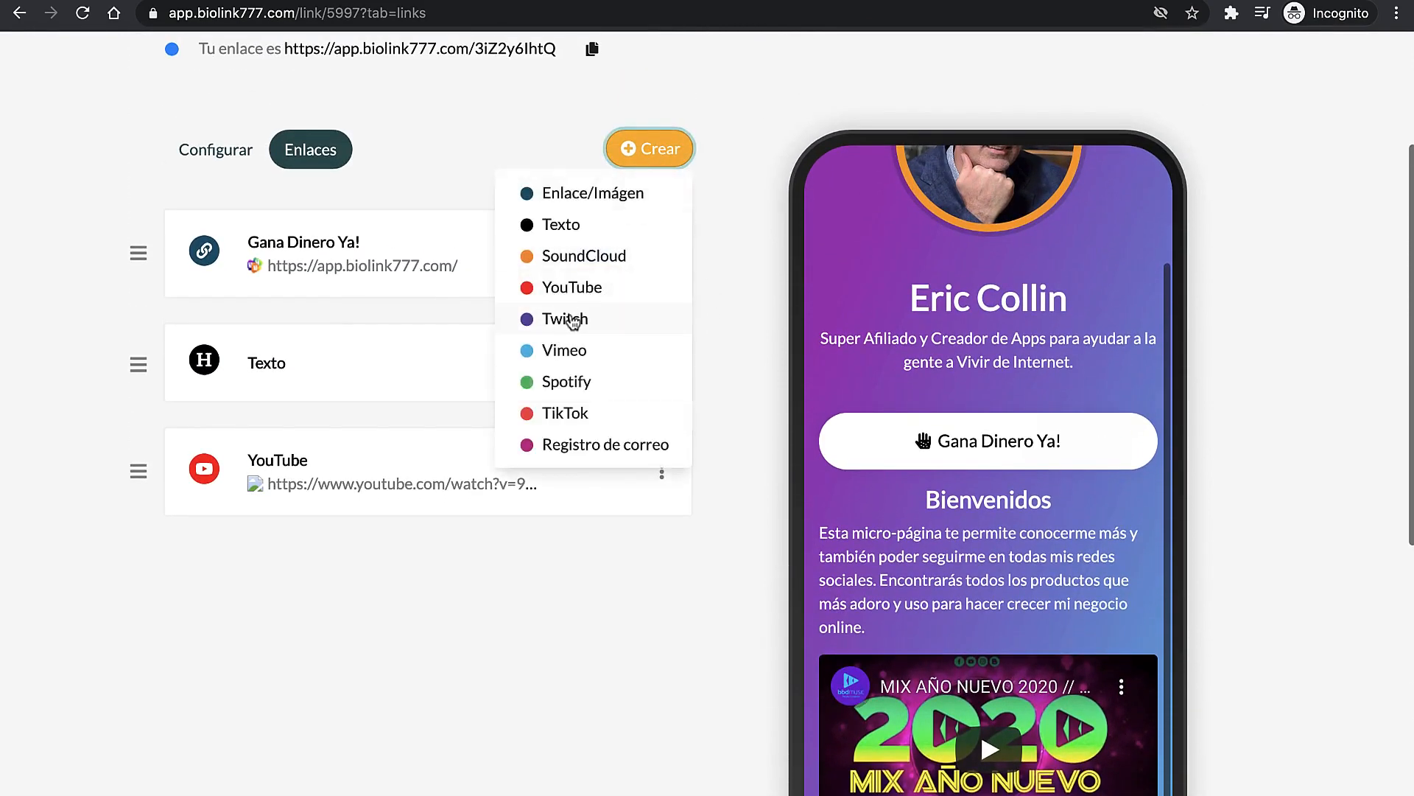
left_click(564, 414)
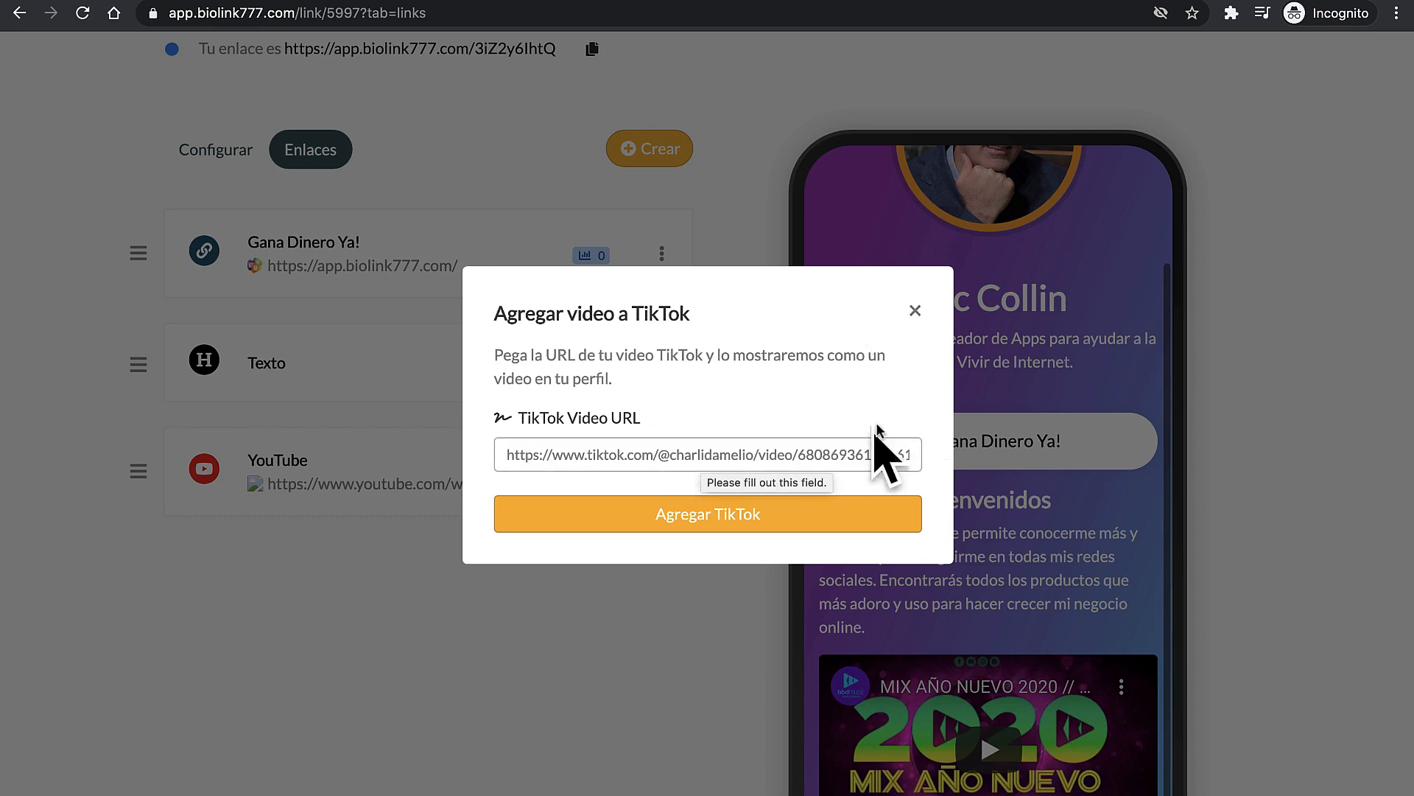
left_click(915, 313)
left_click(651, 150)
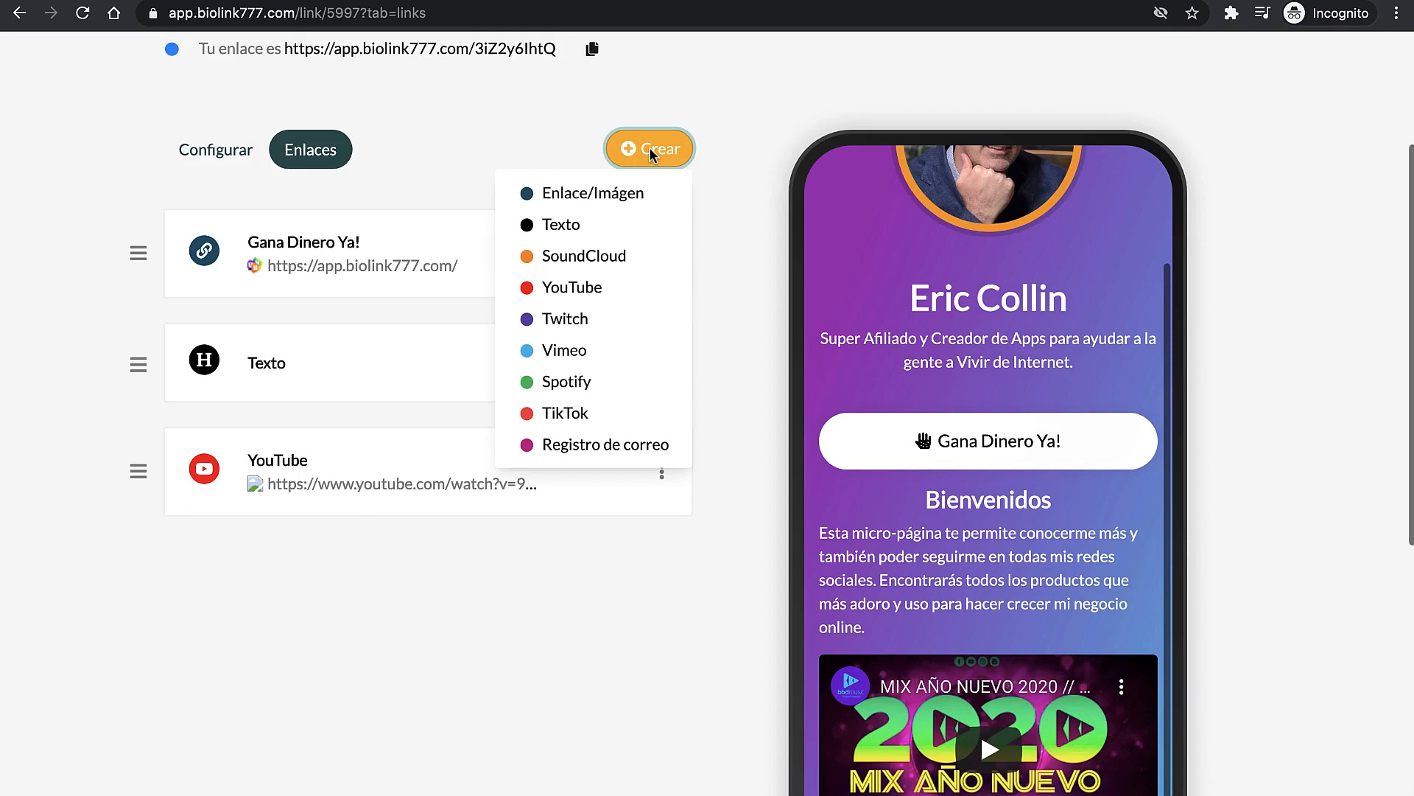
left_click(558, 151)
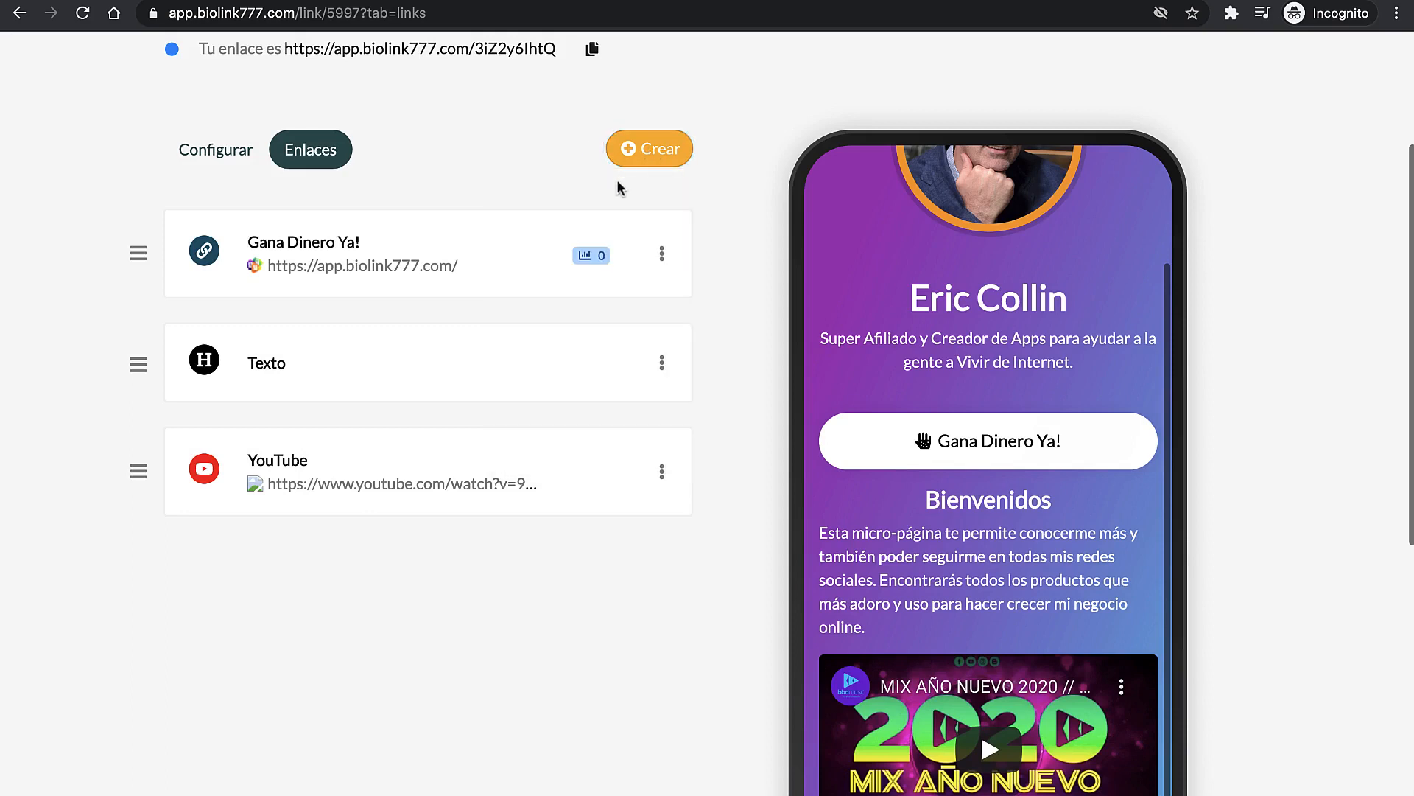
Step: Duplicate the "Gana Dinero Ya!" link and move the copy directly below the original, above the text block
left_click(661, 254)
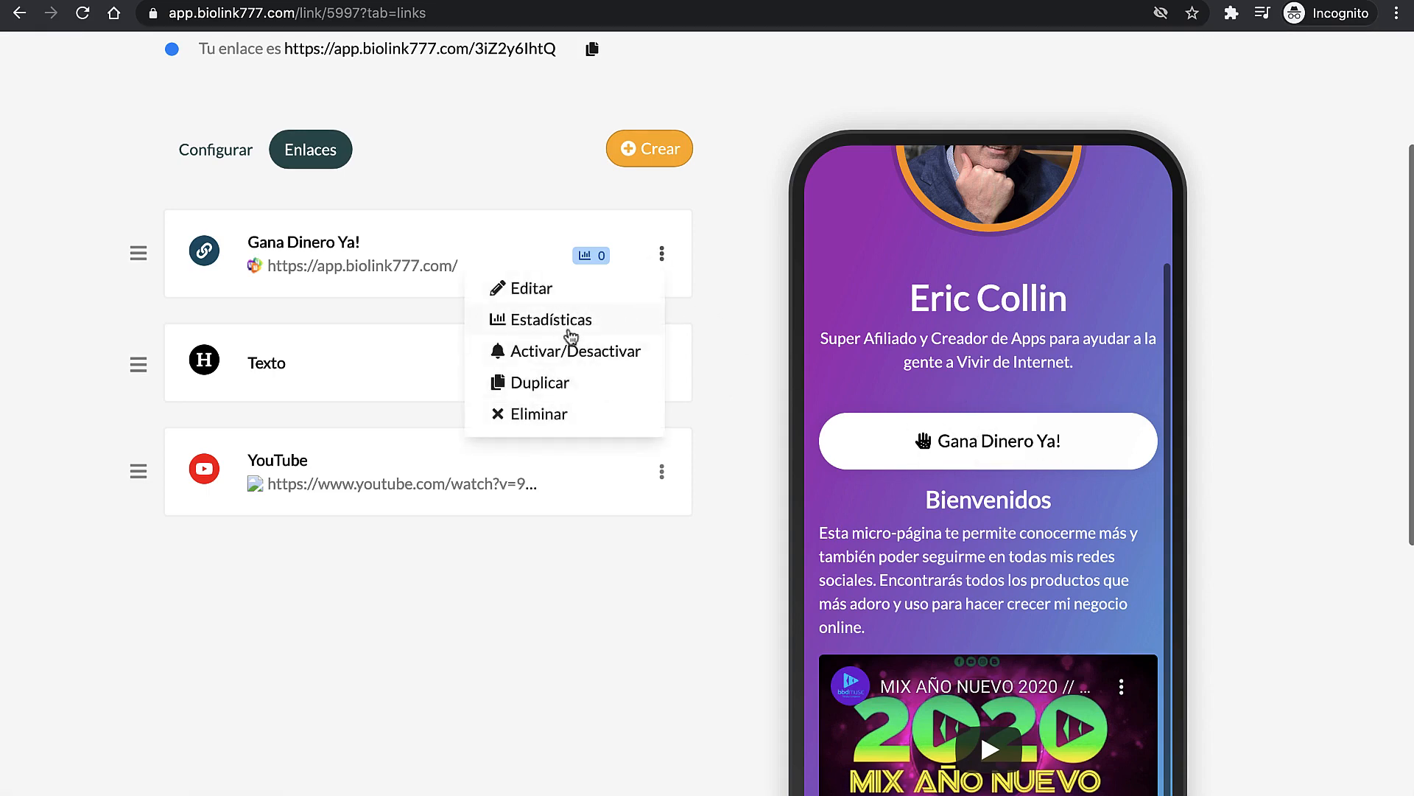
left_click(544, 383)
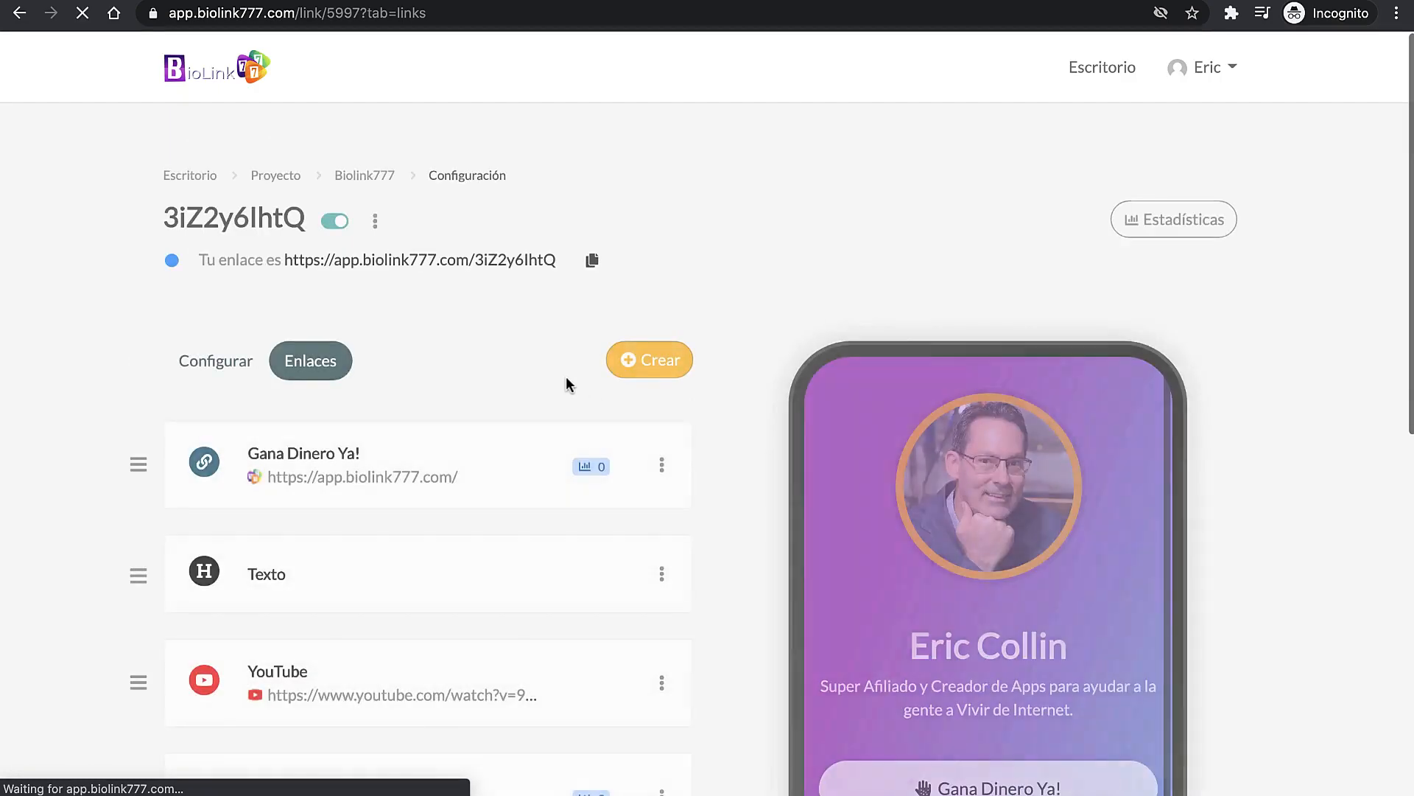
scroll(602, 418, "down", 2)
scroll(990, 456, "down", 3)
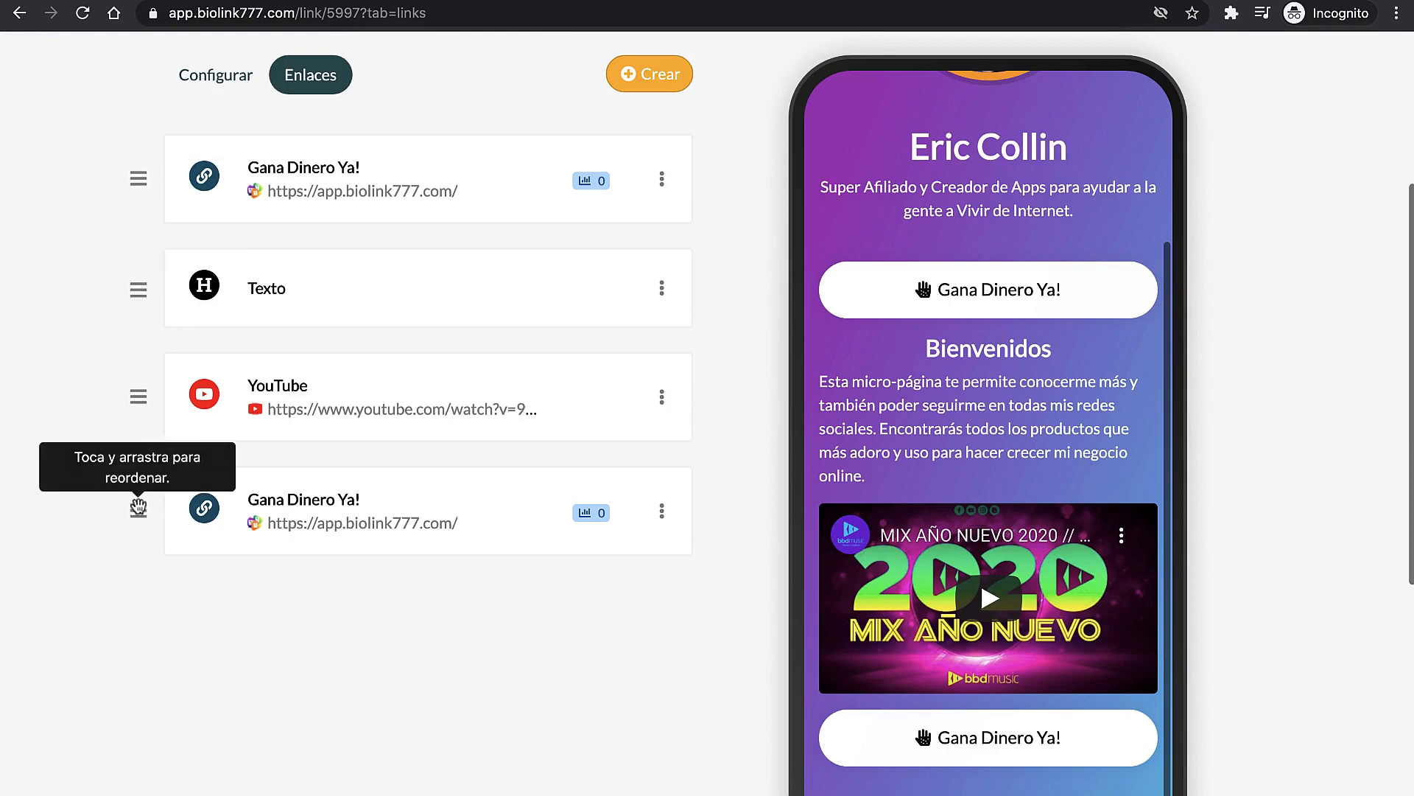
left_click_drag(138, 508, 140, 248)
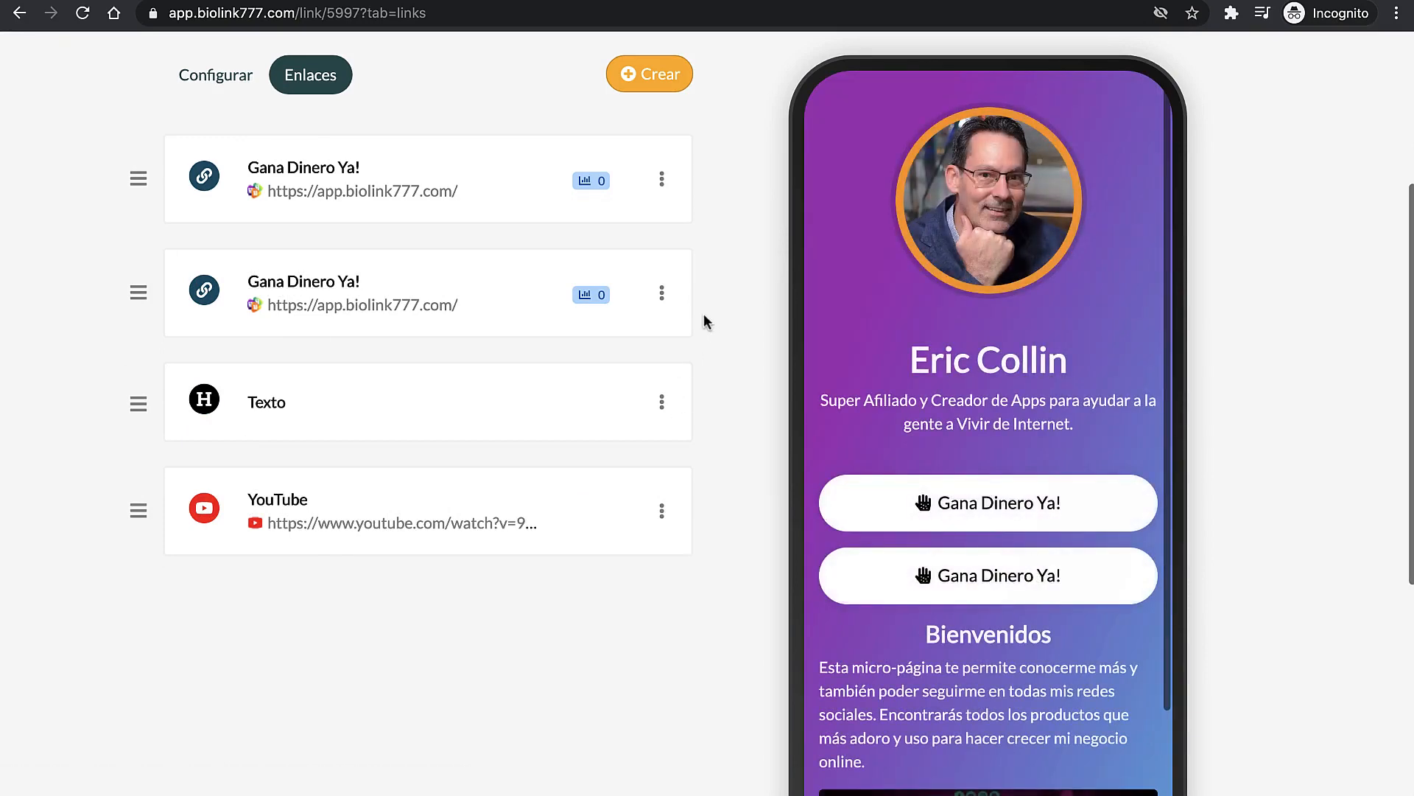
Step: Rename the duplicated "Gana Dinero Ya!" link as "Titulo" and save it
left_click(661, 295)
left_click(532, 330)
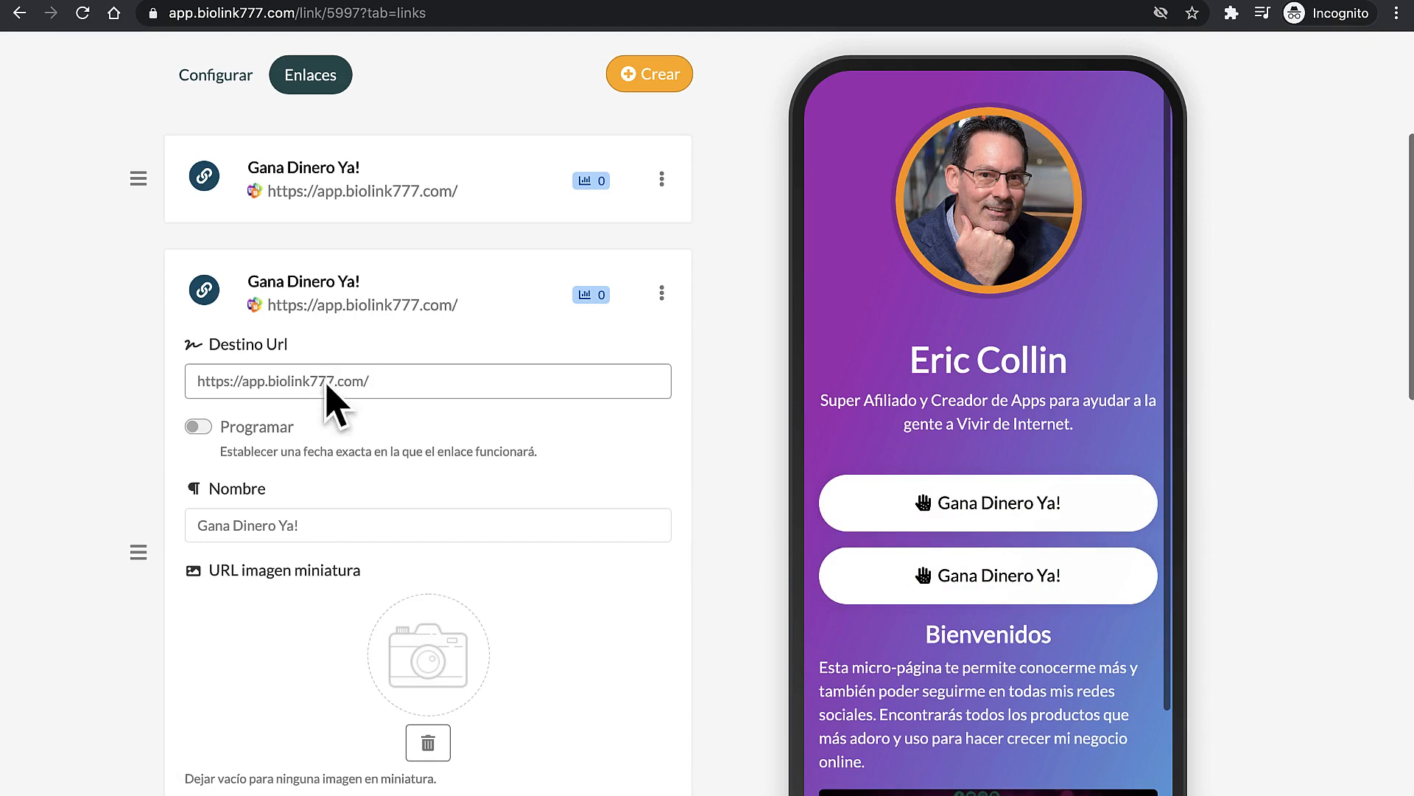
left_click_drag(304, 527, 190, 531)
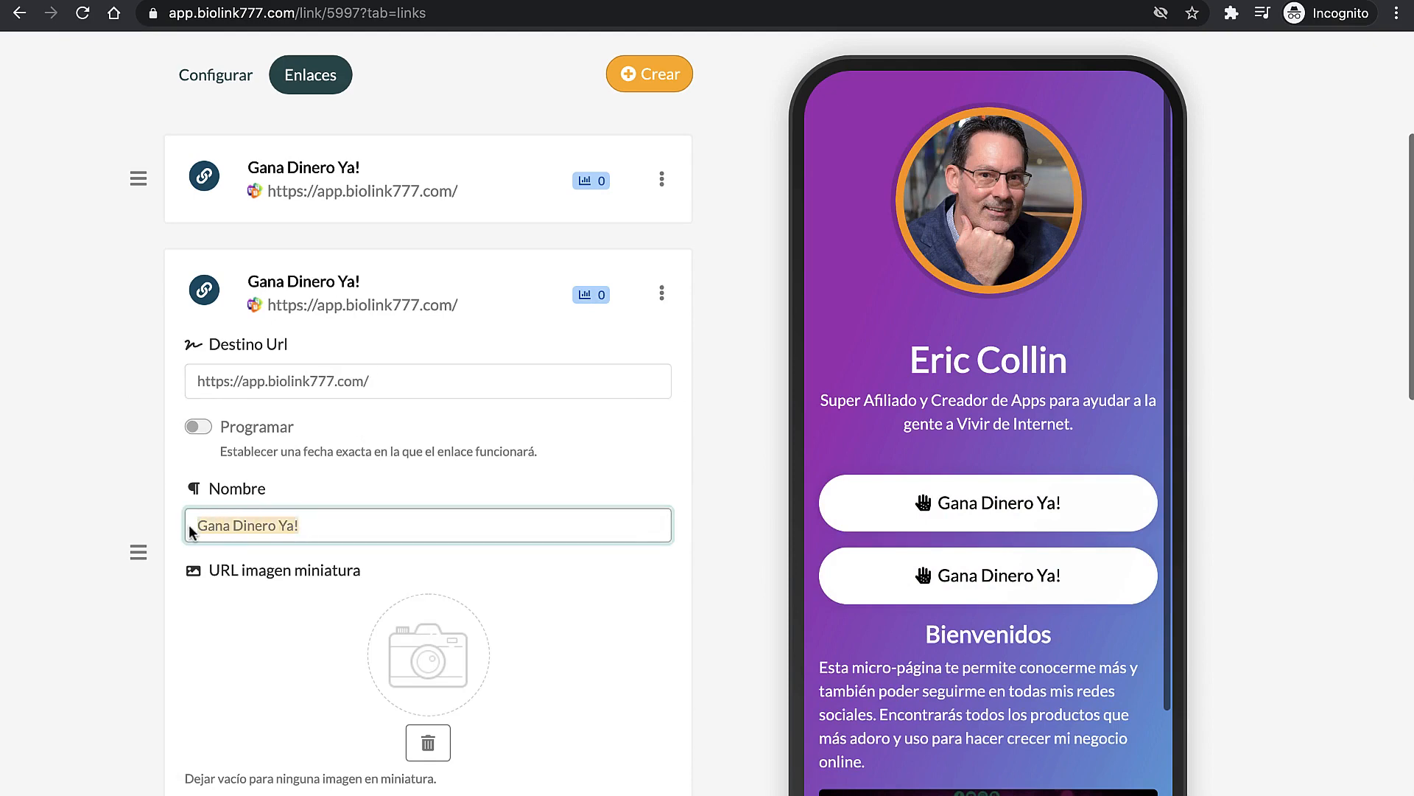
type("Titulo")
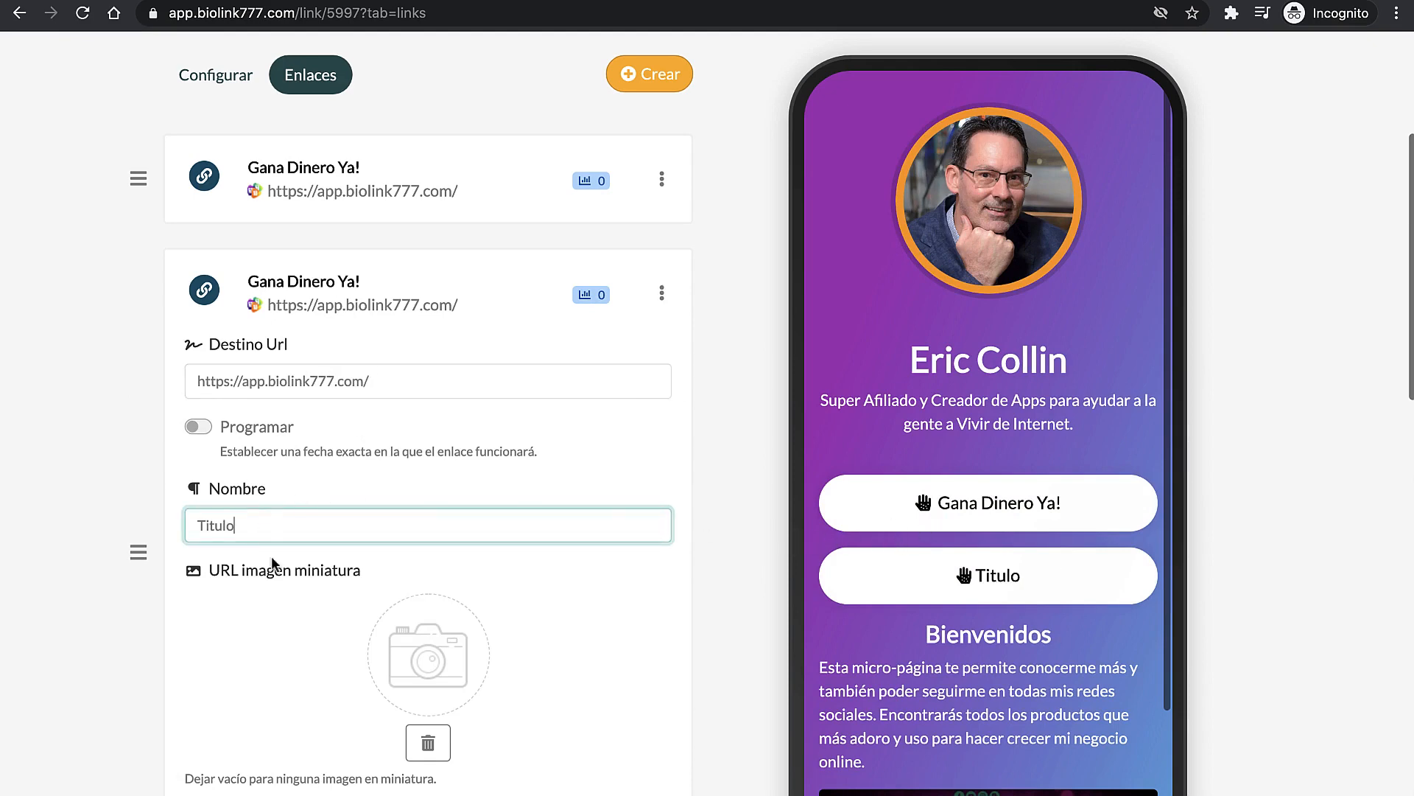
scroll(611, 567, "down", 3)
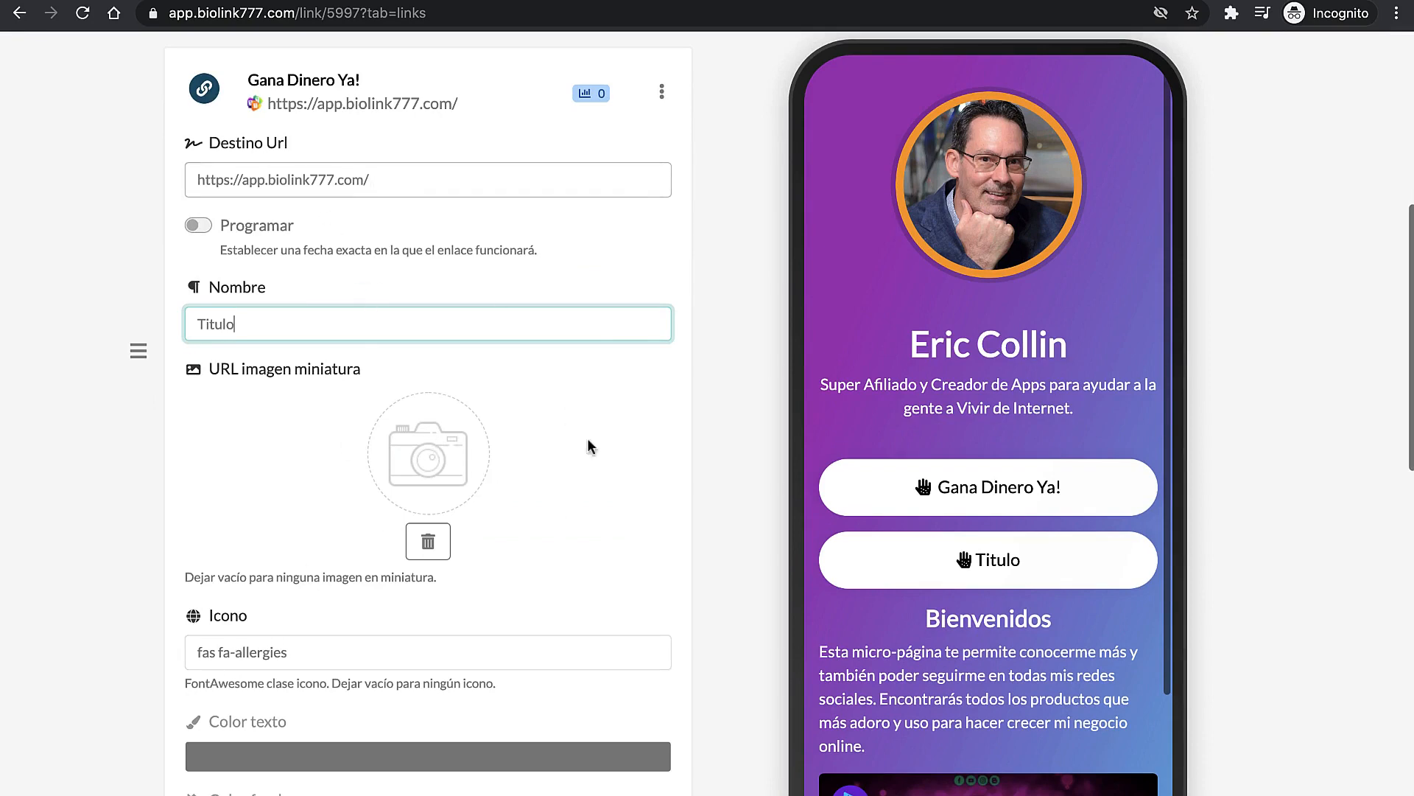
scroll(594, 496, "down", 10)
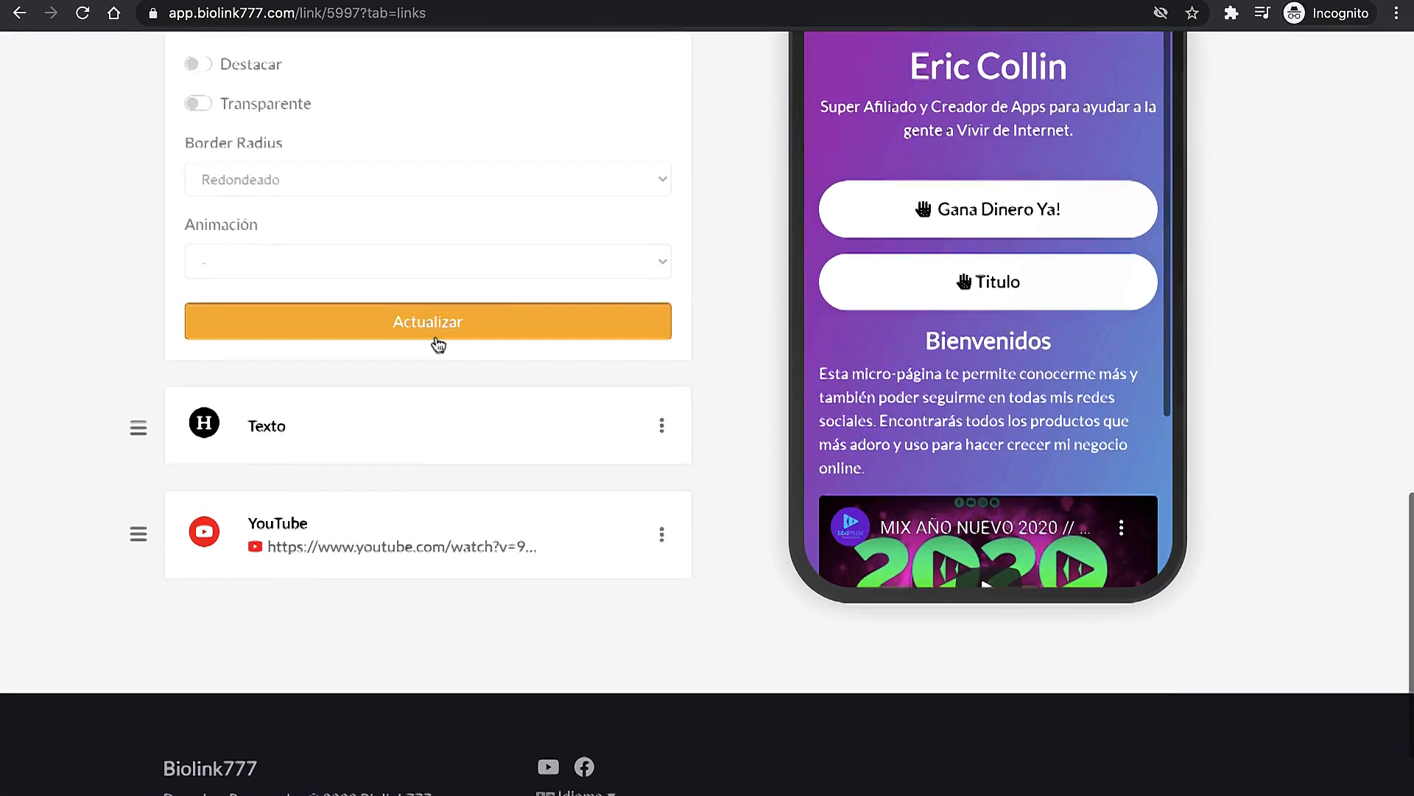
left_click(436, 337)
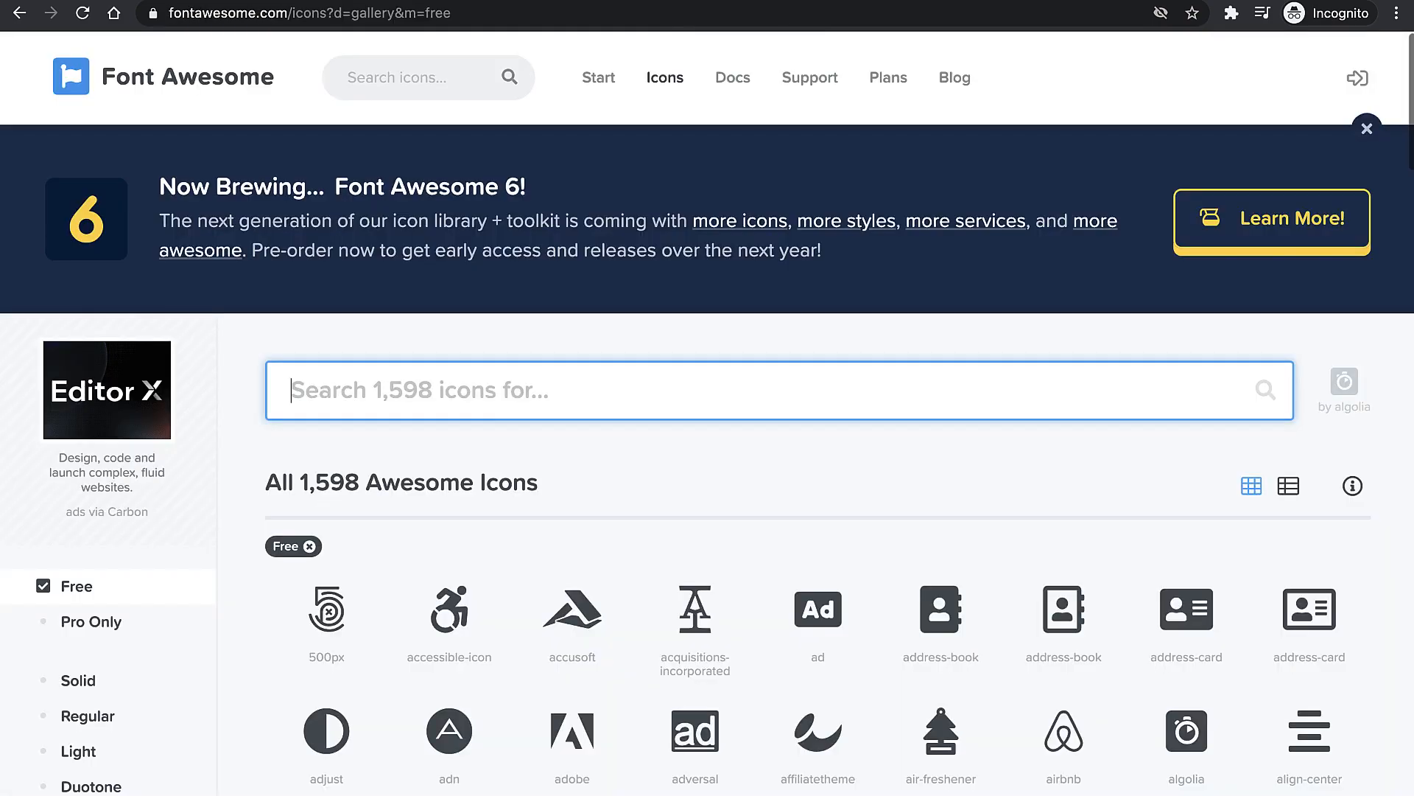
Step: Switch to Font Awesome, examine the gallery of free icons and narrow it to the Buildings category
scroll(609, 467, "down", 5)
scroll(476, 221, "down", 2)
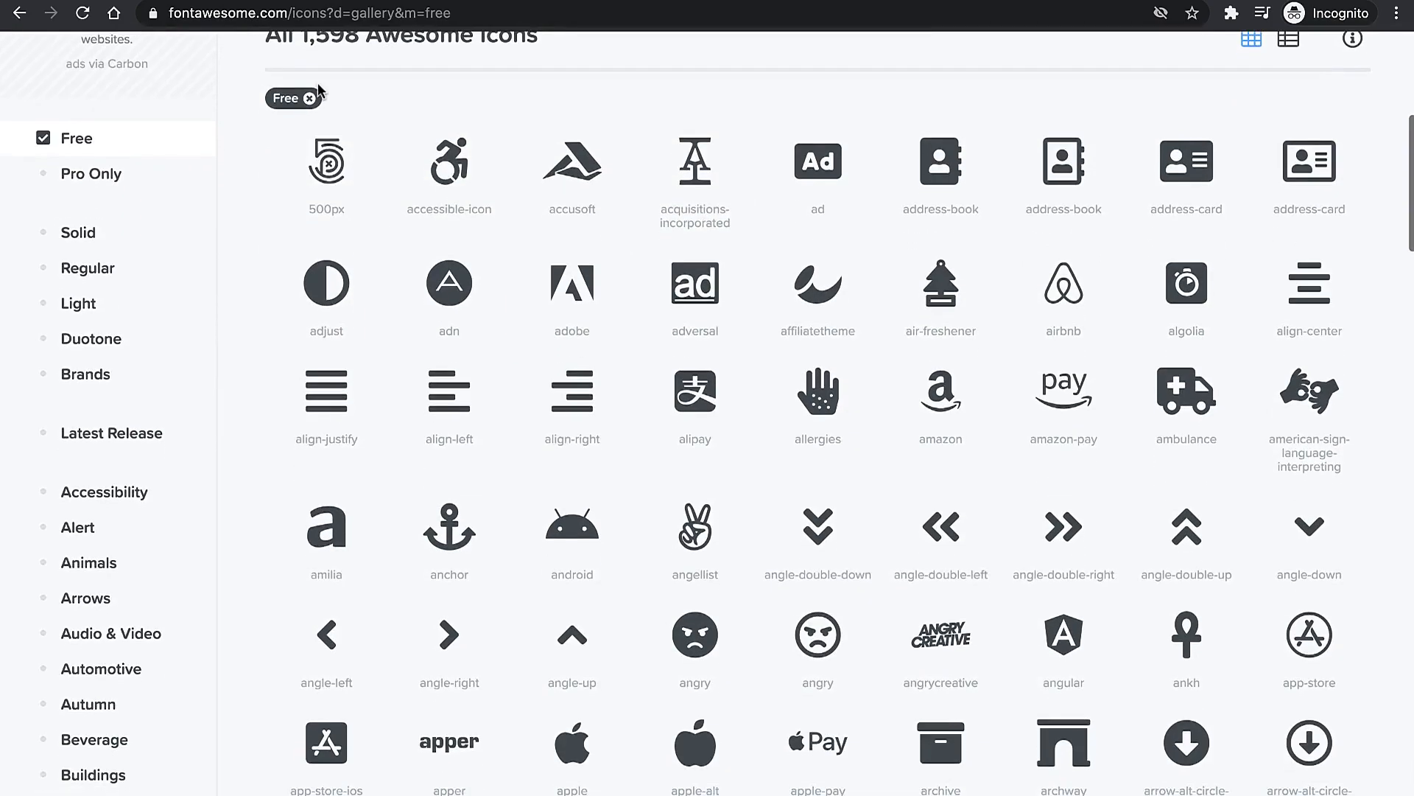
scroll(413, 162, "up", 1)
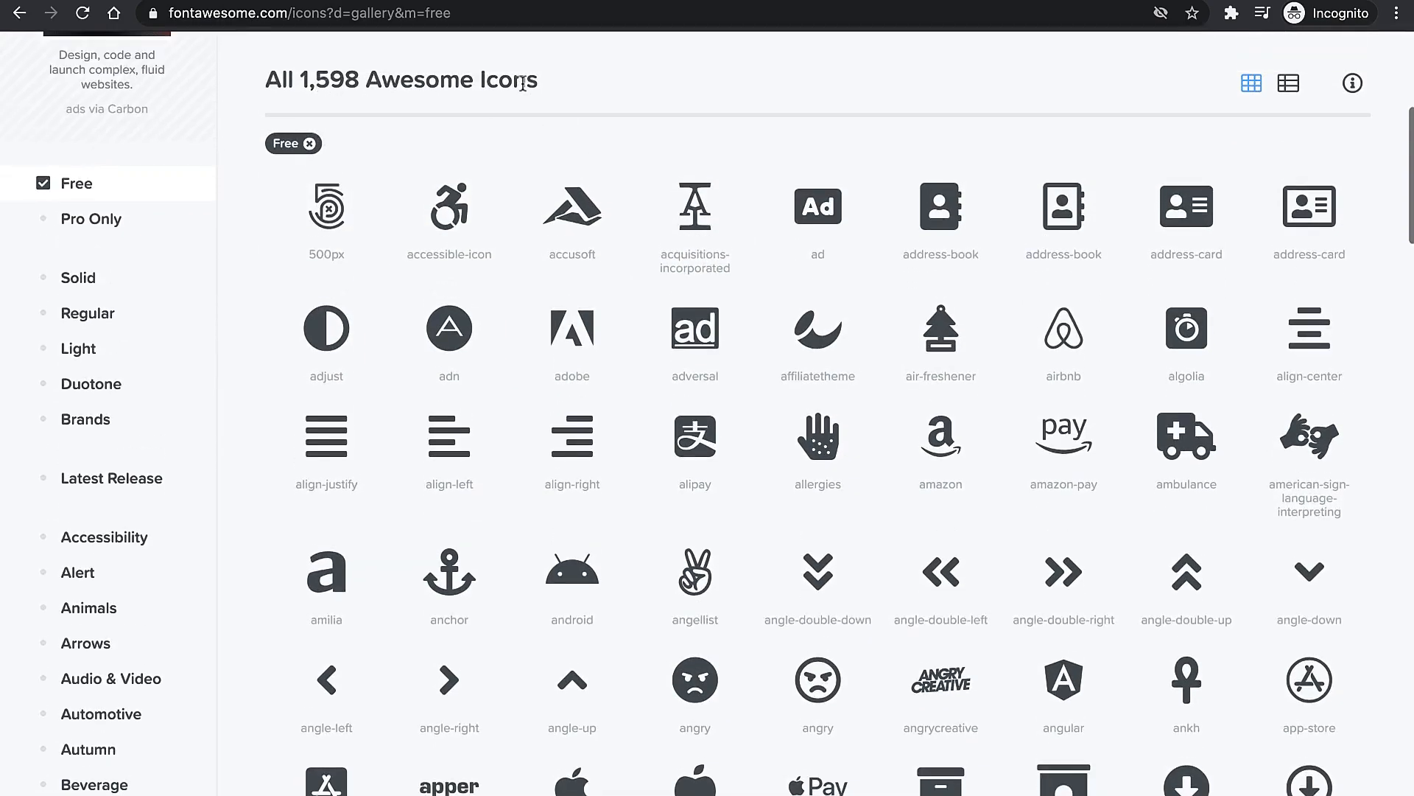
scroll(748, 353, "down", 12)
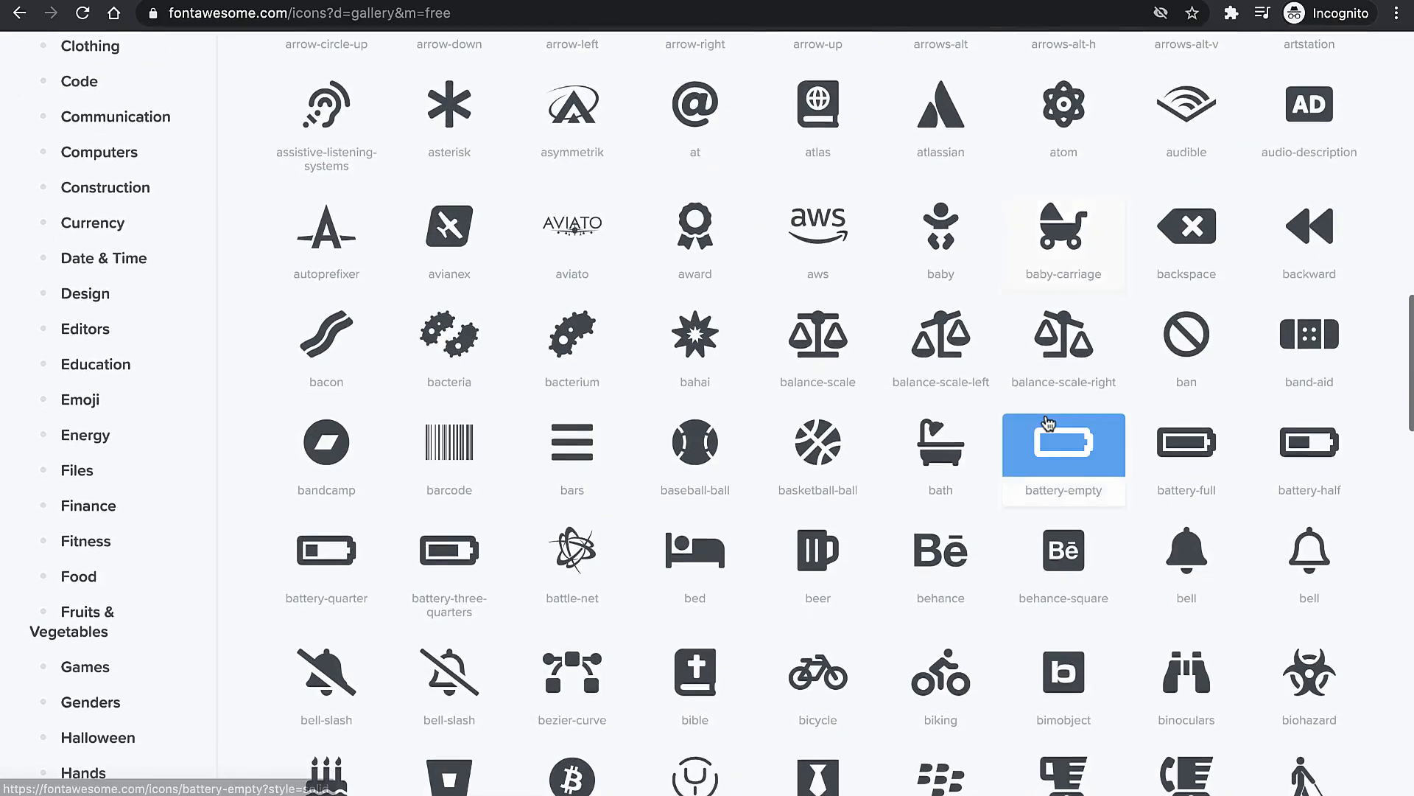
scroll(1048, 425, "up", 15)
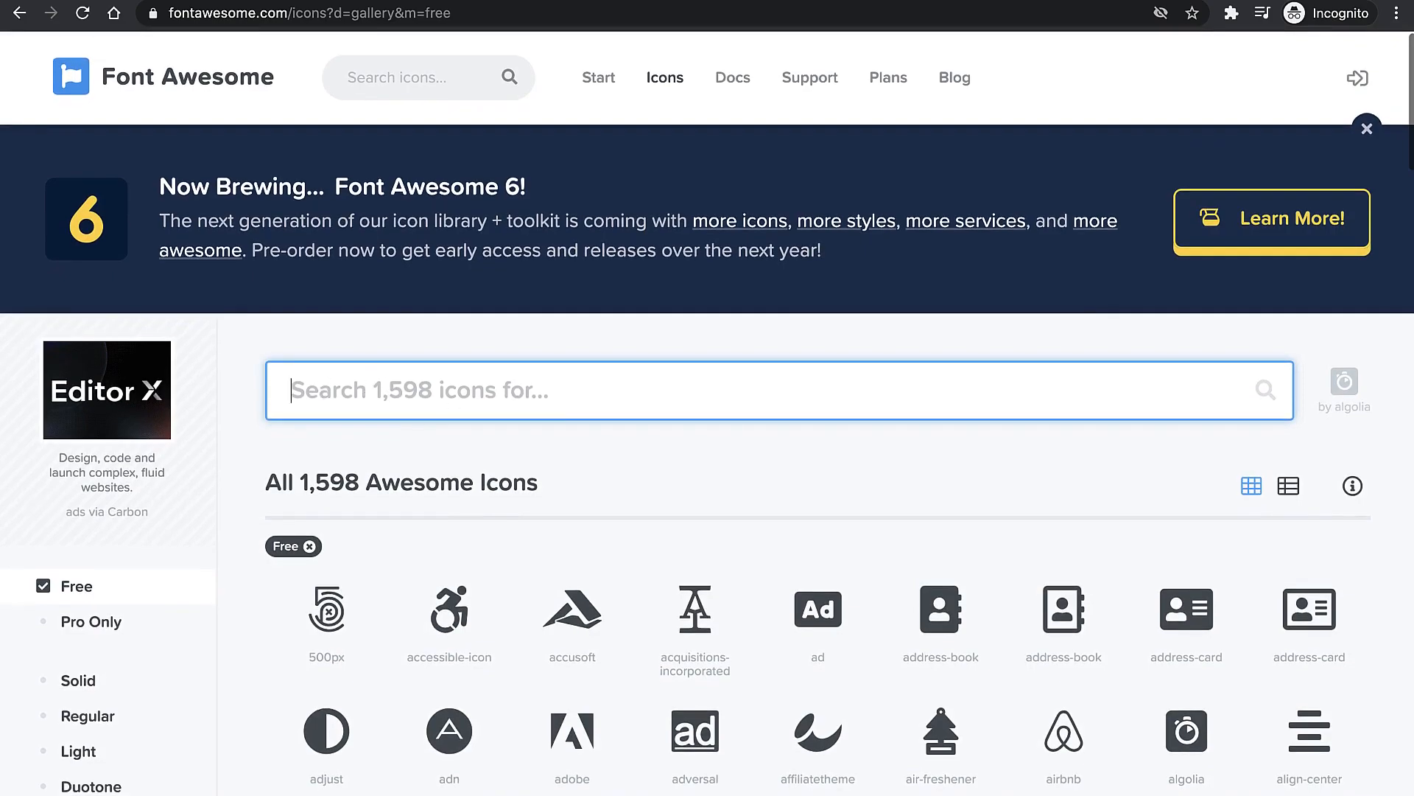
scroll(1031, 560, "down", 5)
scroll(978, 435, "down", 10)
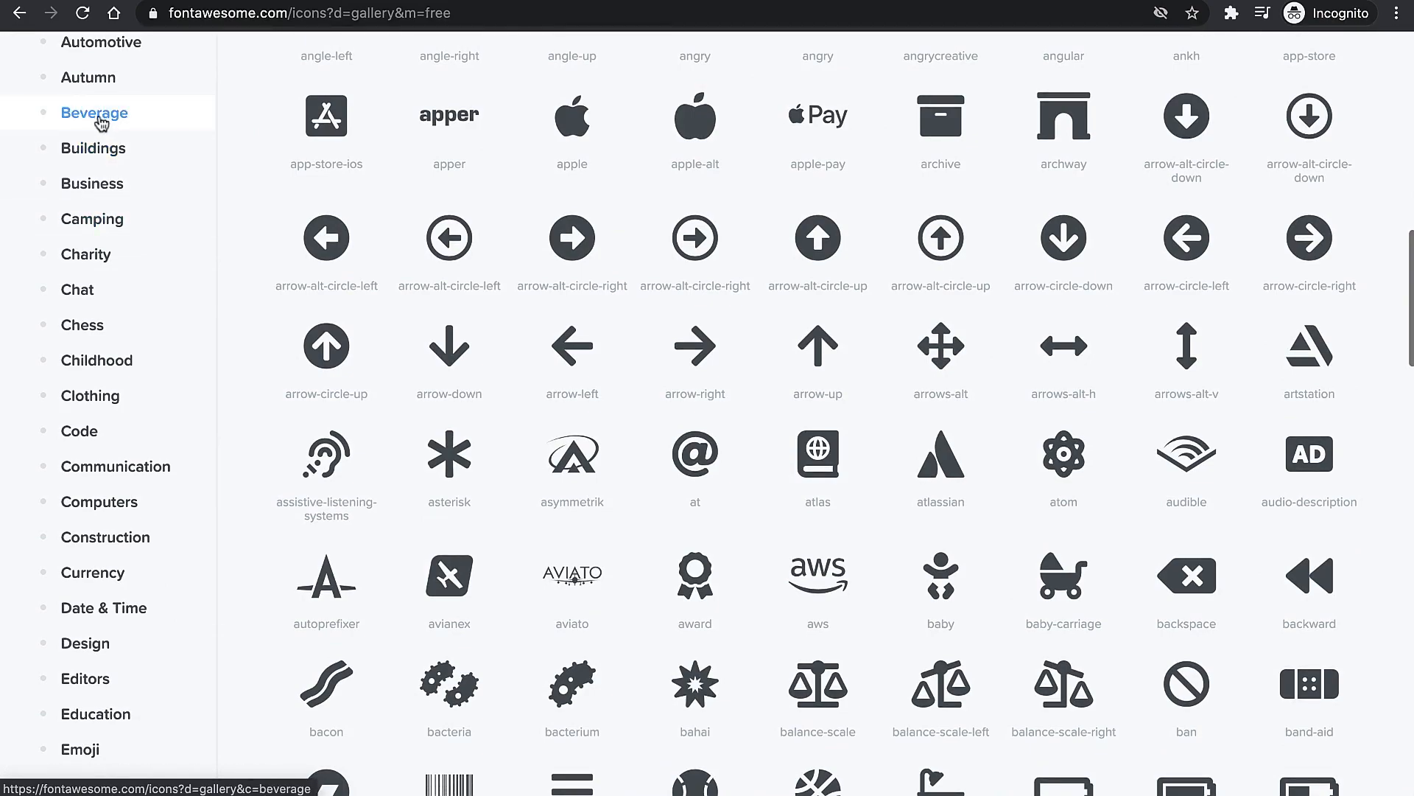
left_click(100, 151)
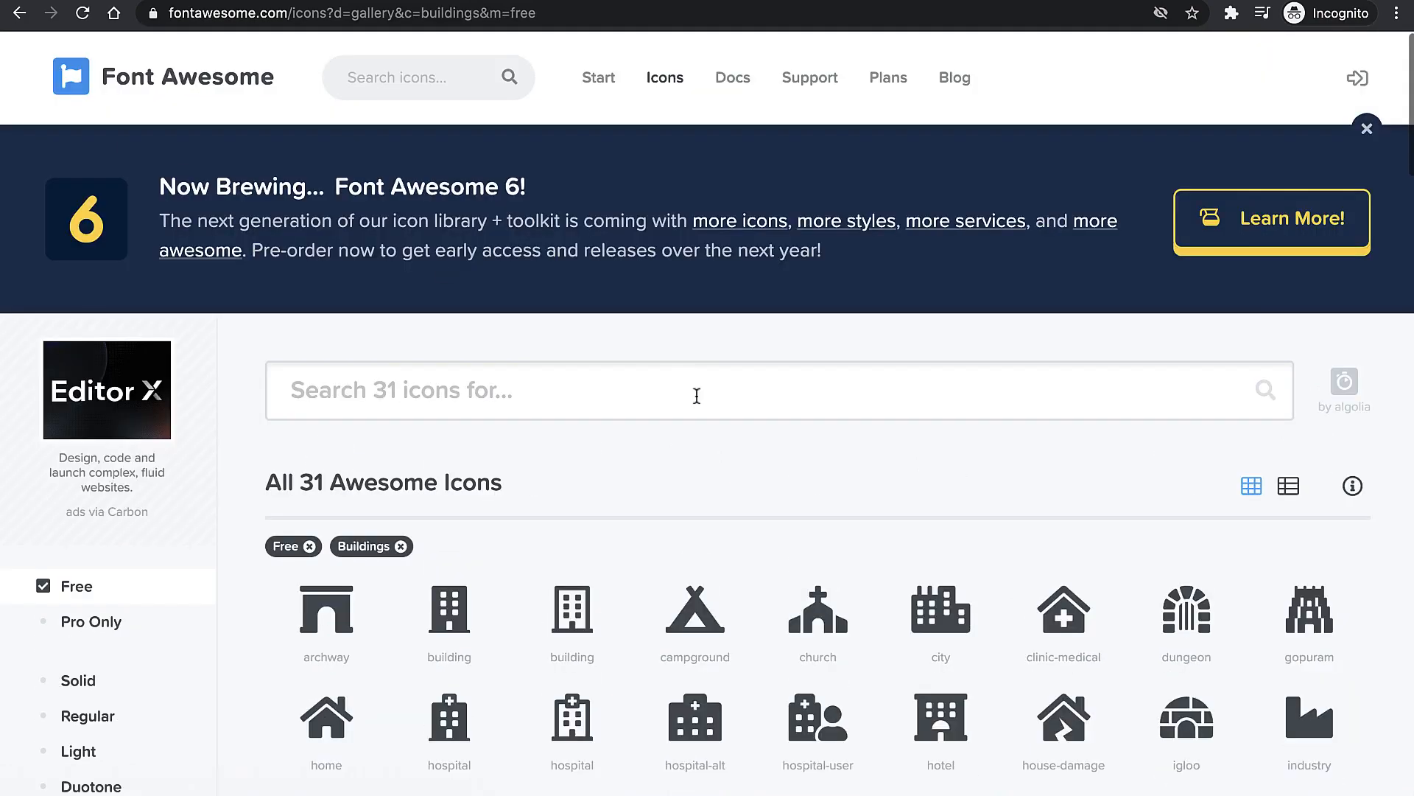
scroll(694, 395, "down", 5)
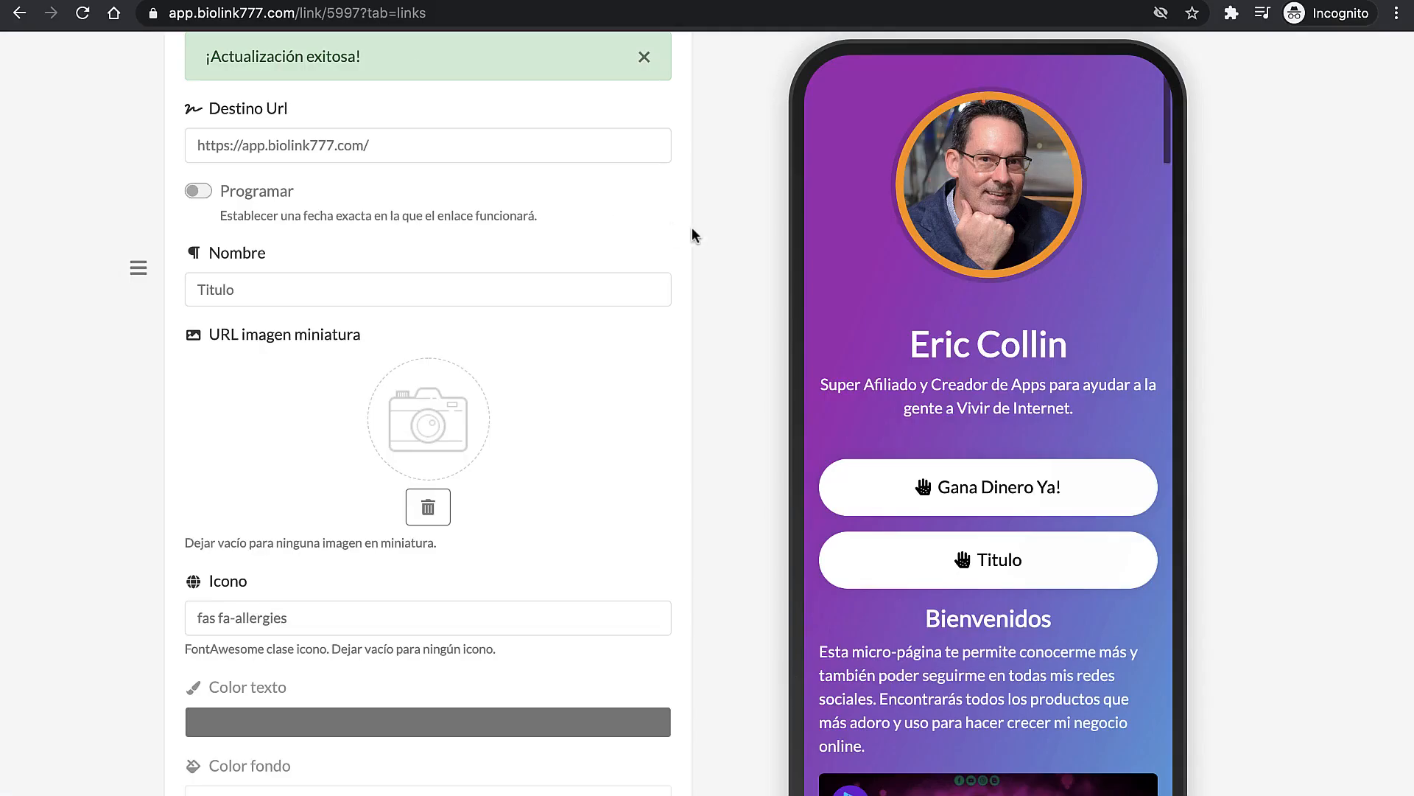
Step: Open the micro-page's statistics and examine its click chart, date range and latest visitor activity
scroll(692, 230, "up", 8)
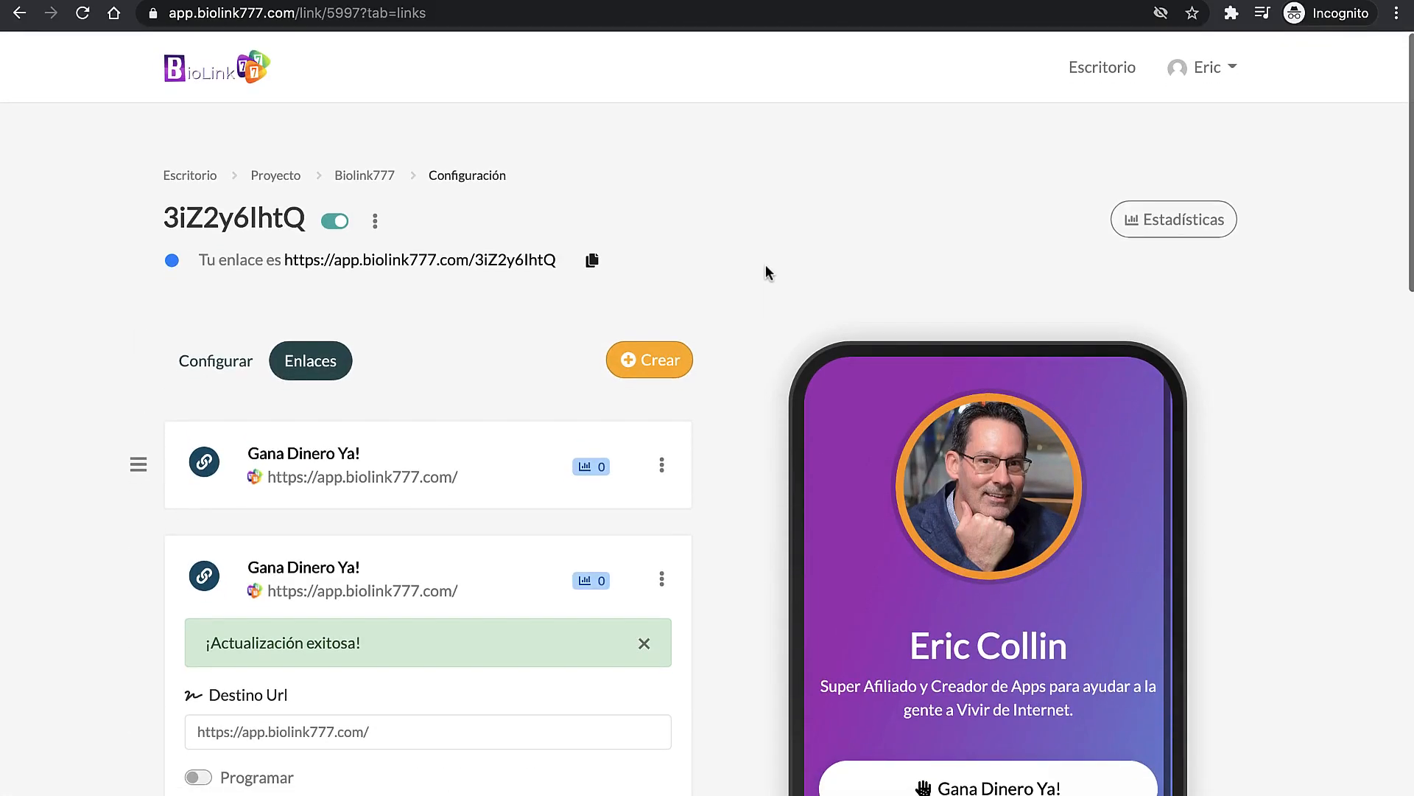
left_click(1175, 221)
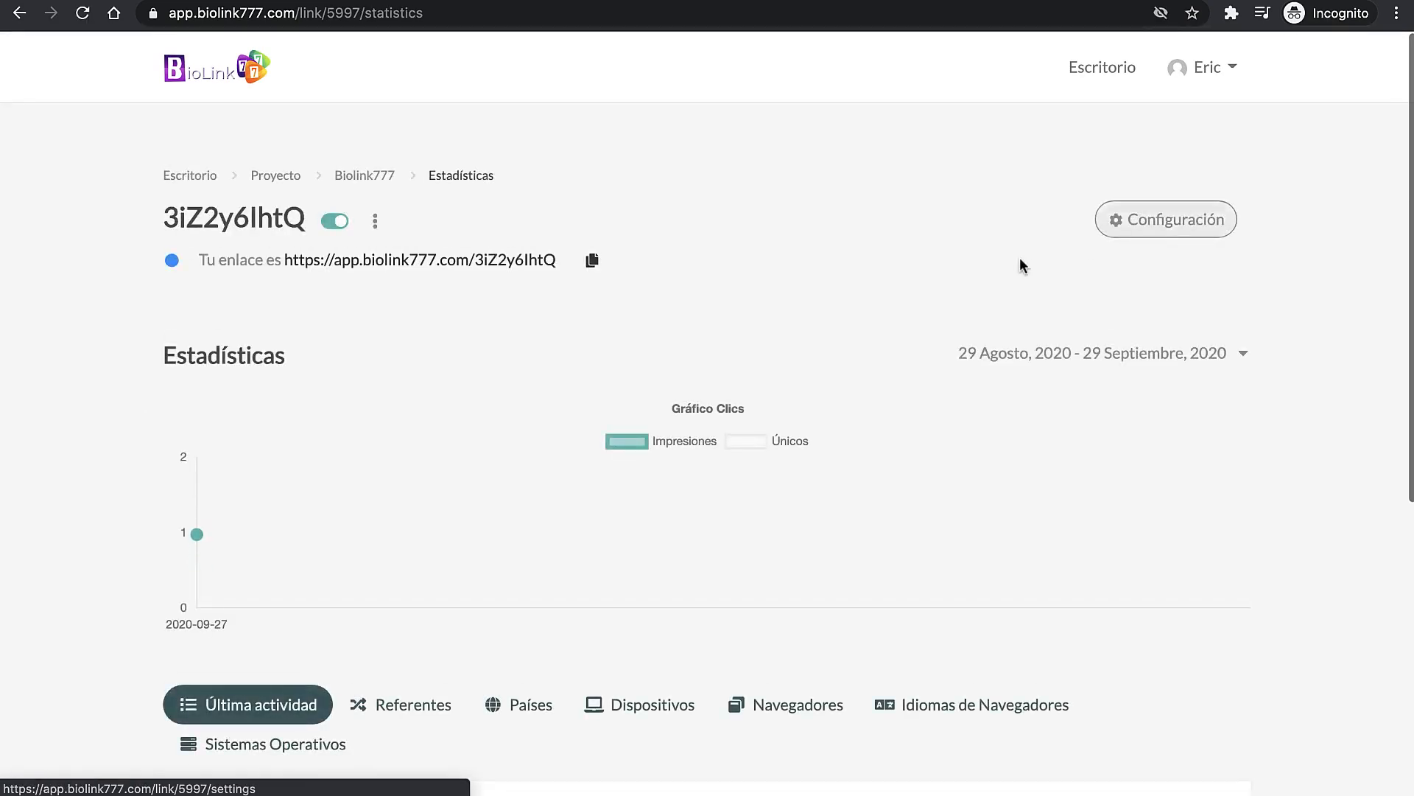
scroll(913, 275, "down", 4)
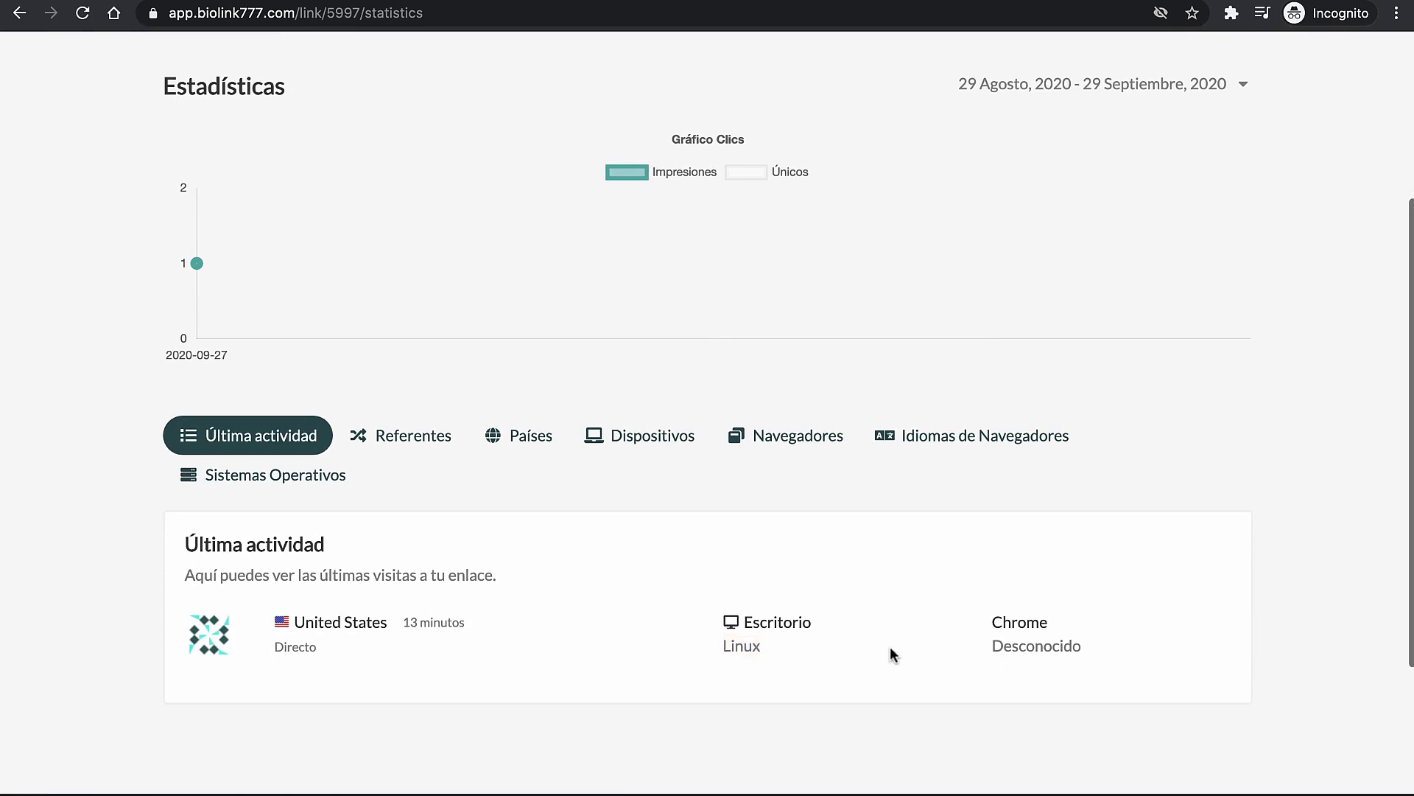
scroll(702, 567, "up", 1)
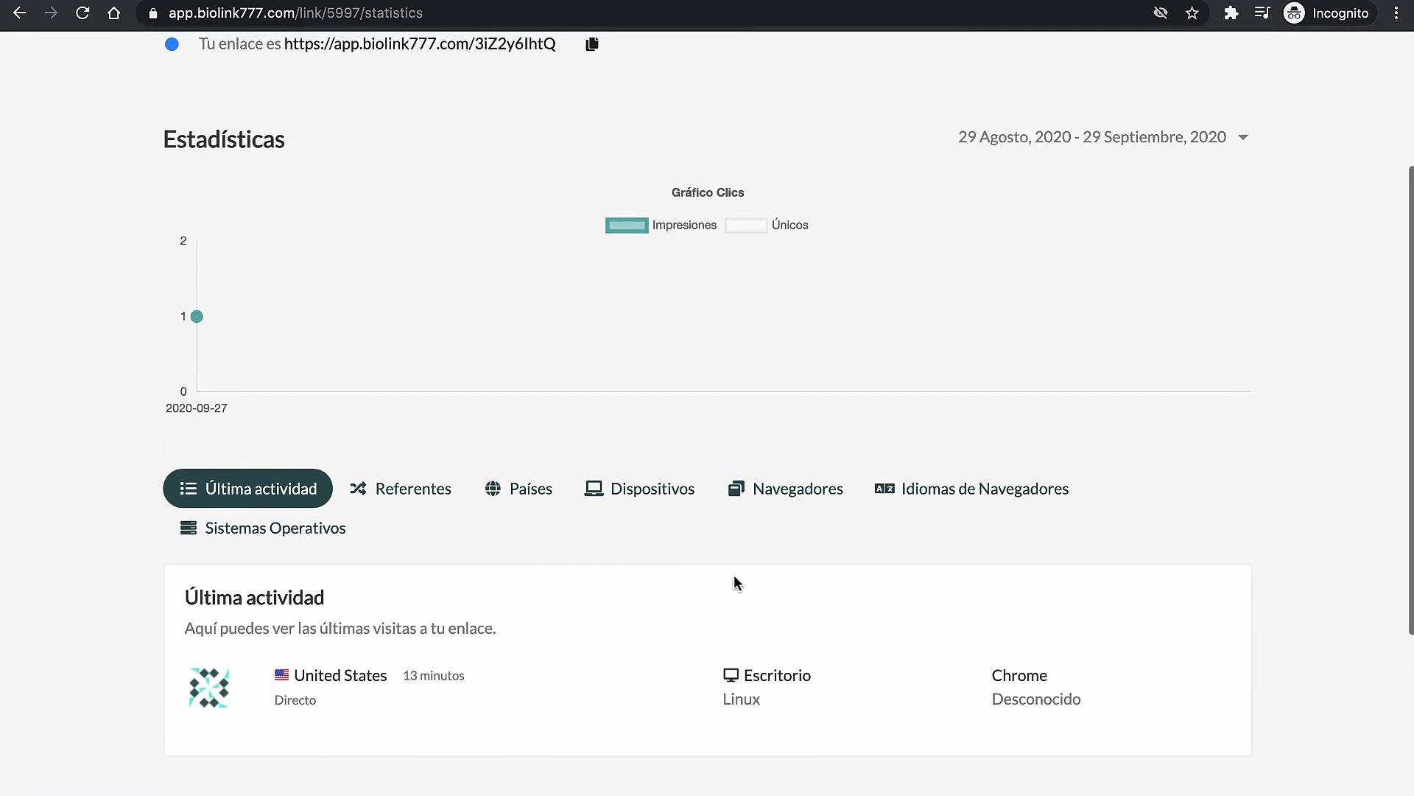
scroll(744, 575, "up", 2)
scroll(767, 566, "up", 1)
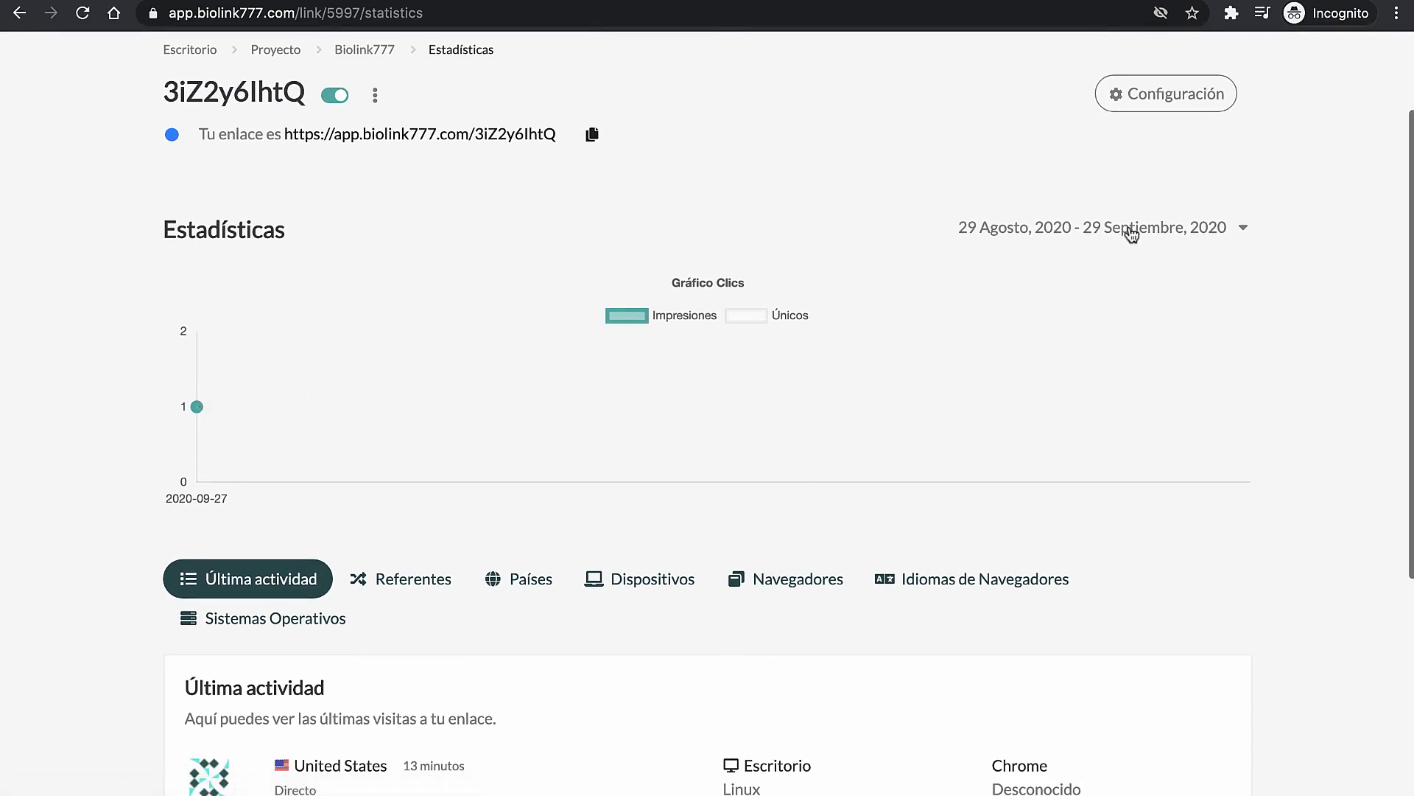
mouse_move(221, 401)
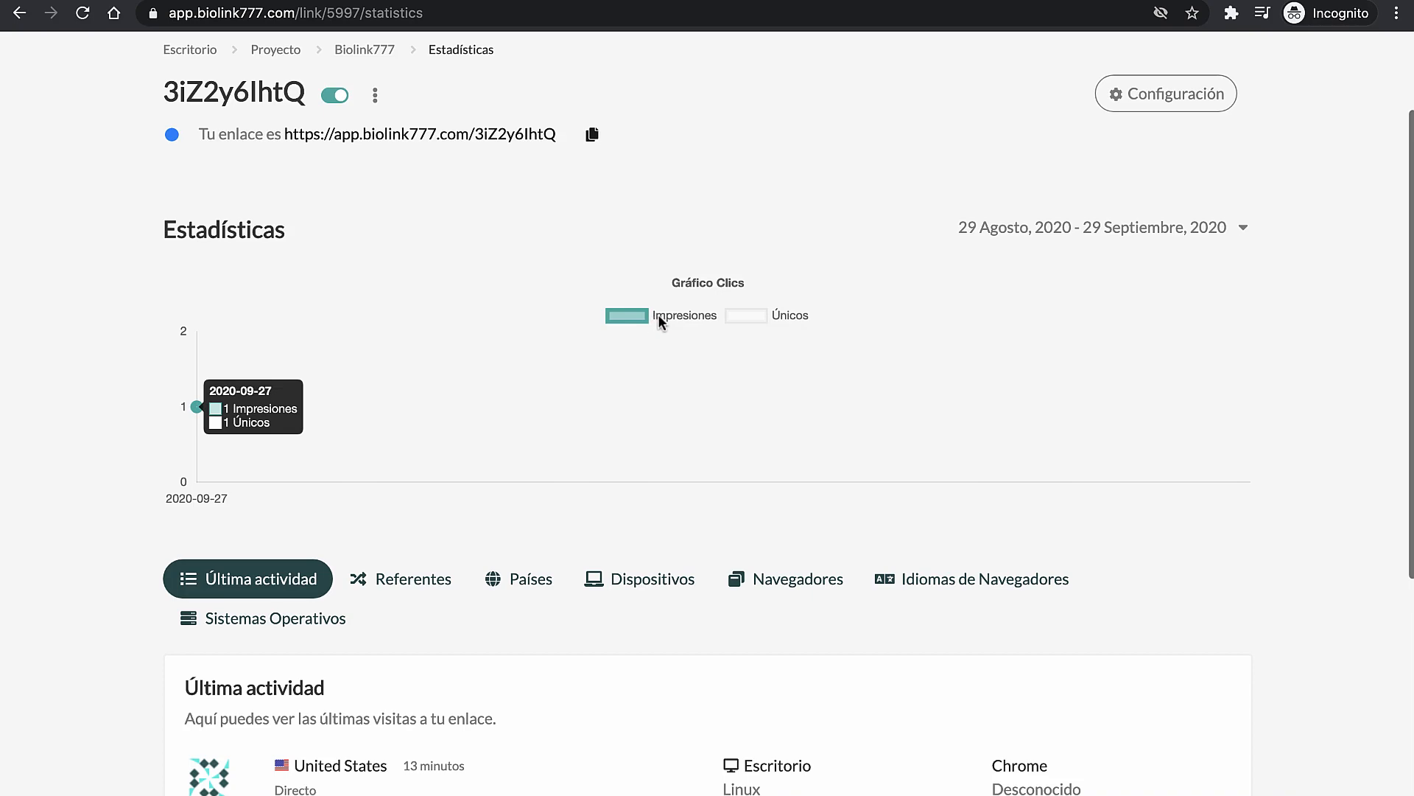
scroll(492, 325, "down", 3)
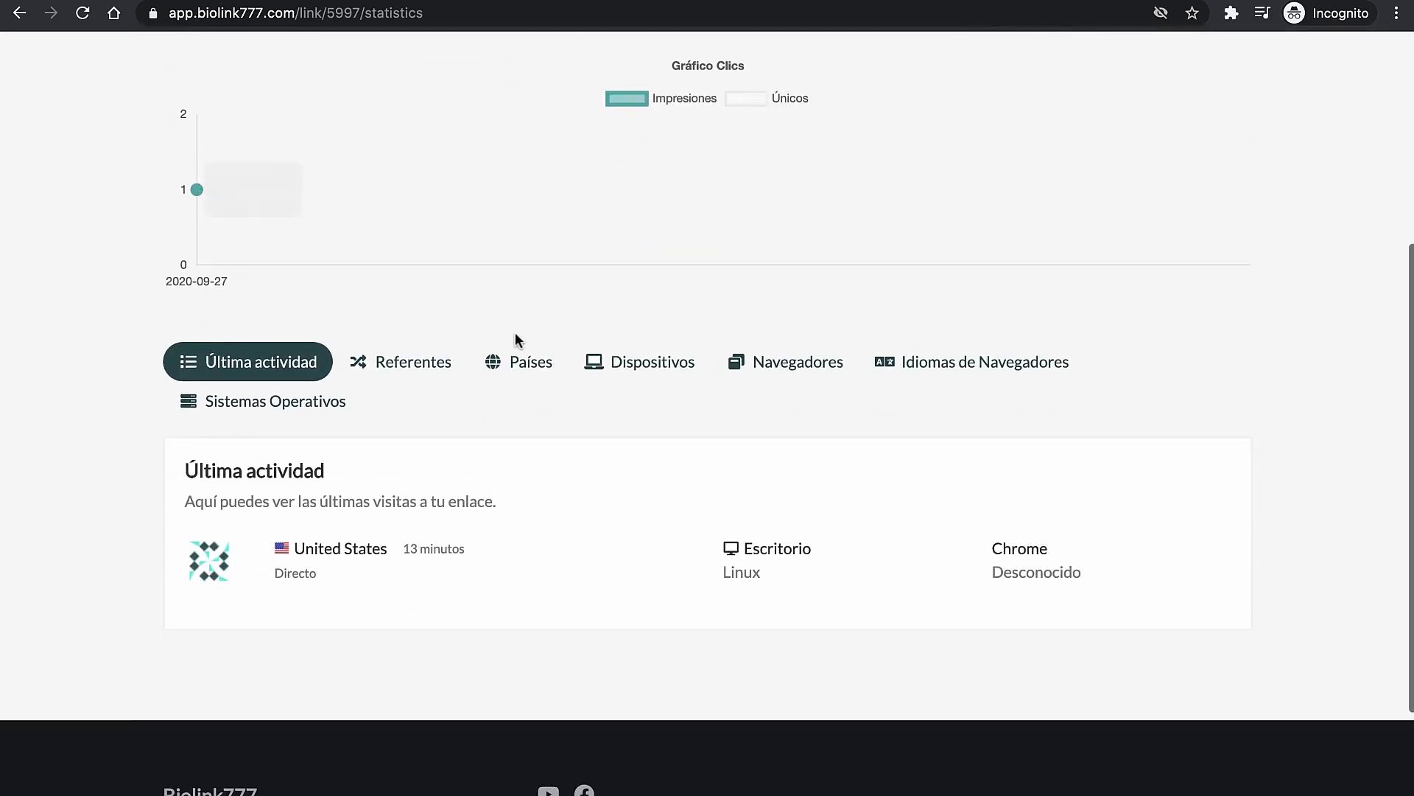
scroll(515, 310, "up", 5)
scroll(357, 122, "up", 1)
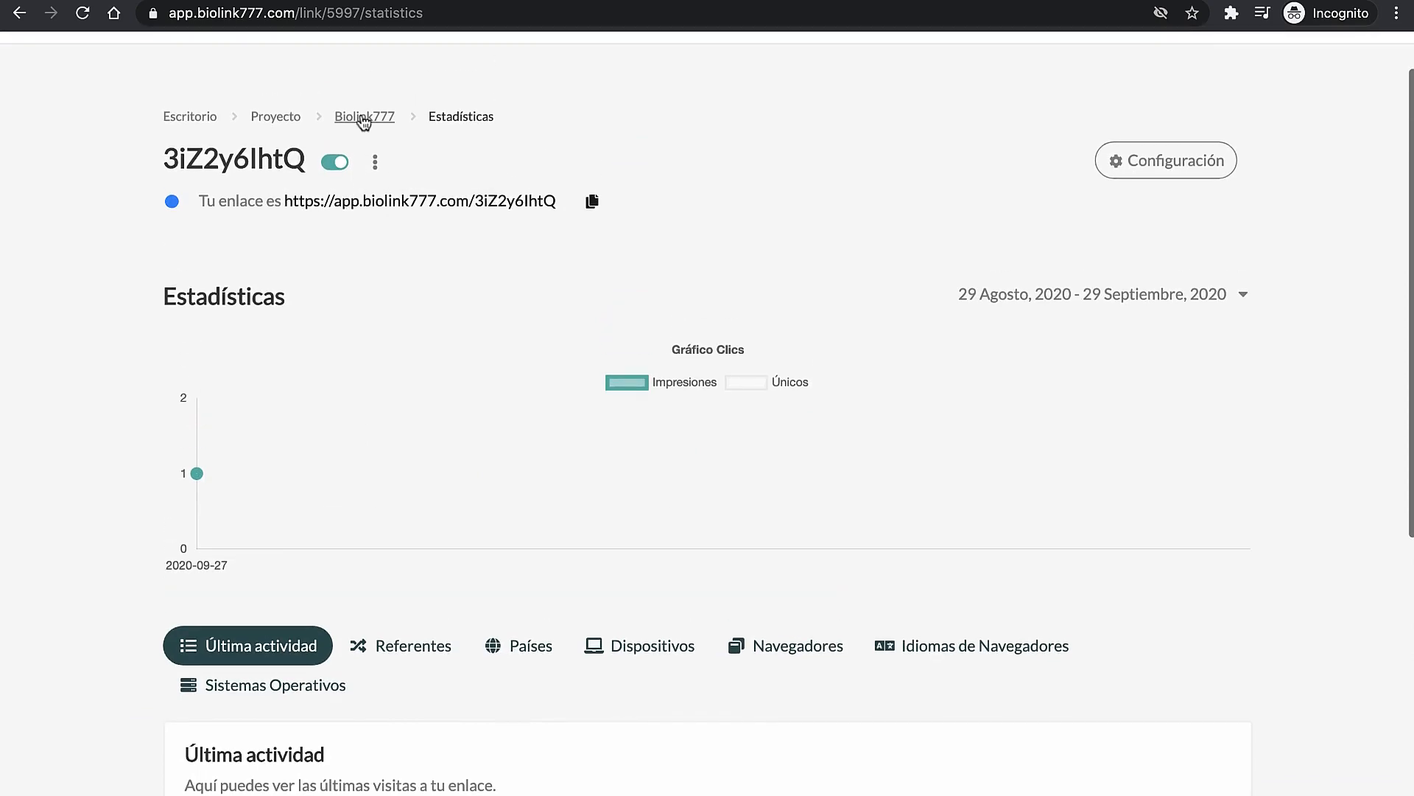
Step: Return to the micro-page's list of links and check the click statistics of the "Titulo" link
left_click(358, 118)
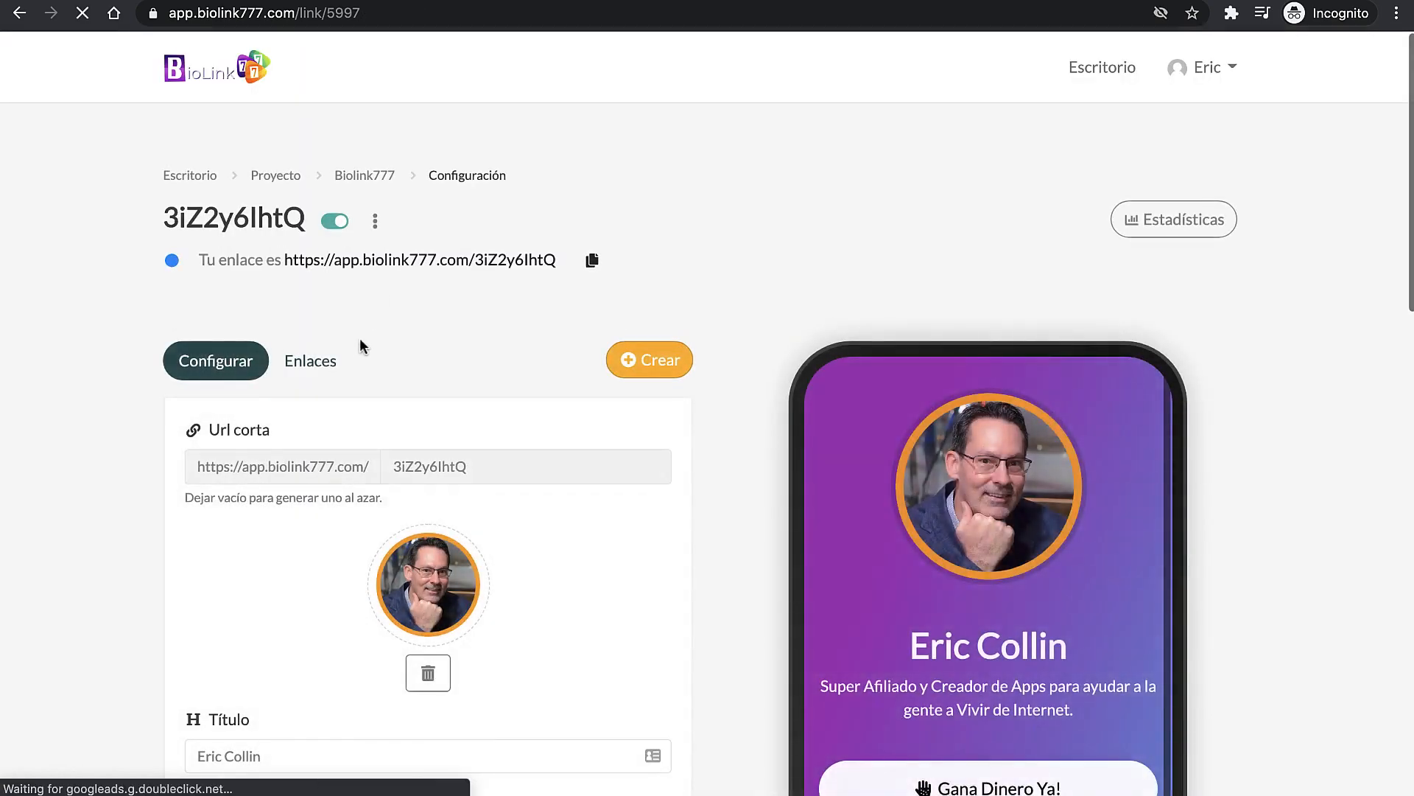
left_click(311, 359)
scroll(529, 358, "down", 3)
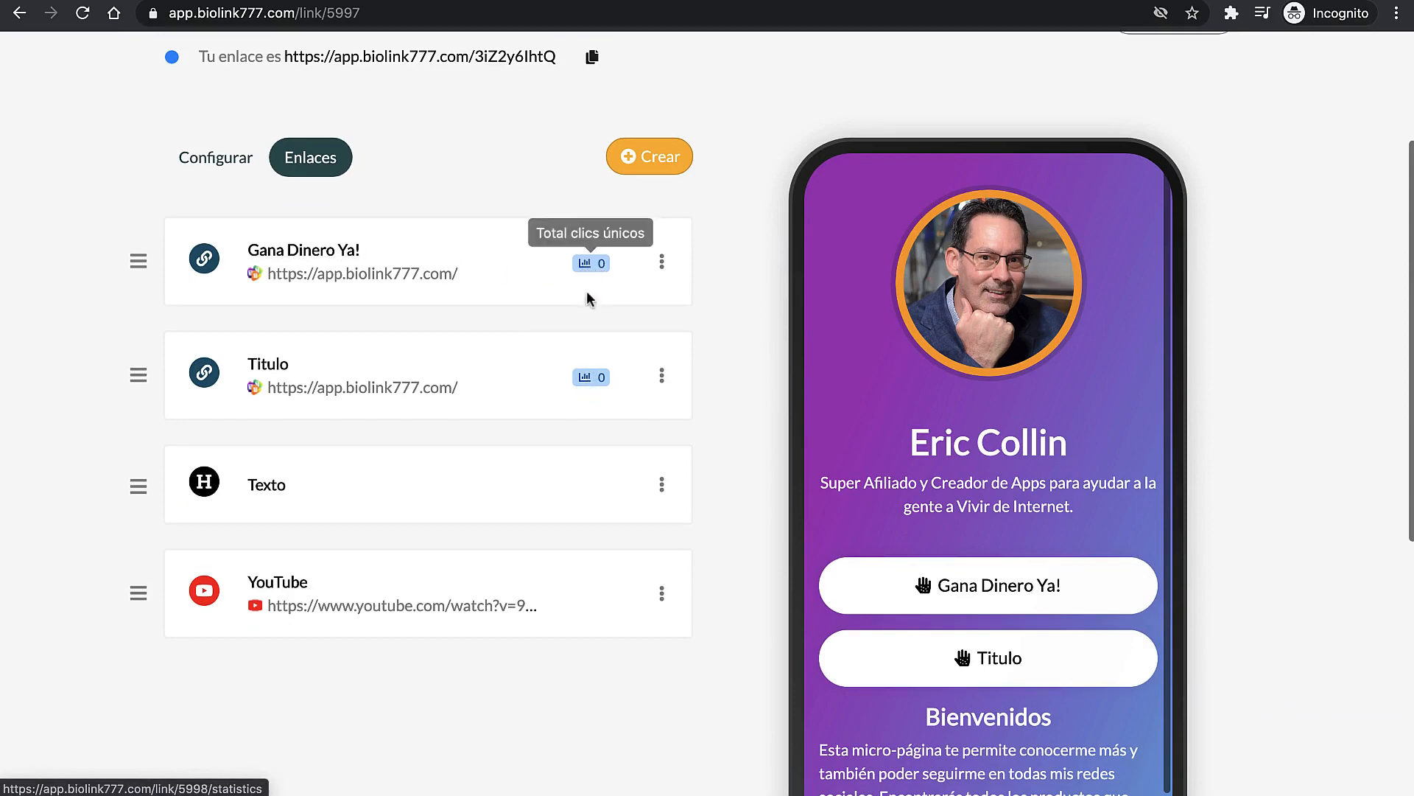
left_click(589, 378)
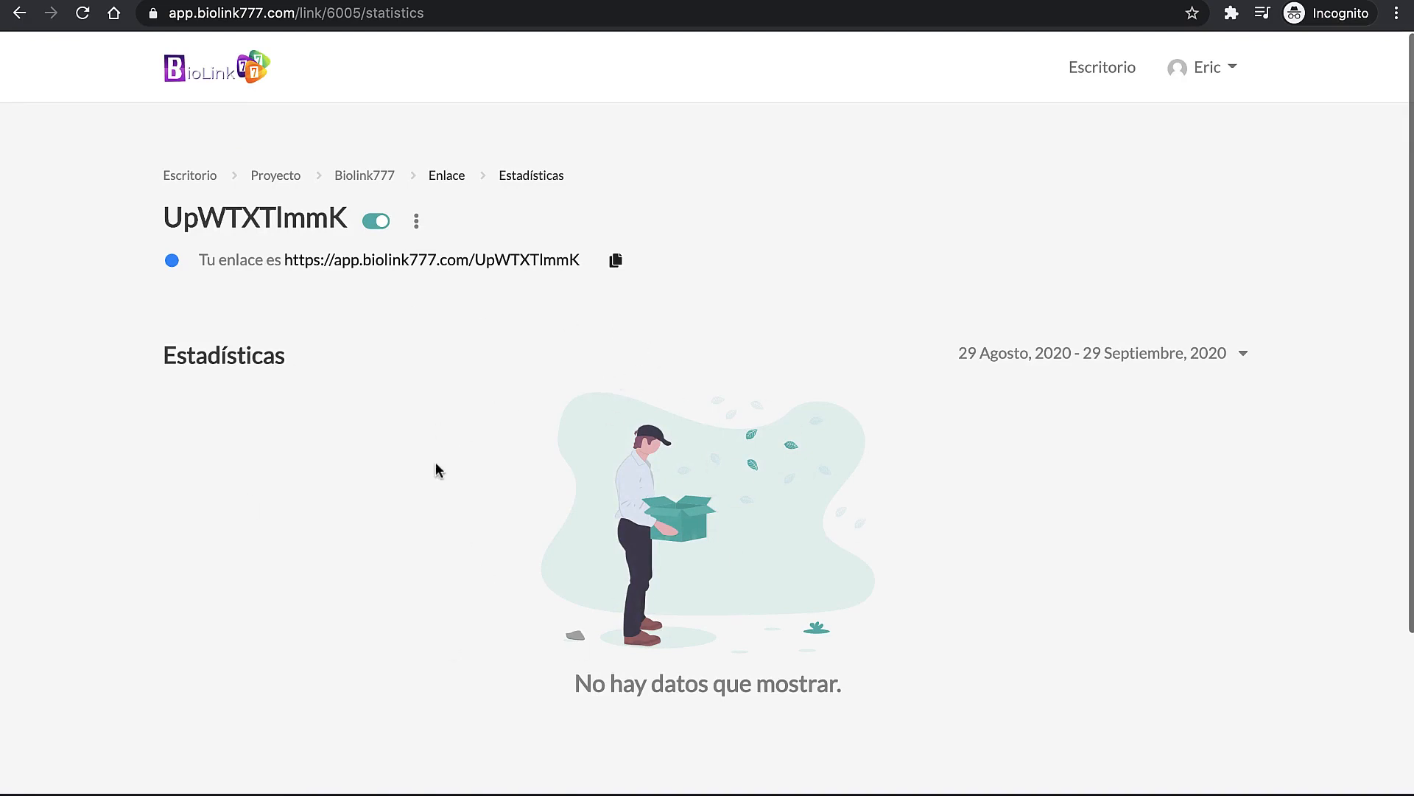
scroll(851, 514, "down", 2)
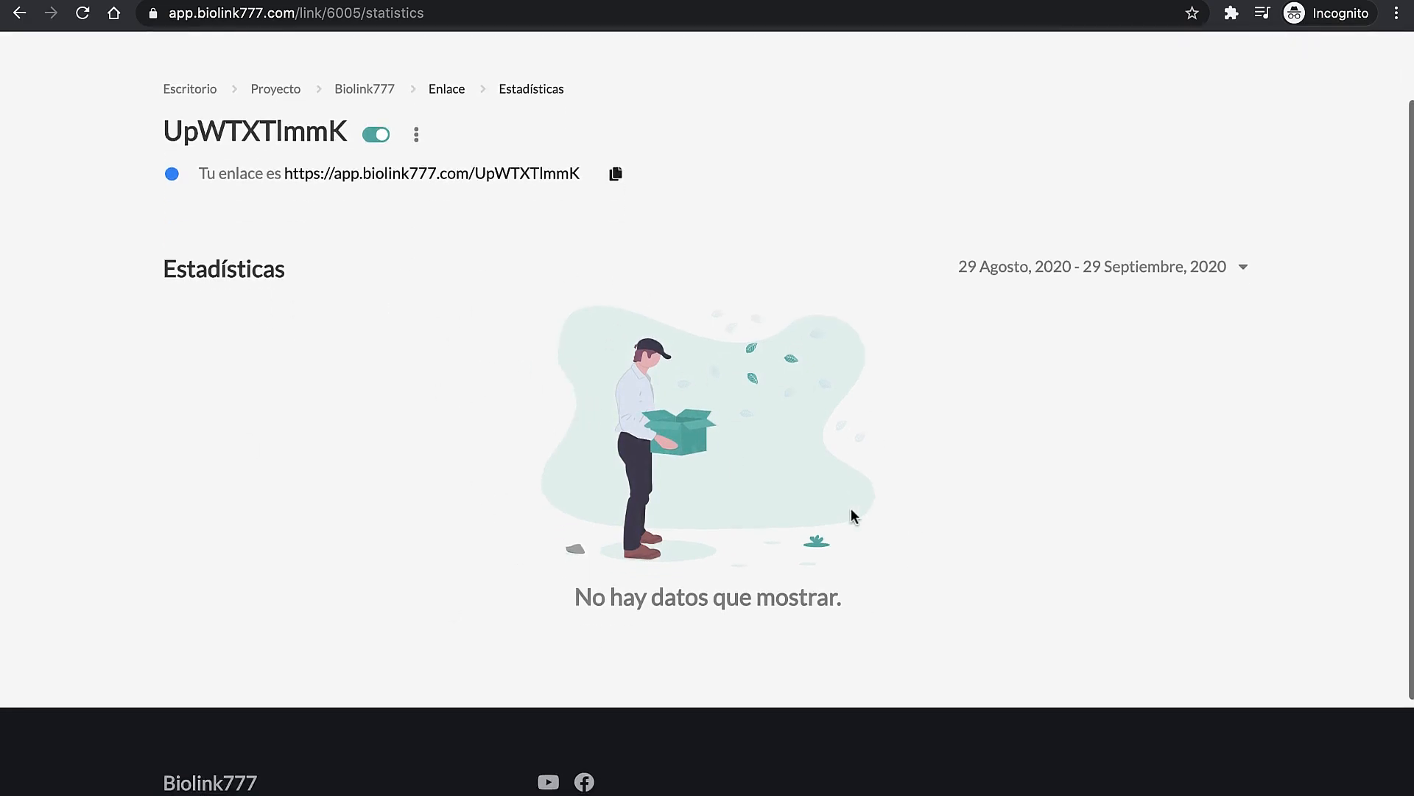
scroll(824, 436, "up", 2)
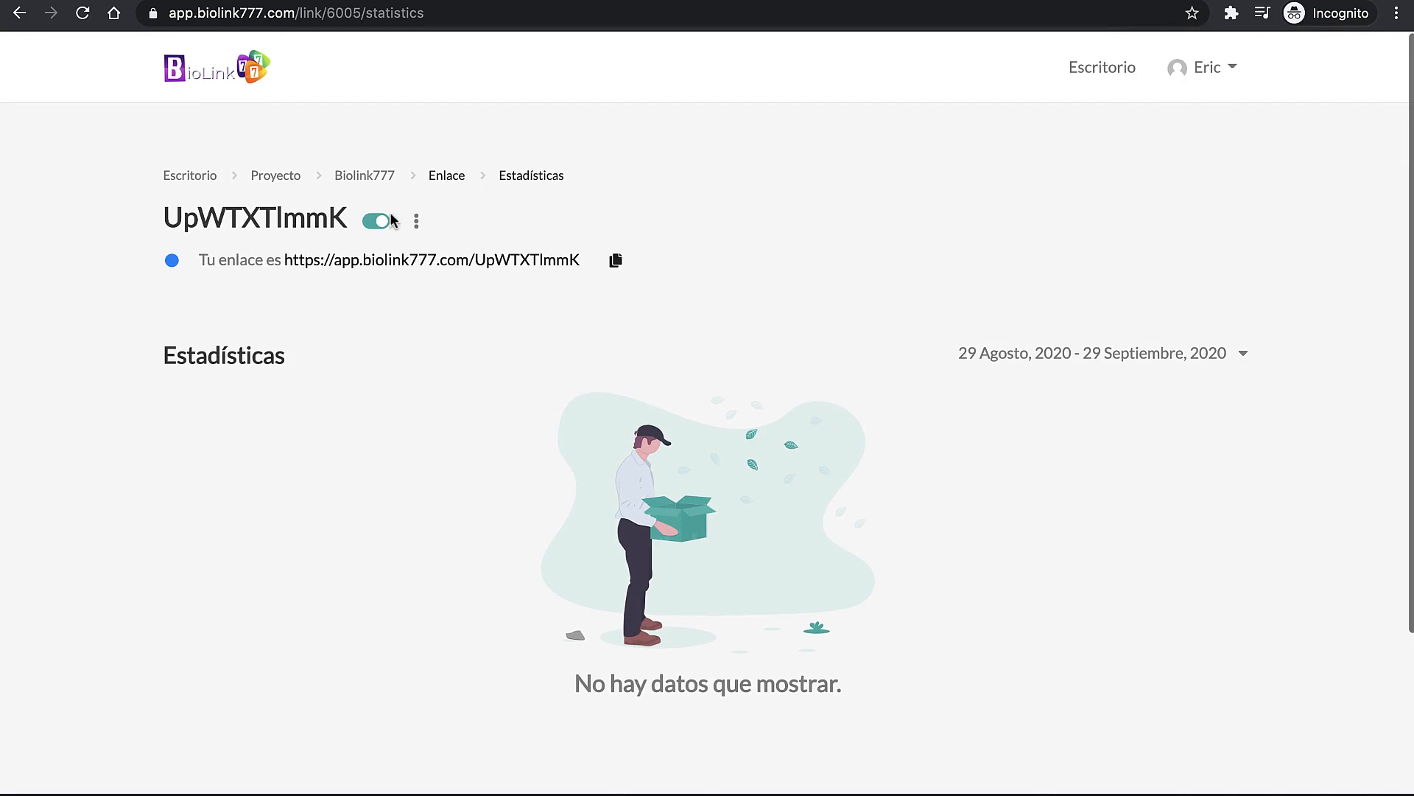
Step: Go back to the micro-page's configuration, open its public link and review the published page in desktop and mobile views
left_click(361, 186)
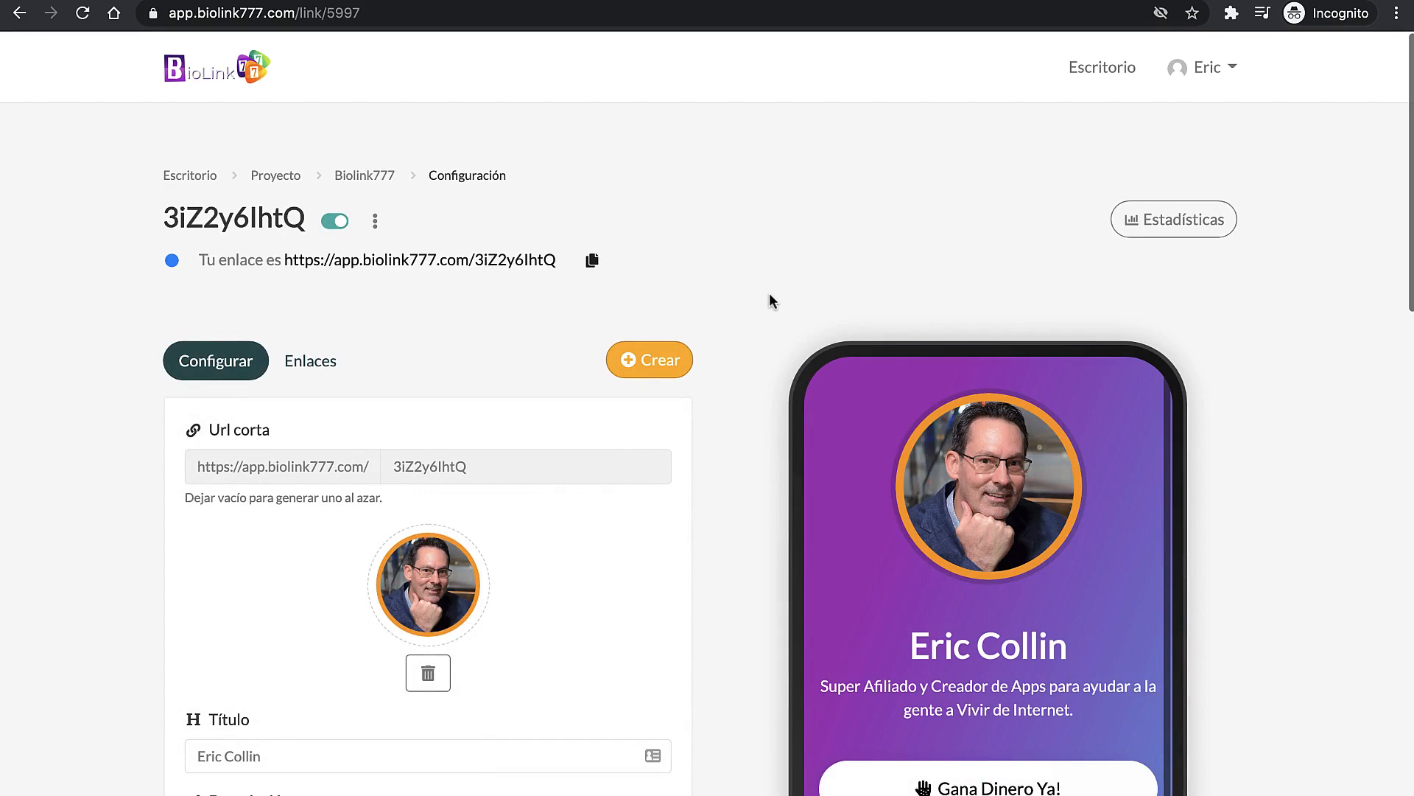
scroll(958, 398, "down", 3)
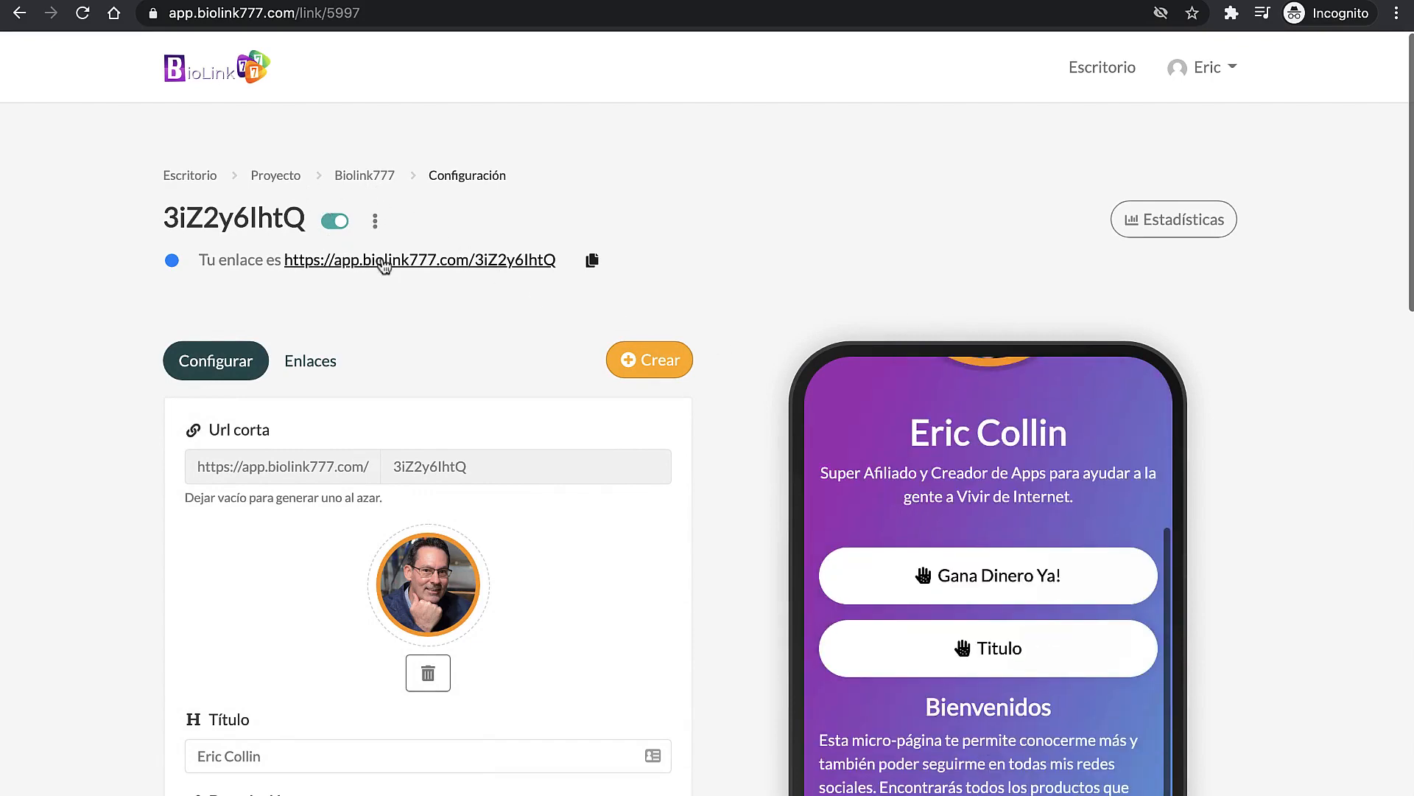
left_click(479, 262)
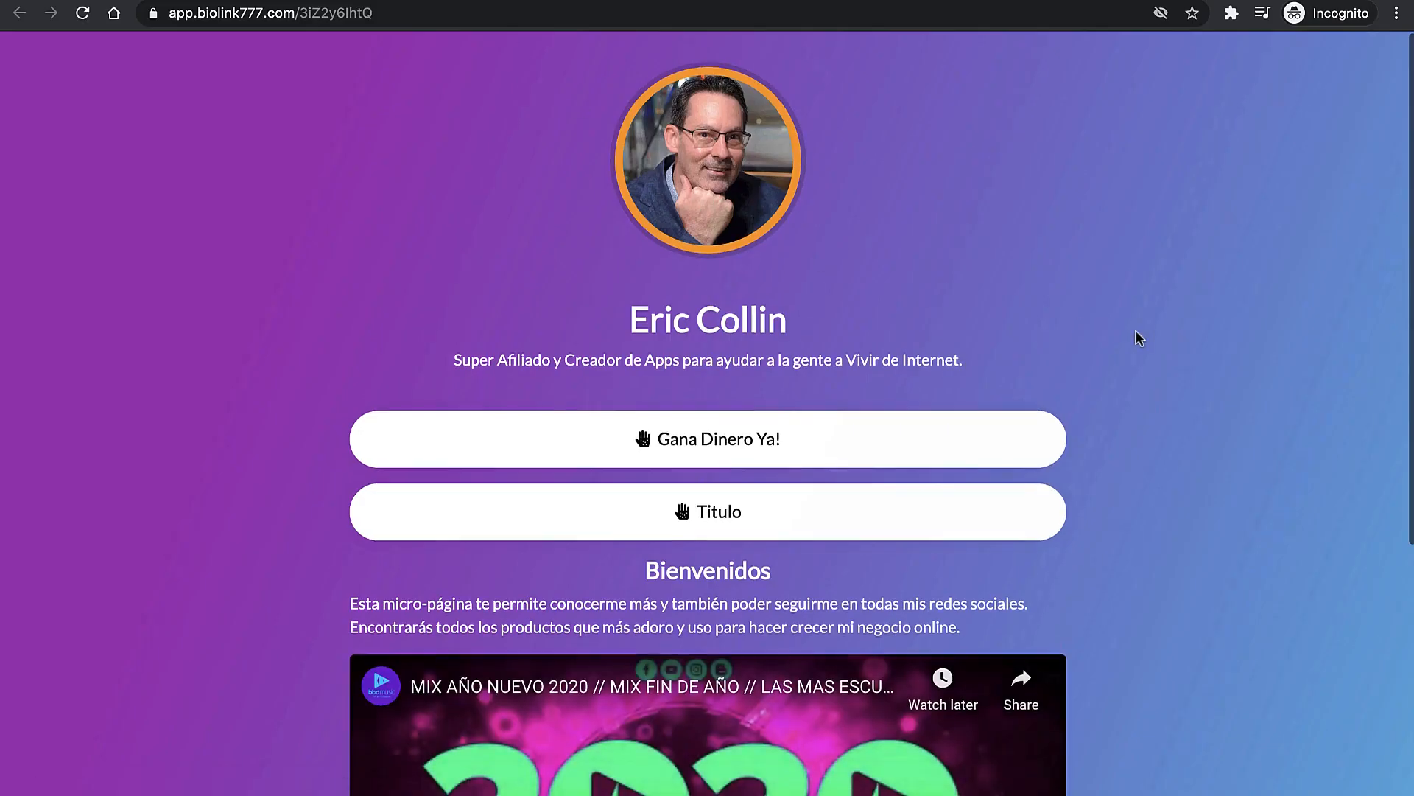
scroll(1136, 331, "down", 5)
scroll(1138, 331, "up", 5)
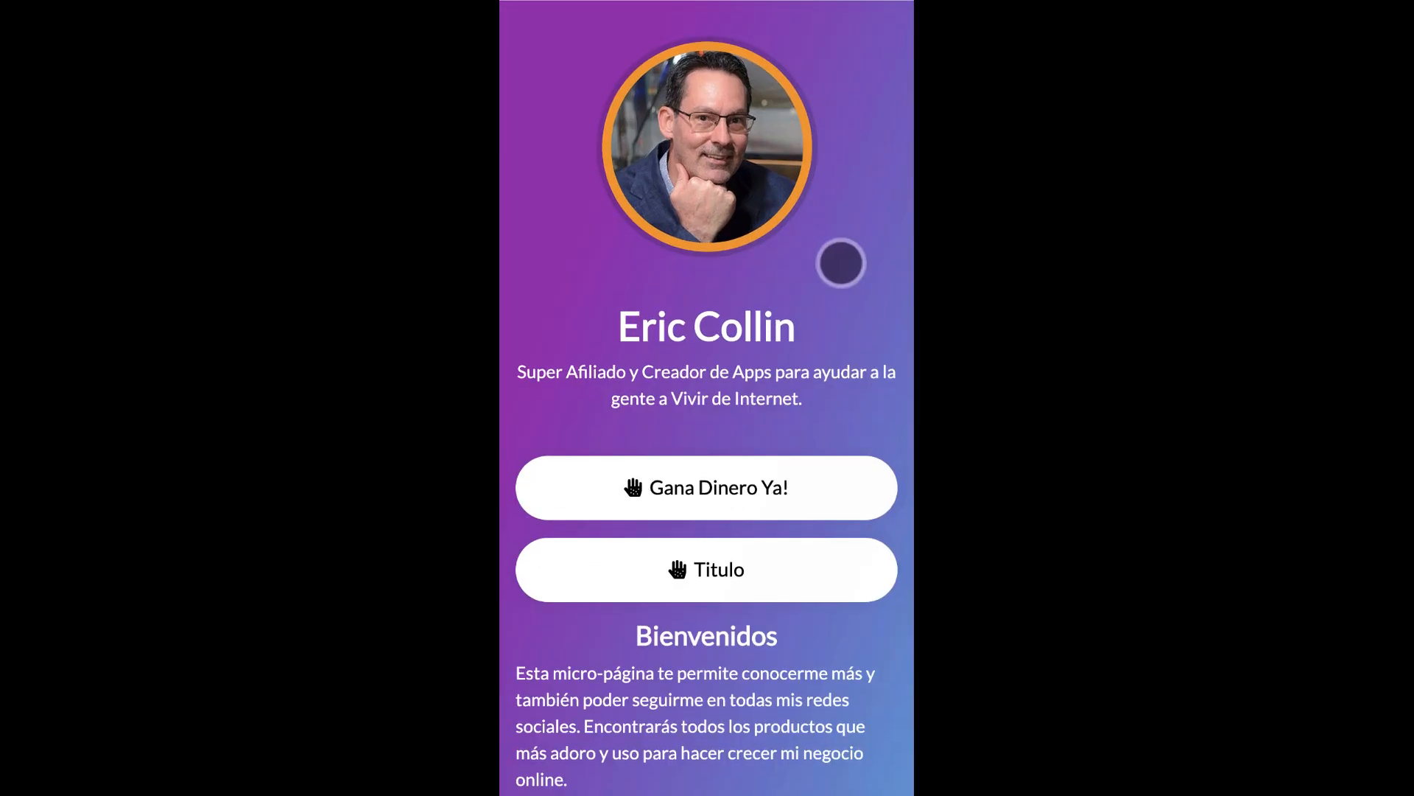
scroll(830, 212, "down", 3)
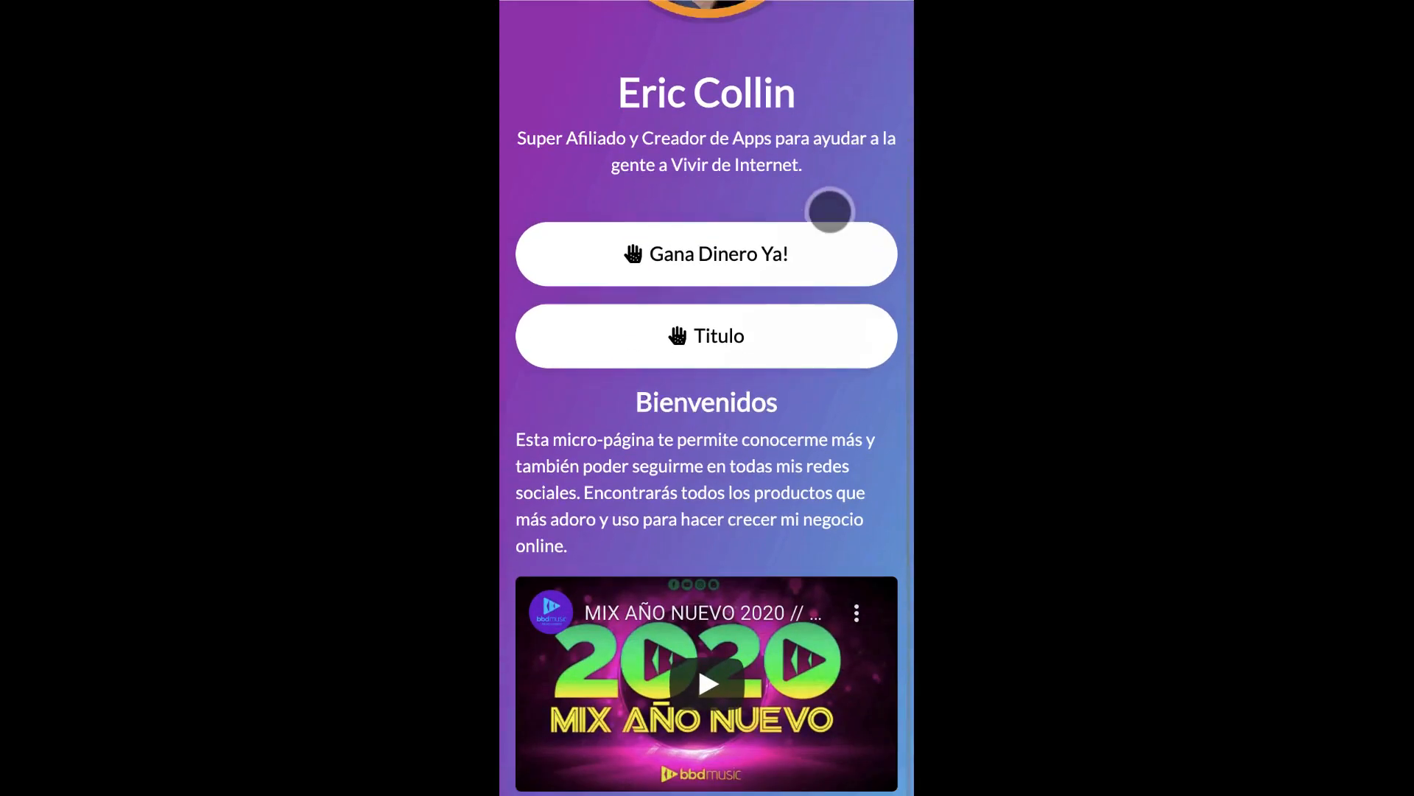